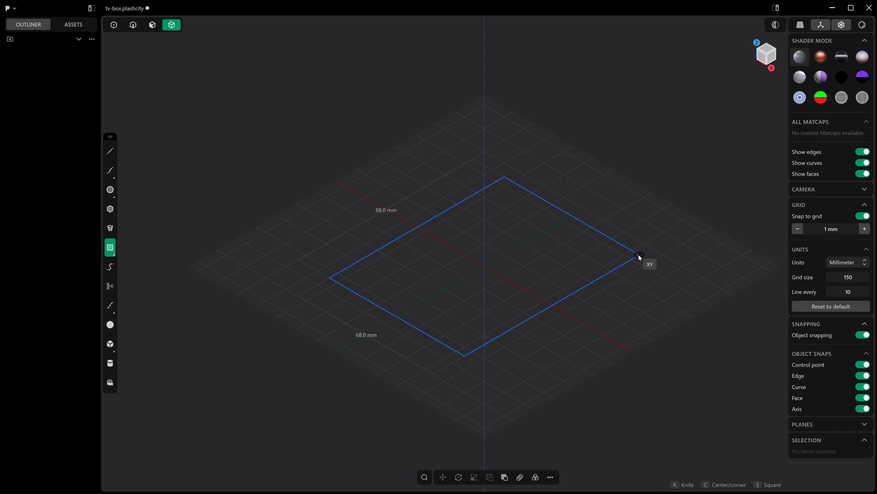
# Draw a 120 by 120 mm rectangle on the ground plane, centred on the origin
pyautogui.press('Tab')
pyautogui.write('120')
pyautogui.press('Tab')
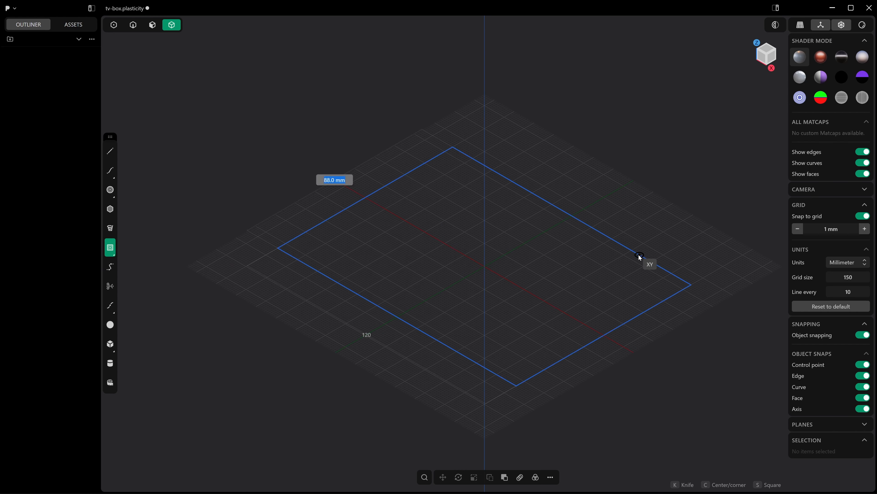
pyautogui.write('120')
pyautogui.press('Return')
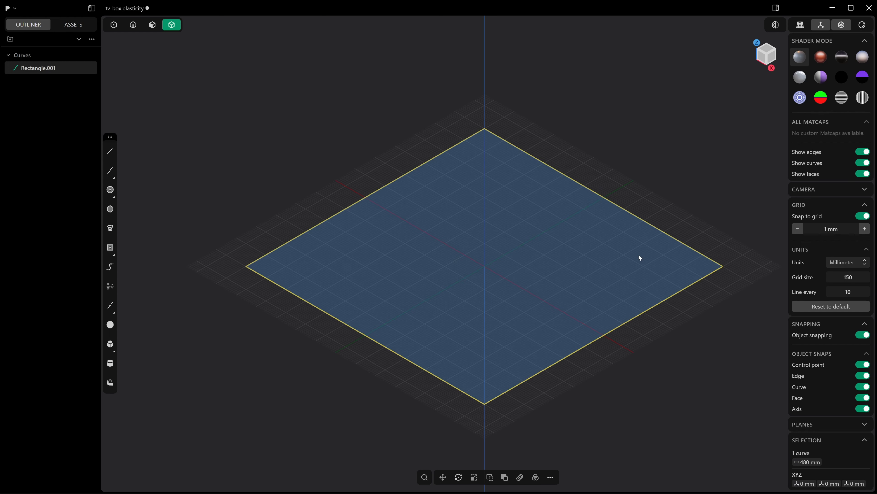
# Extrude the square's outline curve 28 mm upward into open walls
pyautogui.keyDown('shift'); pyautogui.moveTo(639, 255); pyautogui.dragTo(610, 222, button='middle'); pyautogui.keyUp('shift')
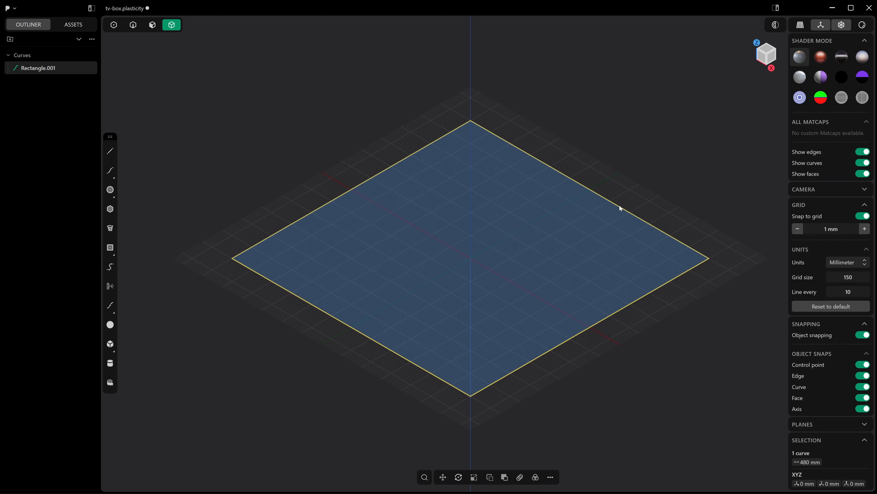
pyautogui.click(612, 336)
pyautogui.keyDown('shift'); pyautogui.moveTo(613, 336); pyautogui.dragTo(583, 331, button='middle'); pyautogui.keyUp('shift')
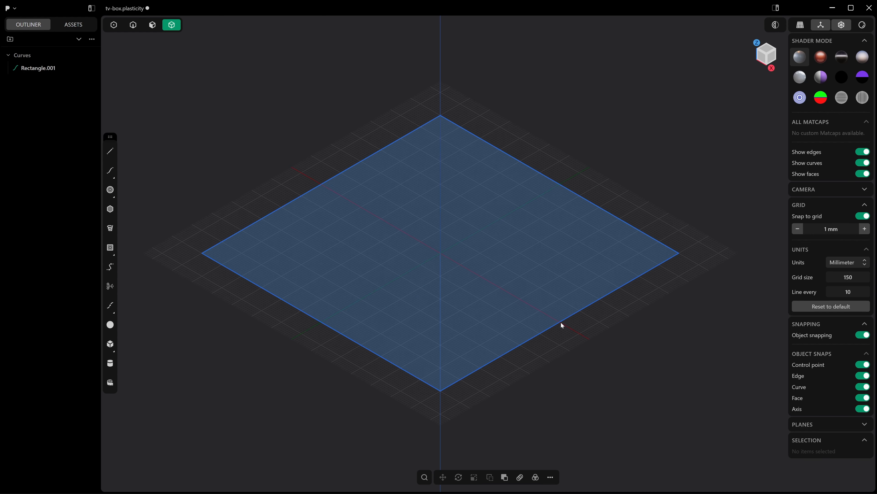
pyautogui.press('2')
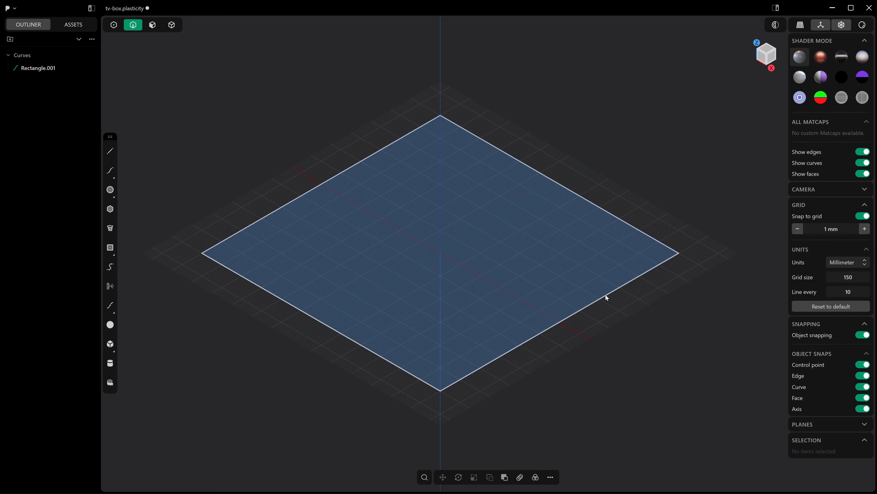
pyautogui.click(605, 295)
pyautogui.press('e')
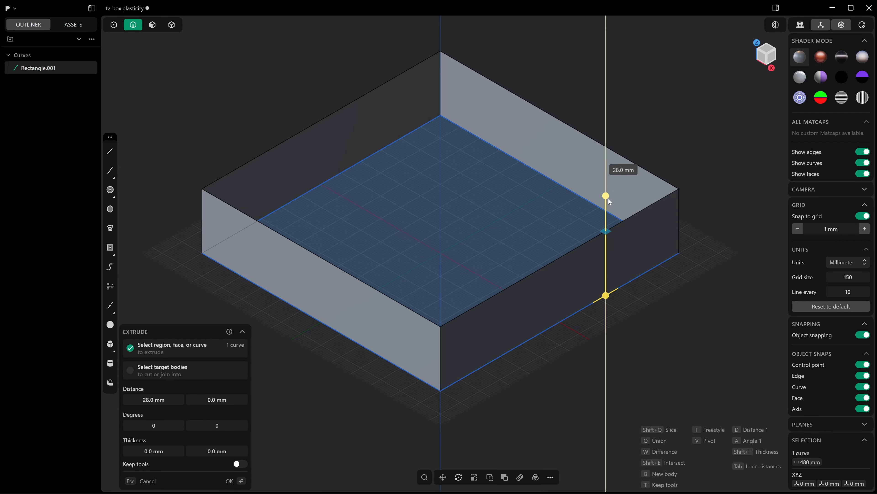
pyautogui.click(609, 199)
# Try a 60 mm conic fillet on all four vertical corner edges of the extruded walls
pyautogui.click(681, 224)
pyautogui.press('f')
pyautogui.click(442, 90)
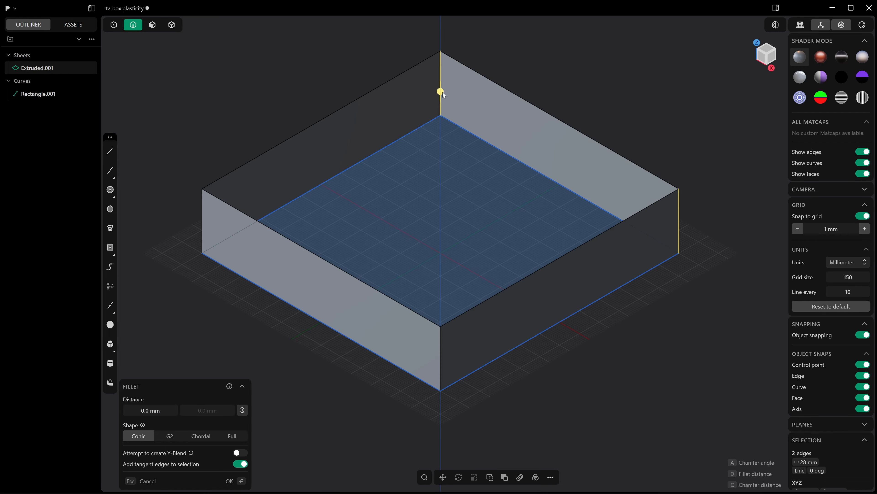
pyautogui.click(209, 209)
pyautogui.click(442, 350)
pyautogui.moveTo(441, 349); pyautogui.dragTo(495, 446)
pyautogui.click(153, 410)
pyautogui.write('60')
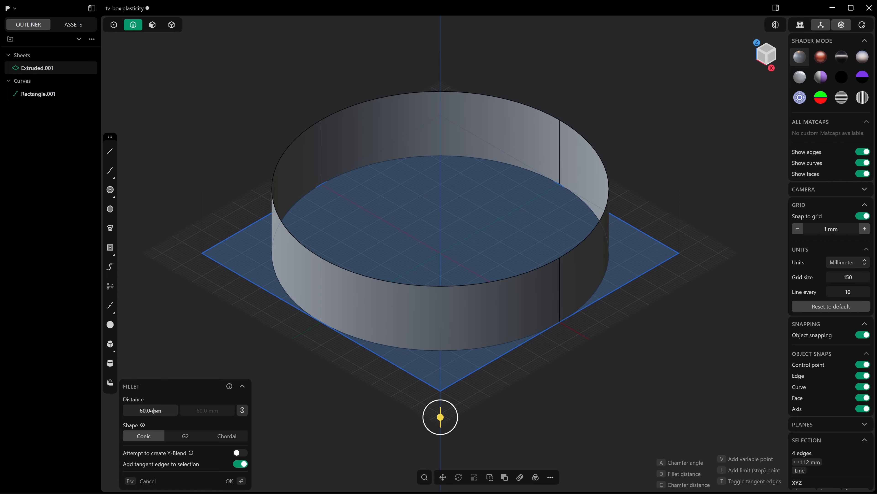
pyautogui.press('Return')
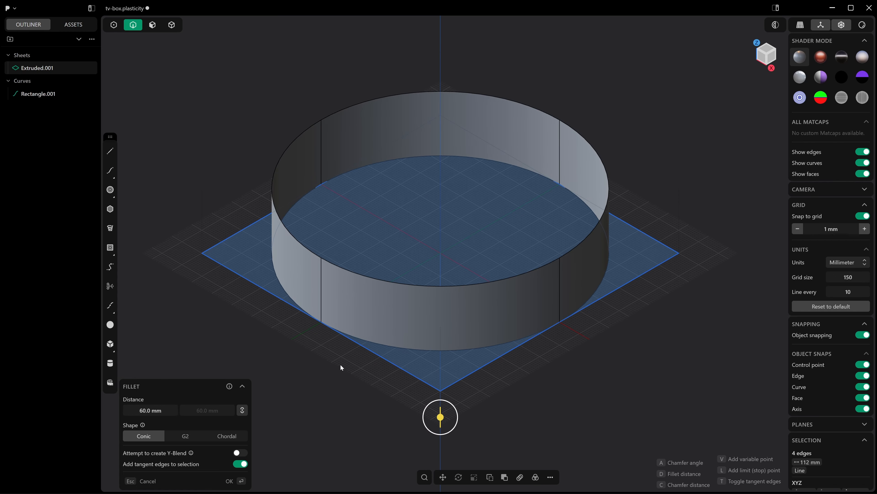
# Try the G2 fillet shape with a 30 mm distance on the four corner edges, and discard the fillet
pyautogui.click(183, 436)
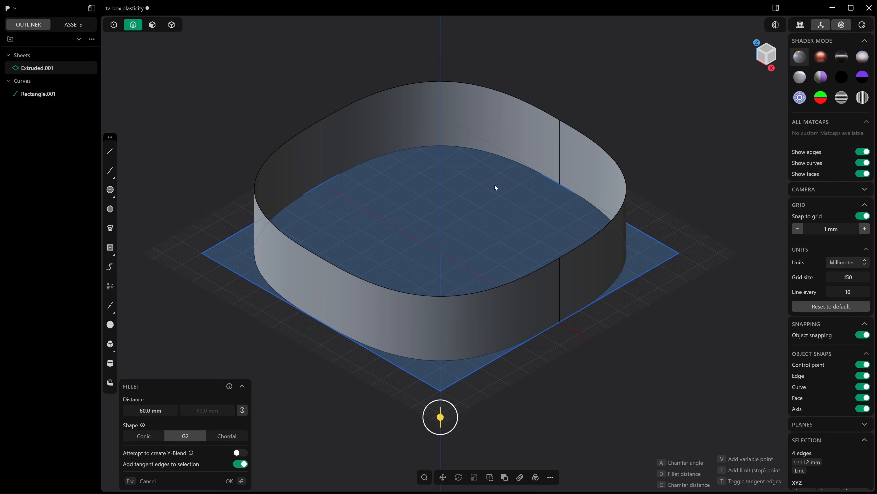
pyautogui.click(155, 412)
pyautogui.write('30')
pyautogui.press('Return')
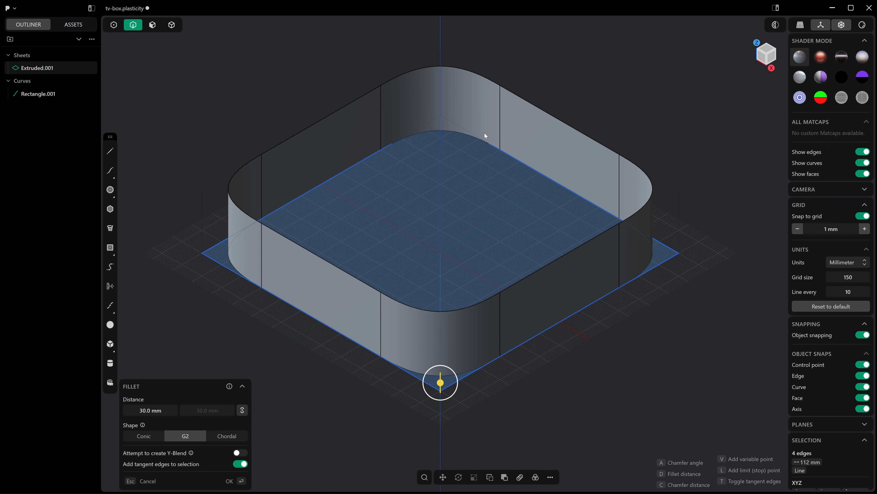
pyautogui.press('Escape')
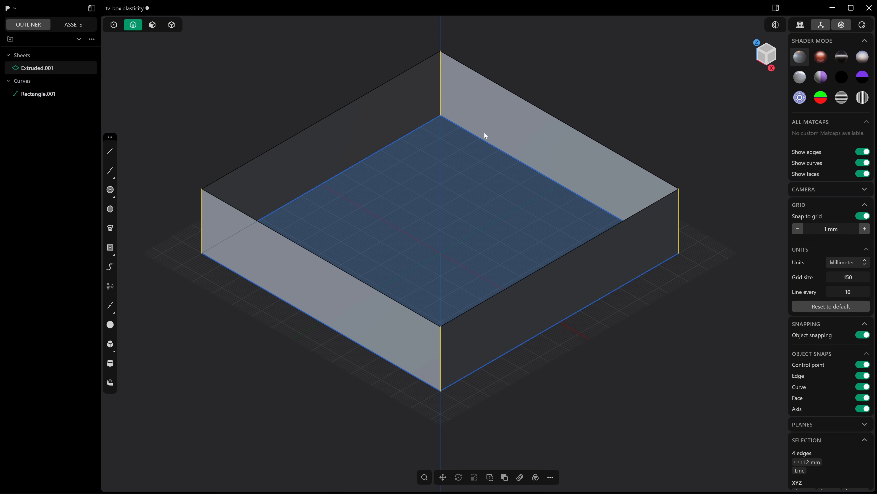
# Undo the wall extrusion and deselect the square outline
pyautogui.hotkey('ctrl', 'z')
pyautogui.press('f')
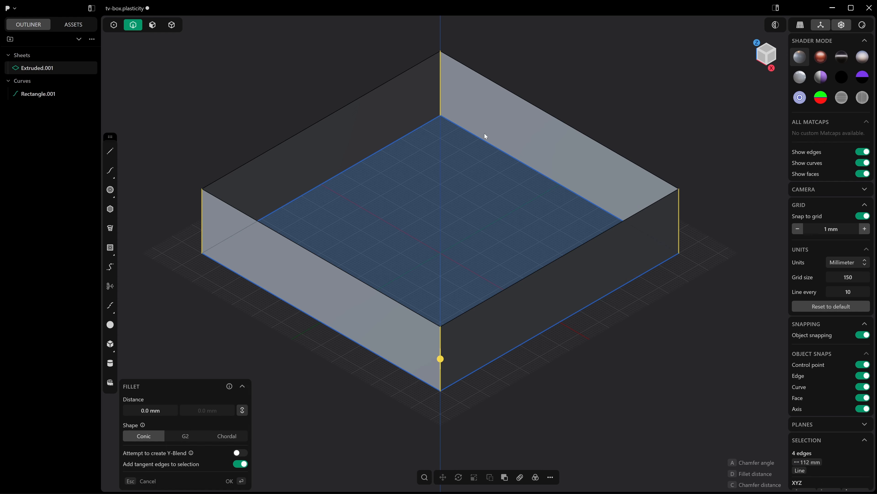
pyautogui.press('Escape')
pyautogui.hotkey('ctrl', 'z')
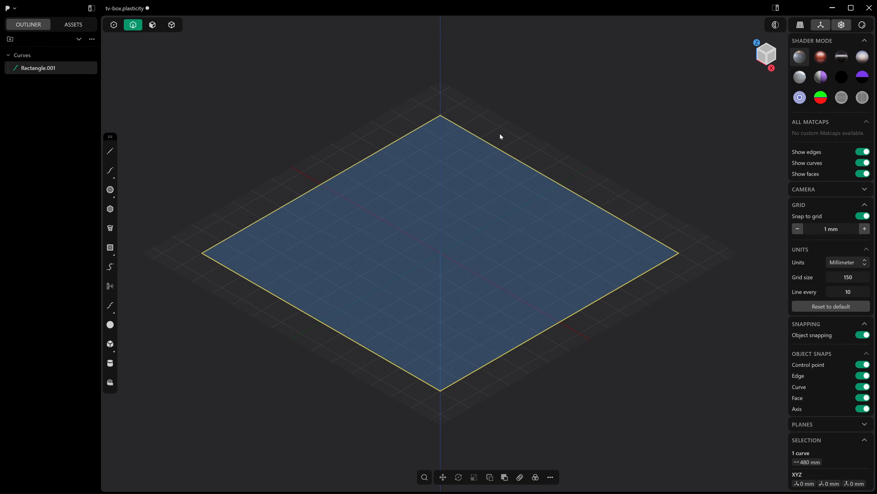
pyautogui.click(547, 163)
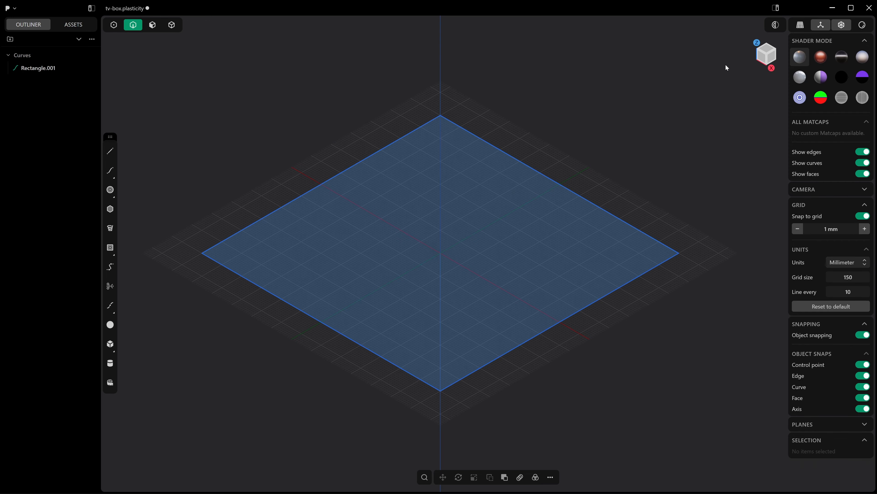
# From the top view, draw a control-point curve from the square's upper edge midpoint around its upper-right corner to the right edge midpoint, with object snapping off
pyautogui.click(757, 43)
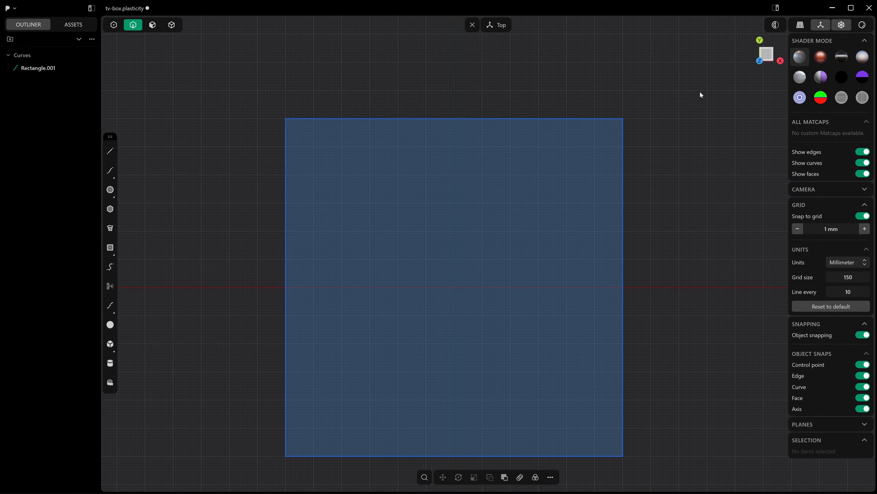
pyautogui.click(114, 174)
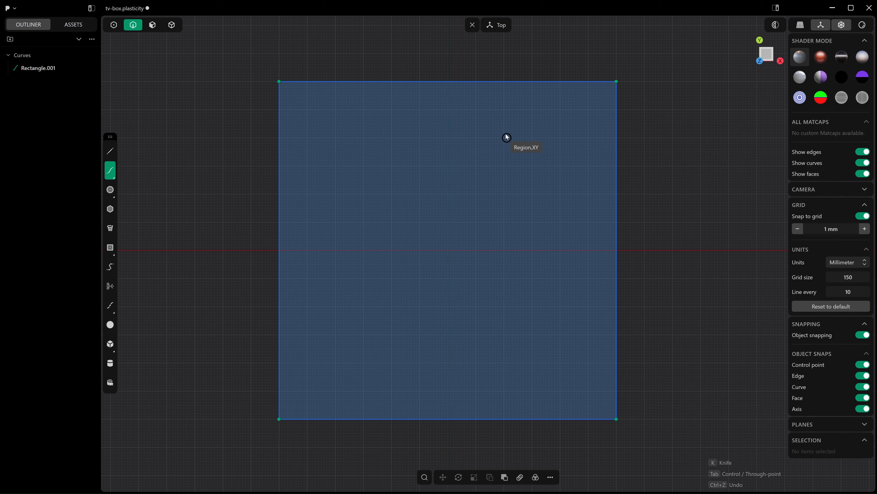
pyautogui.click(448, 82)
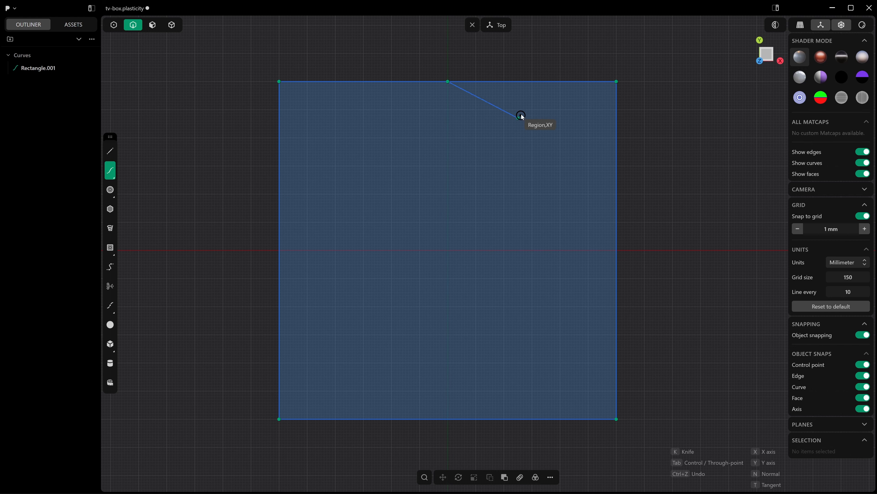
pyautogui.scroll(3, 540, 66)
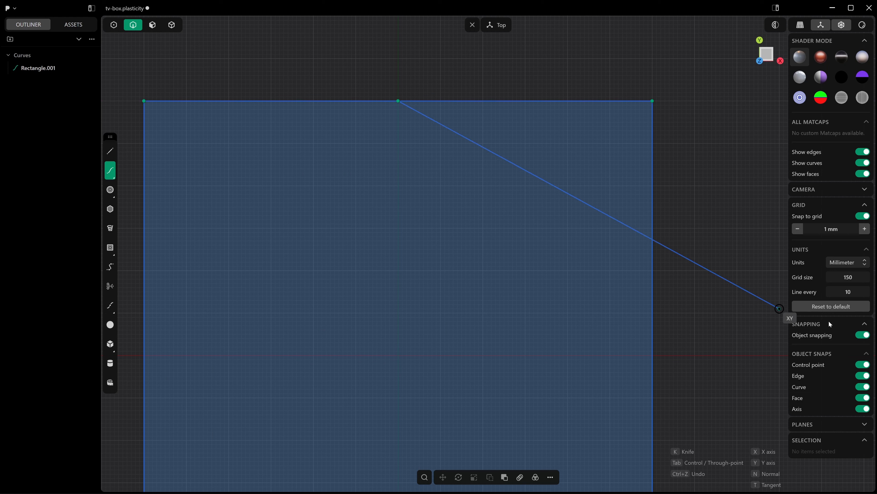
pyautogui.click(856, 335)
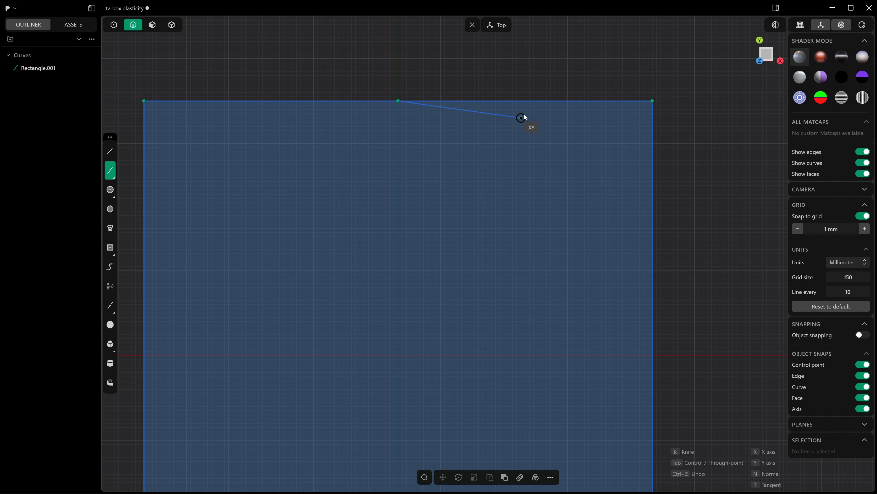
pyautogui.click(526, 101)
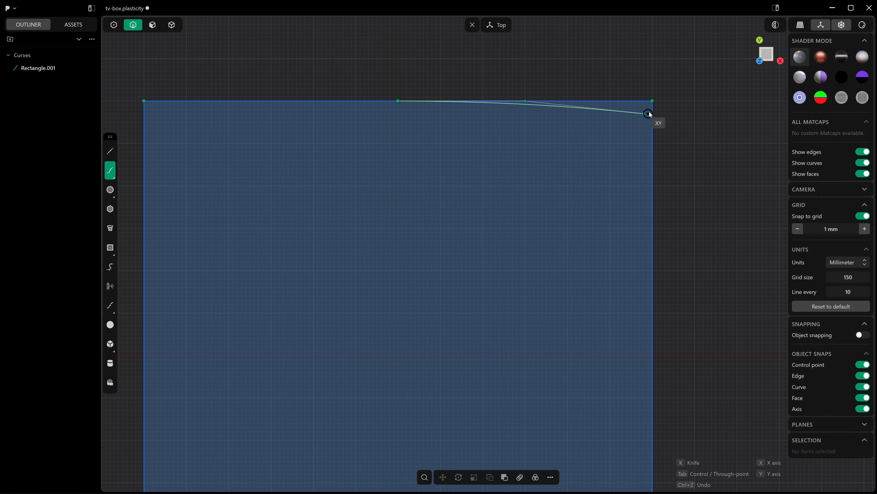
pyautogui.click(652, 101)
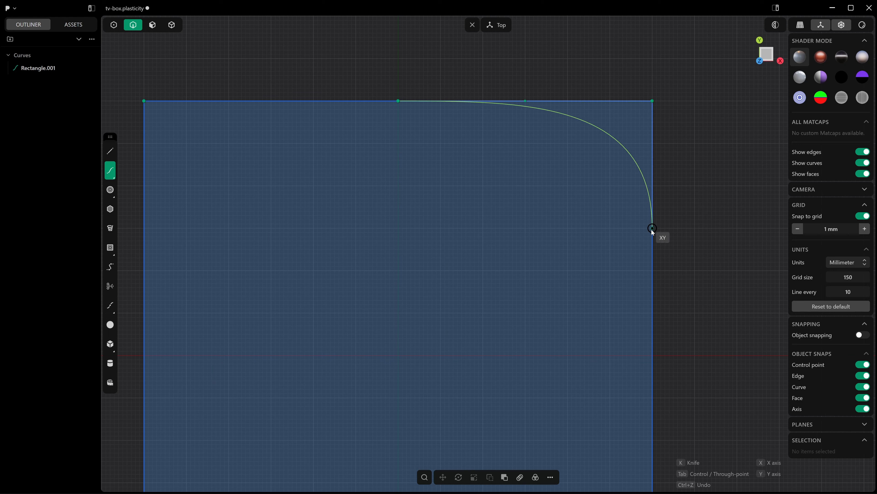
pyautogui.click(652, 228)
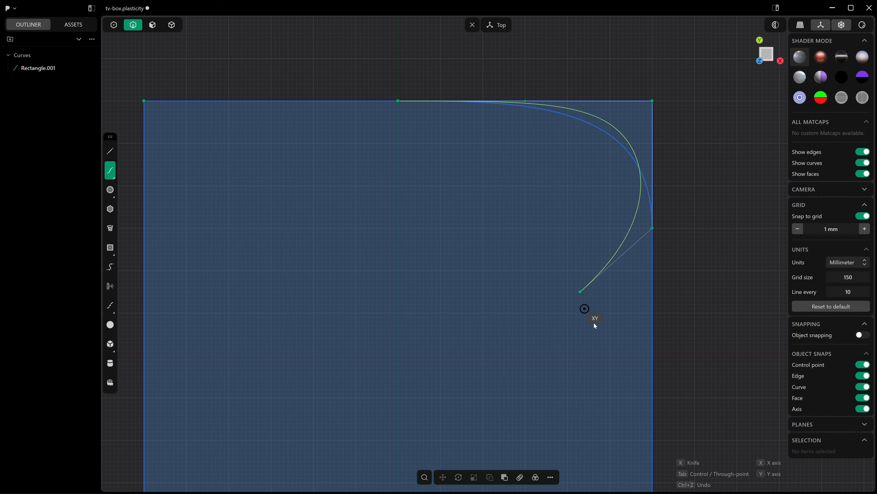
pyautogui.click(653, 356)
pyautogui.rightClick(654, 356)
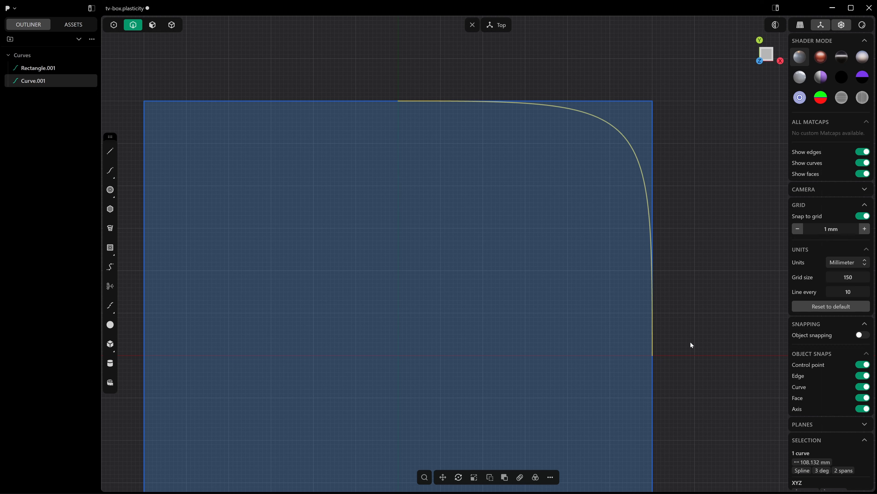
# Delete the square guide outline, keeping only the rounded corner curve
pyautogui.scroll(-3, 689, 337)
pyautogui.moveTo(689, 336); pyautogui.dragTo(637, 278, button='middle')
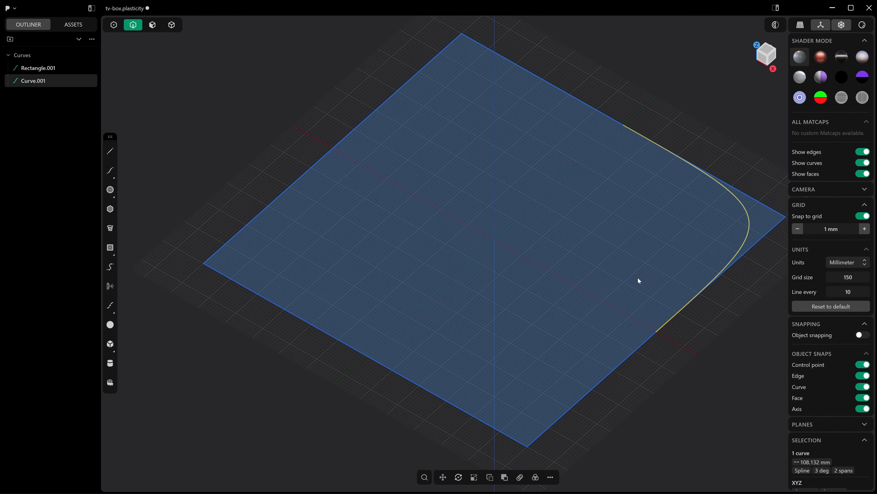
pyautogui.click(580, 107)
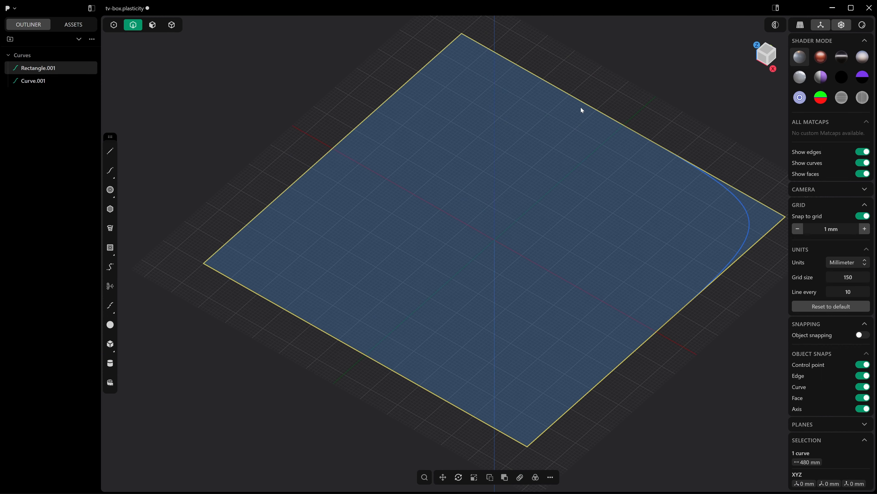
pyautogui.press('Delete')
pyautogui.keyDown('shift'); pyautogui.moveTo(584, 169); pyautogui.dragTo(488, 186, button='middle'); pyautogui.keyUp('shift')
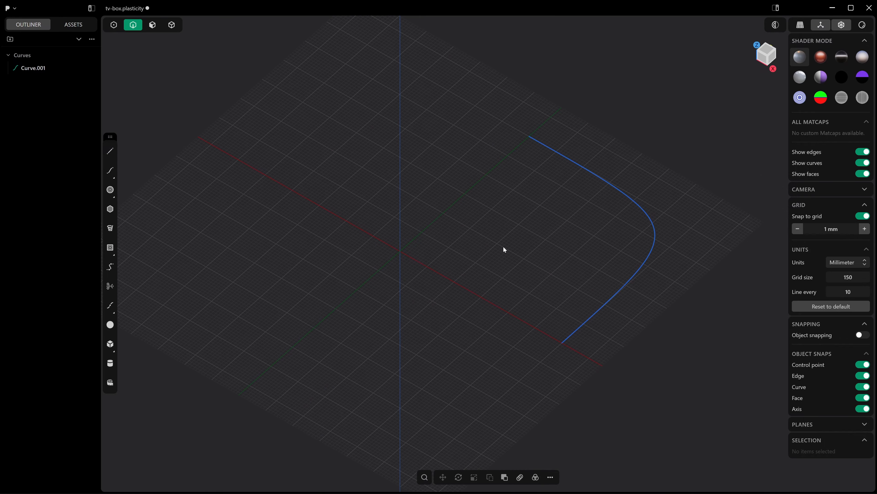
pyautogui.moveTo(504, 246); pyautogui.dragTo(503, 210, button='middle')
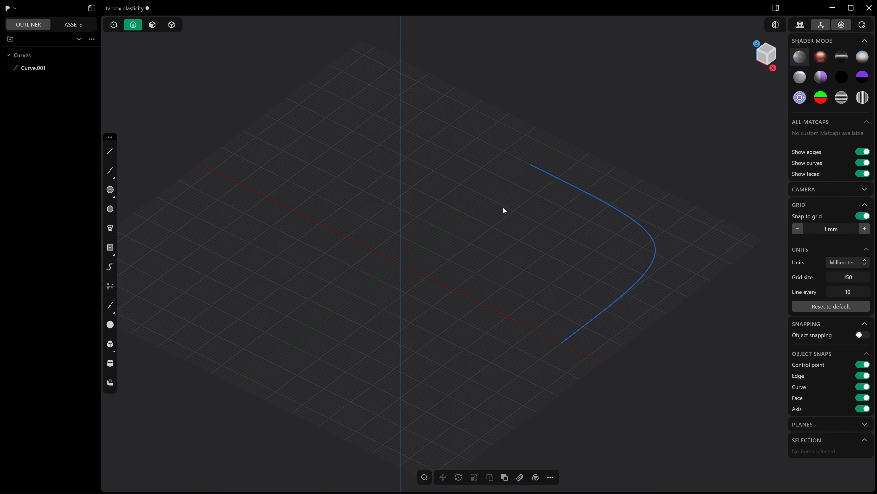
pyautogui.moveTo(526, 167); pyautogui.dragTo(582, 237, button='middle')
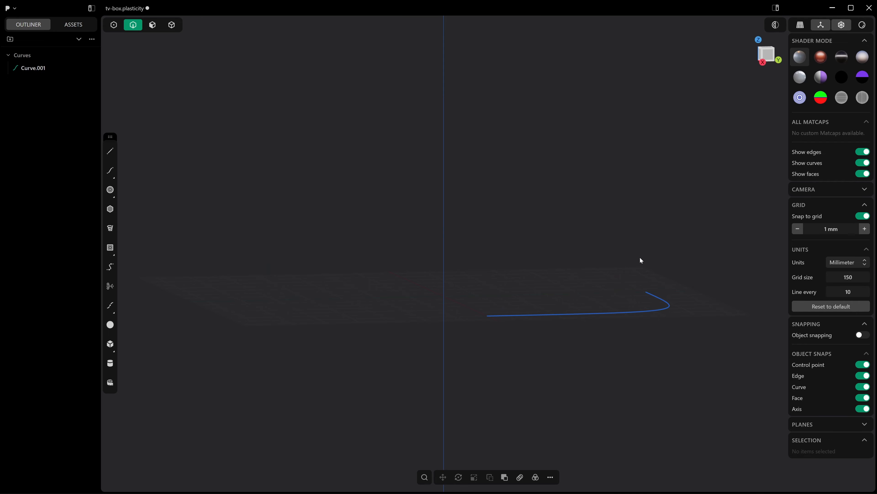
pyautogui.click(761, 63)
pyautogui.keyDown('shift'); pyautogui.moveTo(712, 193); pyautogui.dragTo(570, 190, button='middle'); pyautogui.keyUp('shift')
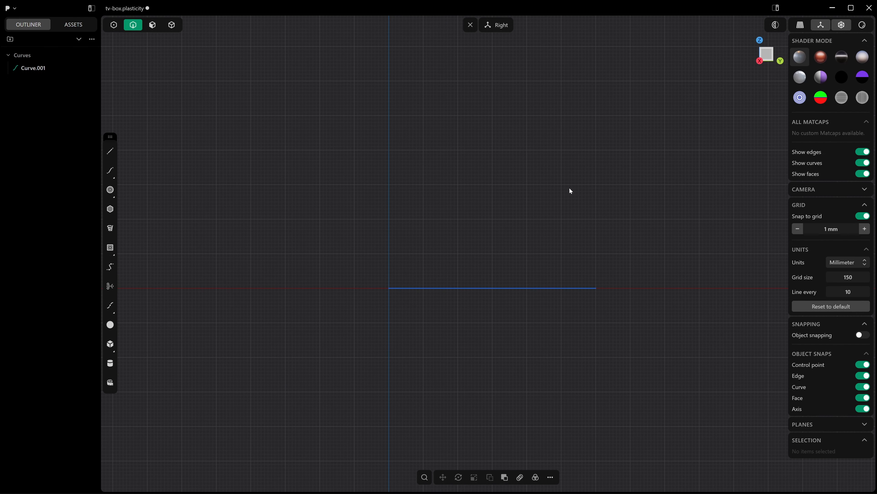
pyautogui.click(111, 190)
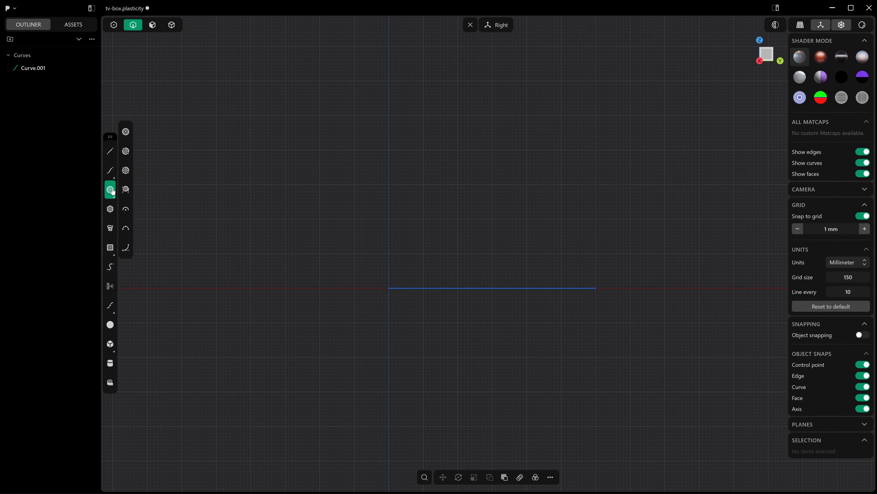
pyautogui.click(127, 230)
pyautogui.scroll(4, 608, 291)
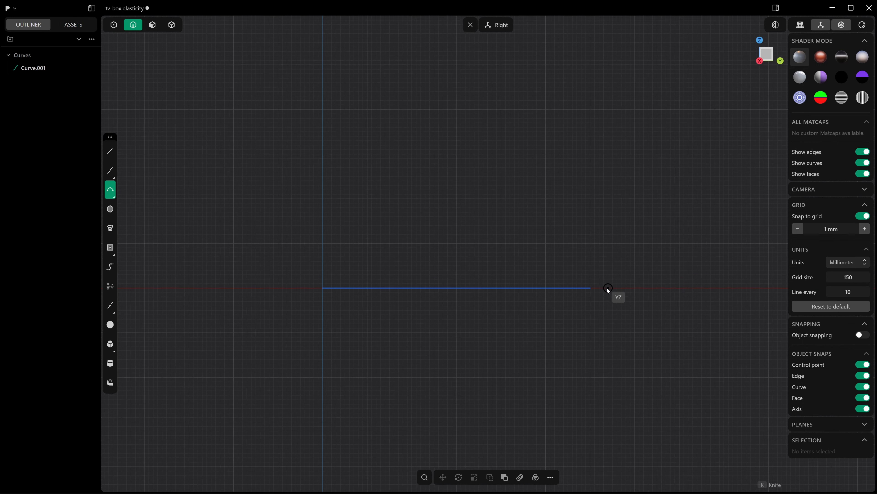
pyautogui.click(536, 132)
pyautogui.click(588, 288)
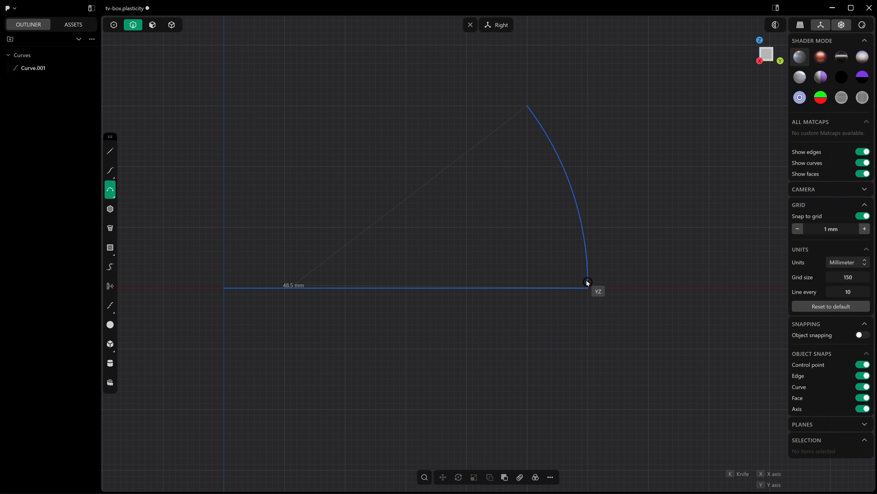
pyautogui.press('Escape')
# In the right-side view, draw a 10 mm vertical guide line straight down from the corner curve's right edge endpoint
pyautogui.moveTo(587, 287); pyautogui.dragTo(569, 265, button='middle')
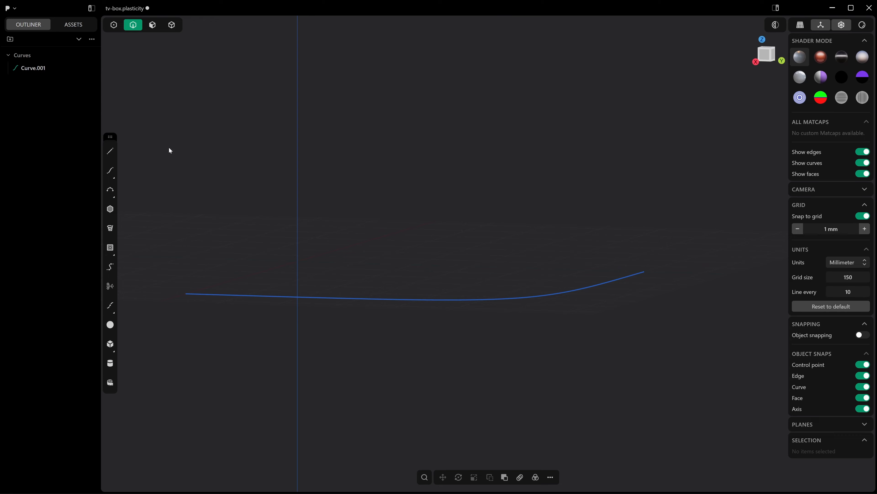
pyautogui.click(110, 150)
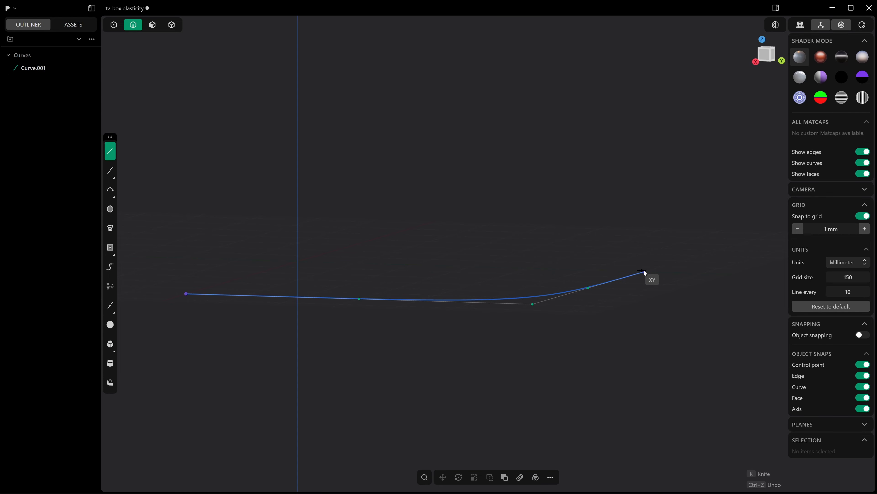
pyautogui.moveTo(648, 272); pyautogui.dragTo(691, 278, button='middle')
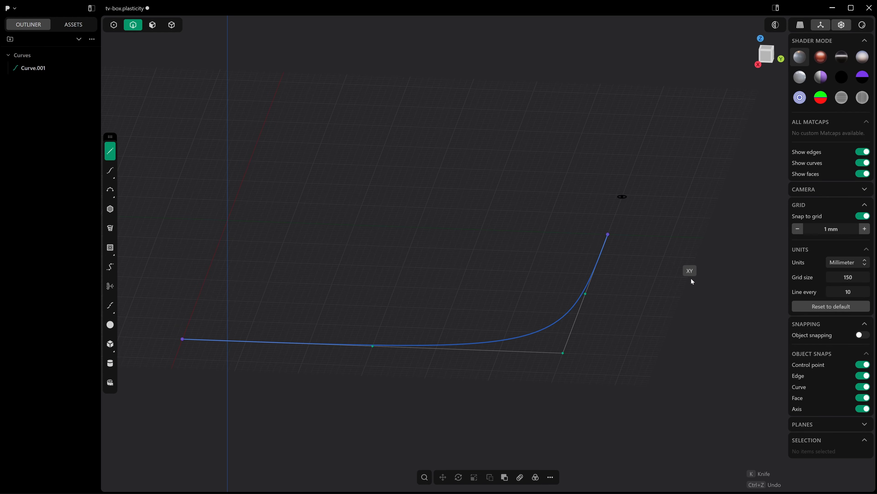
pyautogui.click(609, 234)
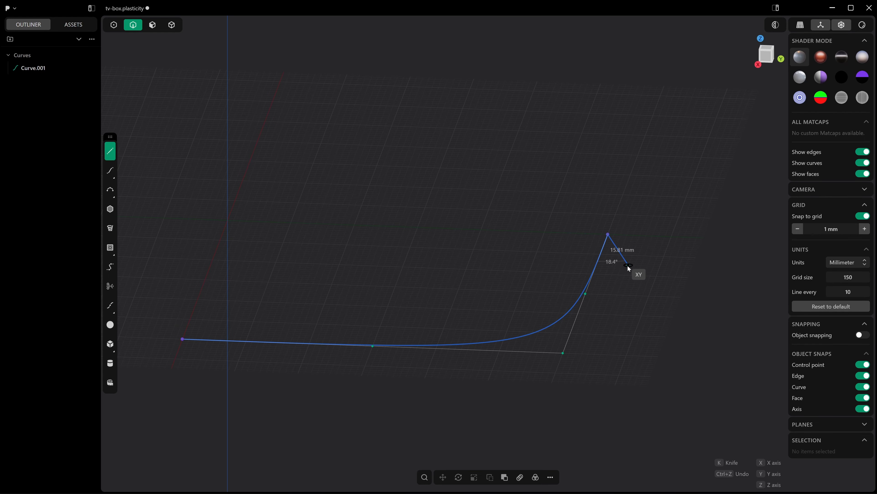
pyautogui.click(759, 65)
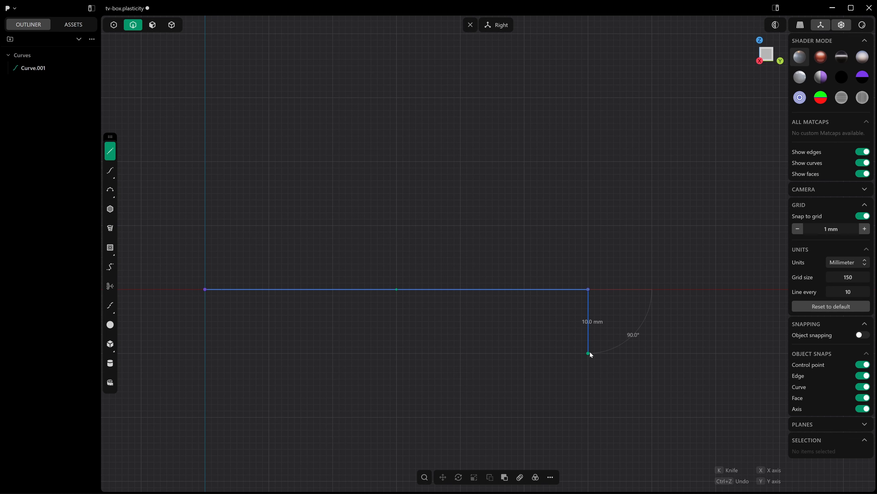
pyautogui.click(588, 353)
pyautogui.click(615, 318)
# Hide the corner curve so only the vertical guide line remains for snapping
pyautogui.moveTo(615, 318); pyautogui.dragTo(595, 292, button='middle')
pyautogui.click(595, 292)
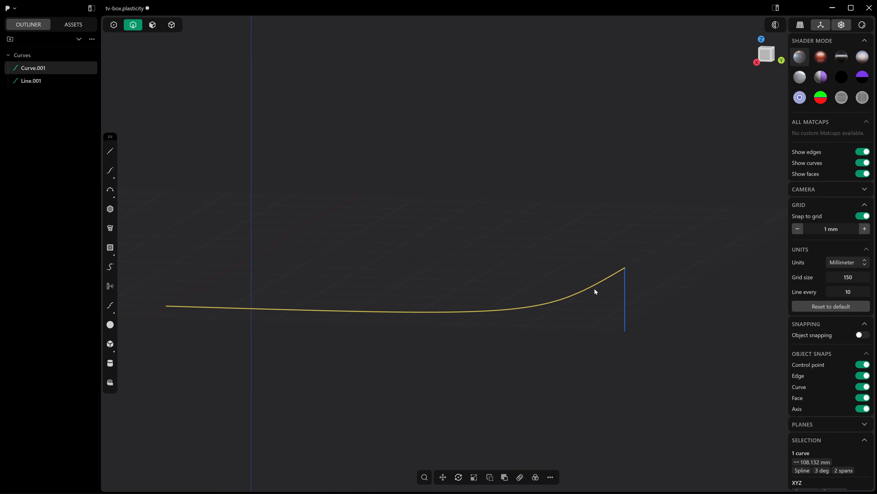
pyautogui.press('h')
# Turn on object snapping and draw a tangent arc from the guide line's upper end to a point 30 mm above and 10 mm inward
pyautogui.click(755, 64)
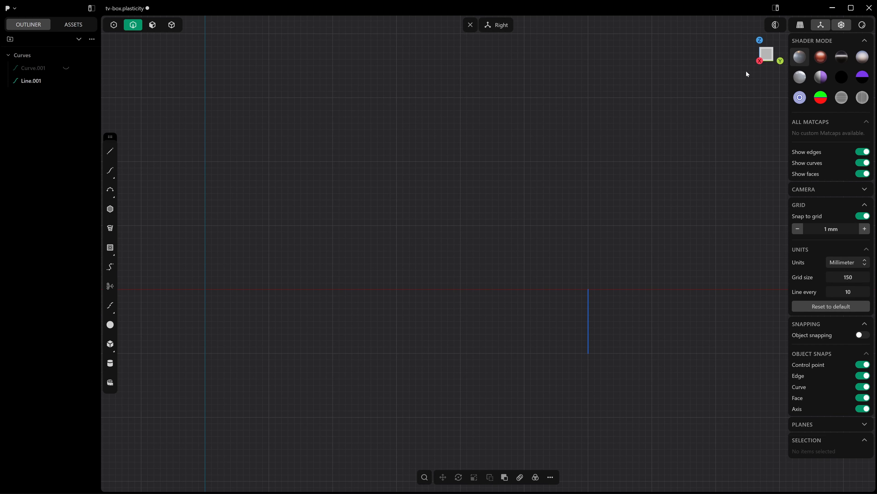
pyautogui.click(110, 190)
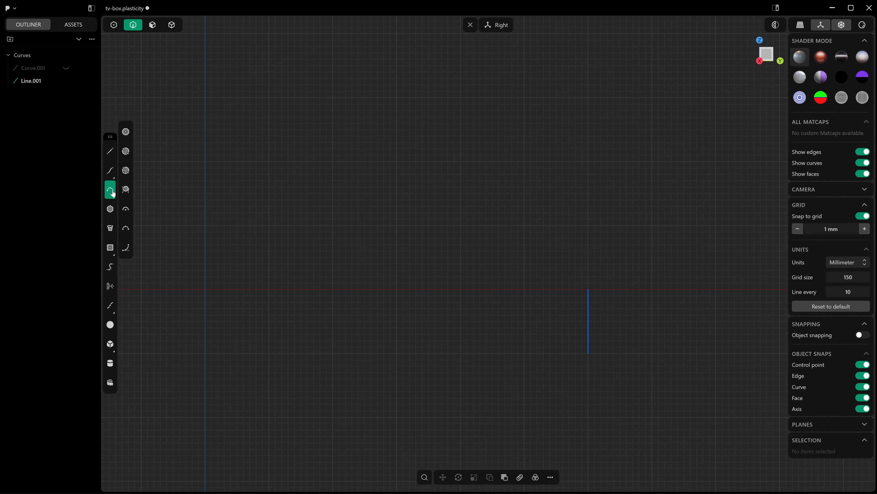
pyautogui.click(129, 246)
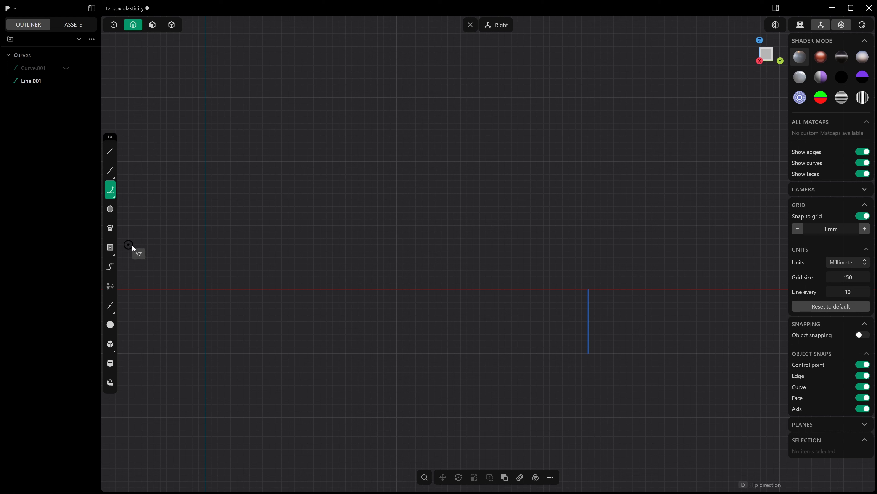
pyautogui.press('Escape')
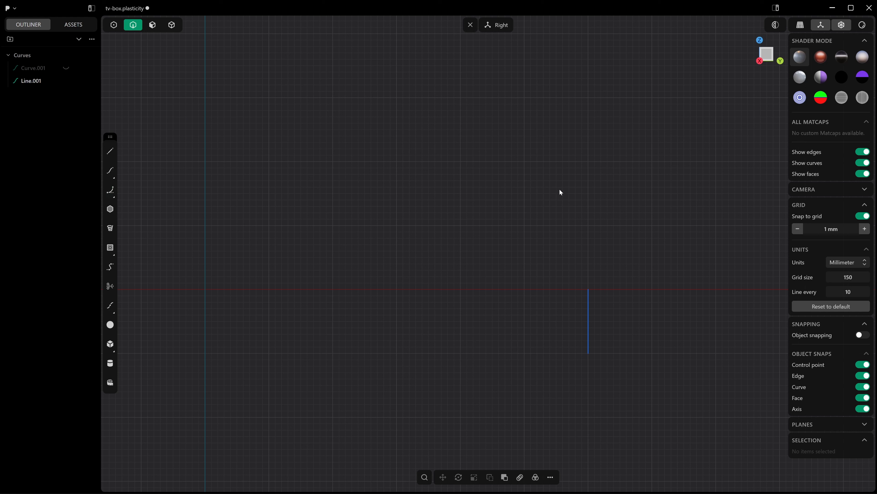
pyautogui.click(863, 334)
pyautogui.click(111, 190)
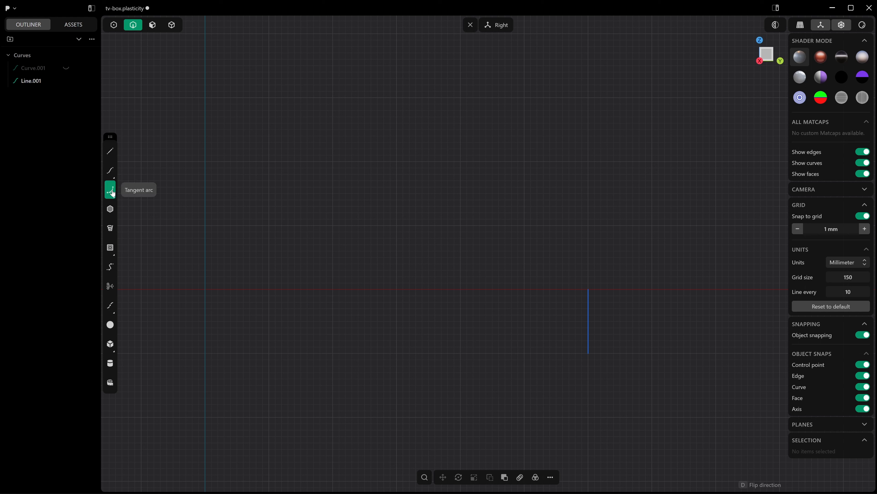
pyautogui.click(592, 288)
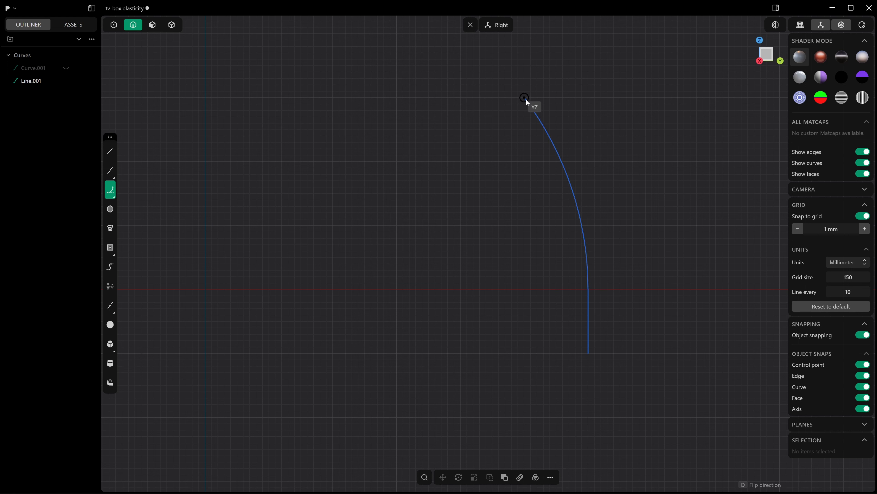
pyautogui.click(525, 98)
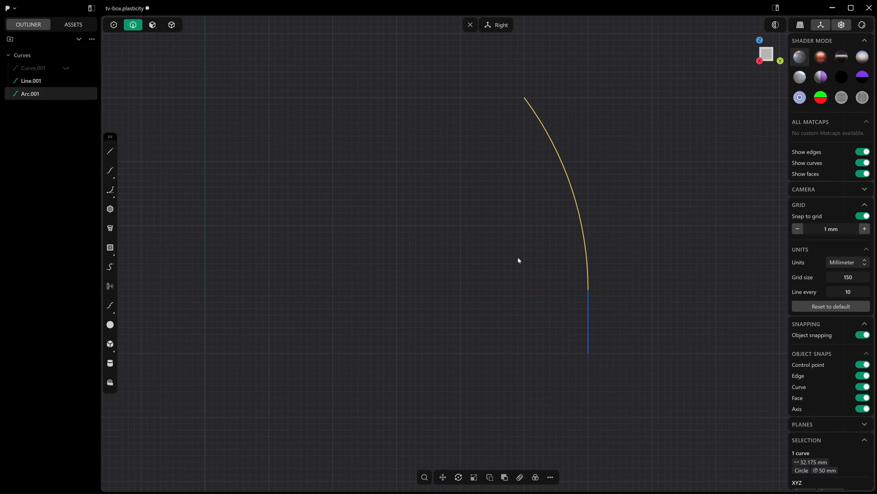
pyautogui.press('Escape')
# Delete the vertical guide line and unhide the rounded corner curve
pyautogui.click(591, 308)
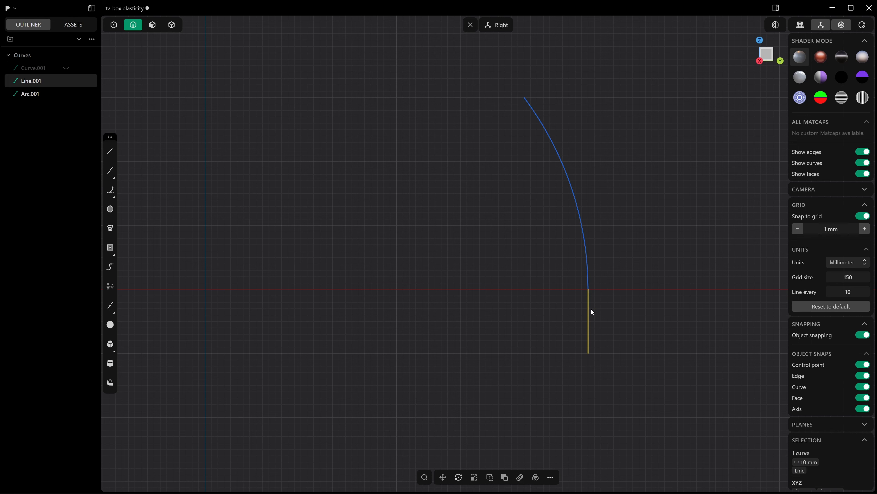
pyautogui.press('Delete')
pyautogui.moveTo(594, 304); pyautogui.dragTo(637, 283, button='middle')
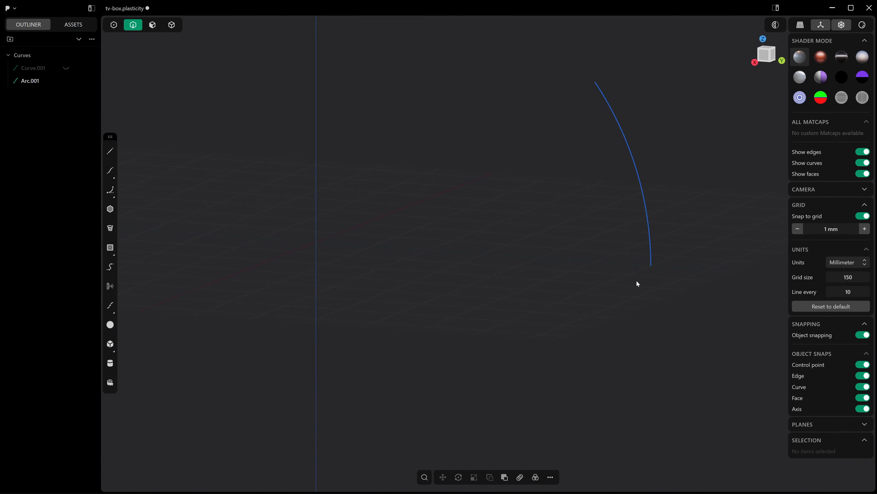
pyautogui.click(66, 68)
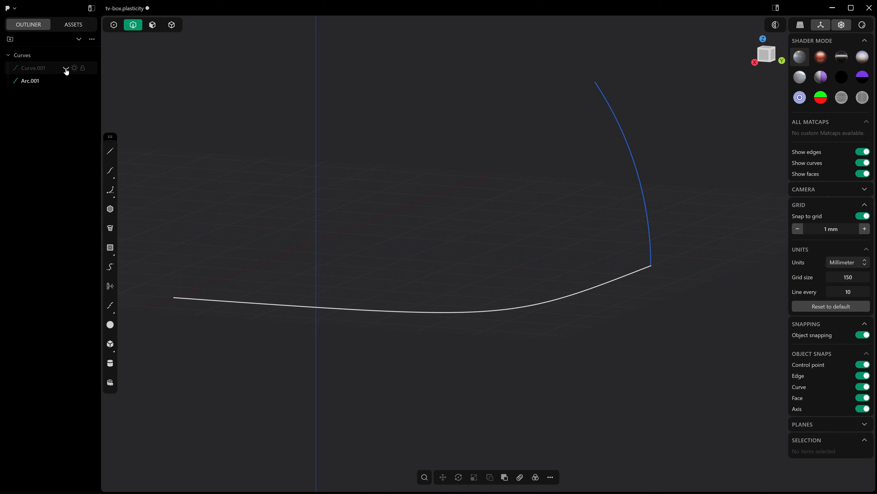
# Mirror the rounded corner curve across the origin along the Y axis to form half of the outline
pyautogui.click(502, 306)
pyautogui.scroll(-3, 536, 352)
pyautogui.moveTo(536, 352); pyautogui.dragTo(569, 365, button='middle')
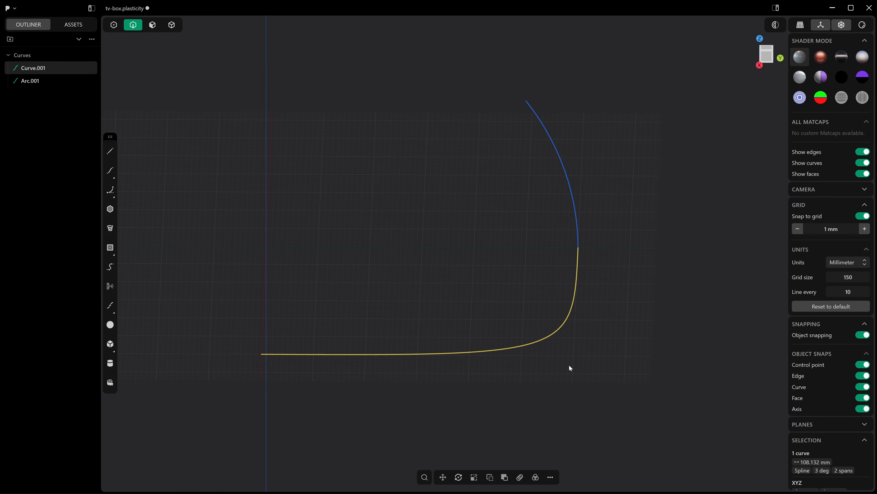
pyautogui.hotkey('alt', 'x')
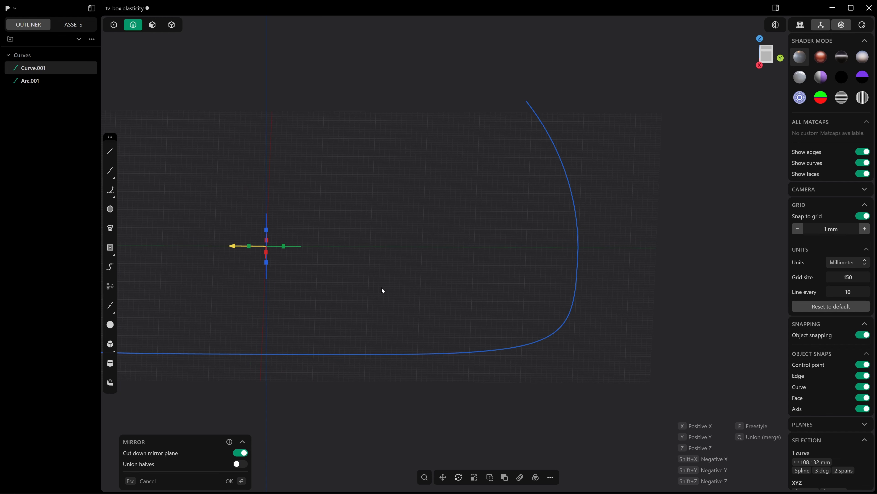
pyautogui.press('Return')
# Join the corner curve and its mirrored copy into a single half-outline curve
pyautogui.click(380, 355)
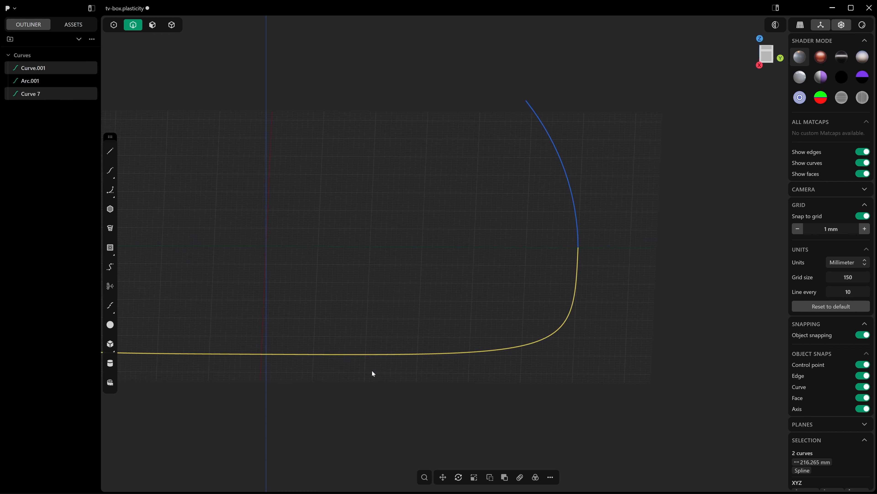
pyautogui.keyDown('shift'); pyautogui.moveTo(372, 372); pyautogui.dragTo(603, 382, button='middle'); pyautogui.keyUp('shift')
pyautogui.scroll(-2, 601, 379)
pyautogui.press('j')
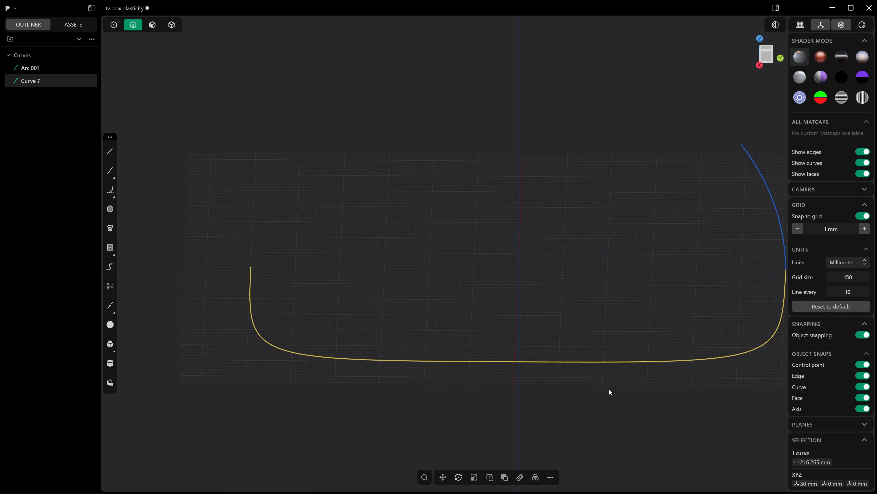
# Mirror the half outline along the X axis and join both halves into one closed rounded-square outline
pyautogui.hotkey('alt', 'x')
pyautogui.moveTo(537, 292); pyautogui.dragTo(580, 249, button='middle')
pyautogui.press('Return')
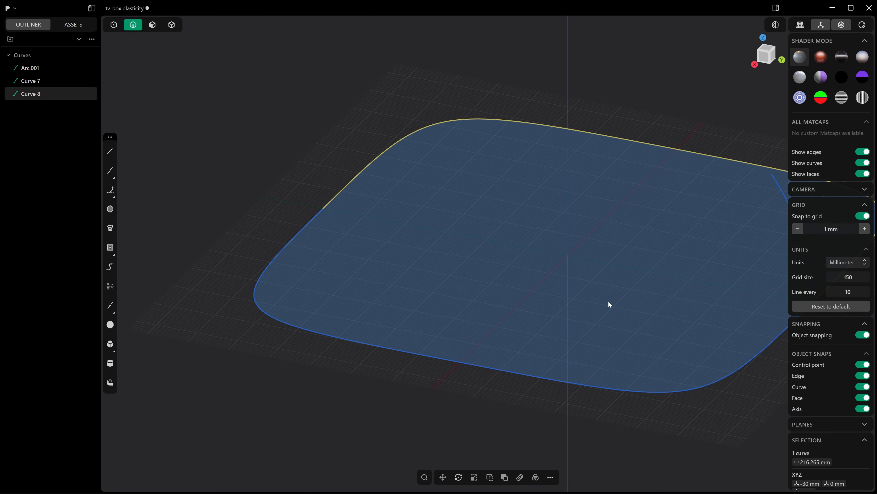
pyautogui.keyDown('shift'); pyautogui.click(512, 372); pyautogui.keyUp('shift')
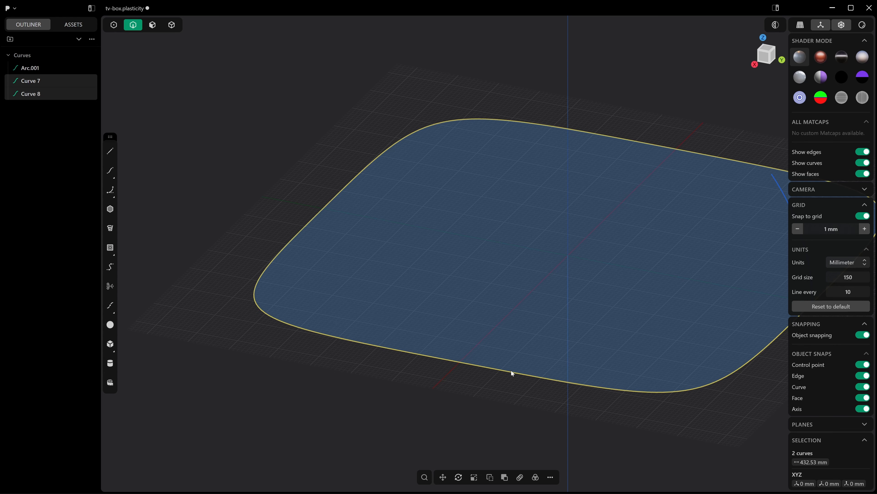
pyautogui.press('j')
pyautogui.press('f')
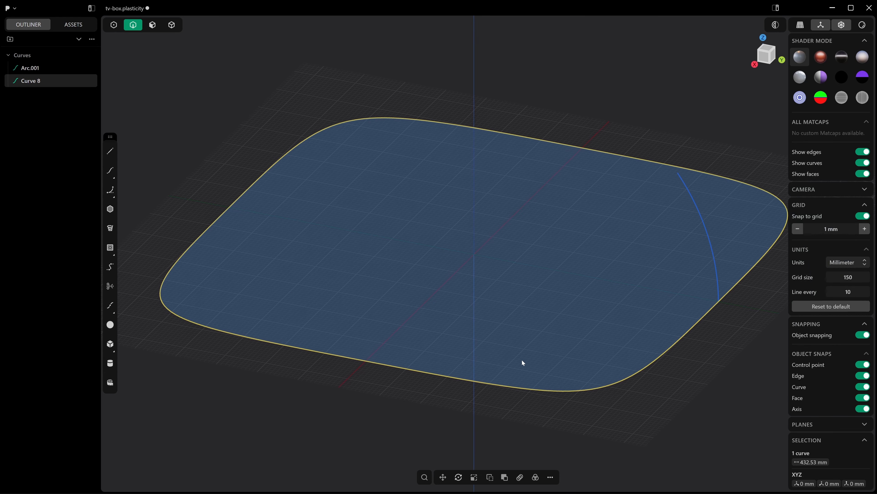
# Sweep the side arc along the closed outline with twist 0, scale 1.00 and Normal alignment to form the box wall
pyautogui.click(714, 269)
pyautogui.moveTo(709, 362); pyautogui.dragTo(715, 354, button='middle')
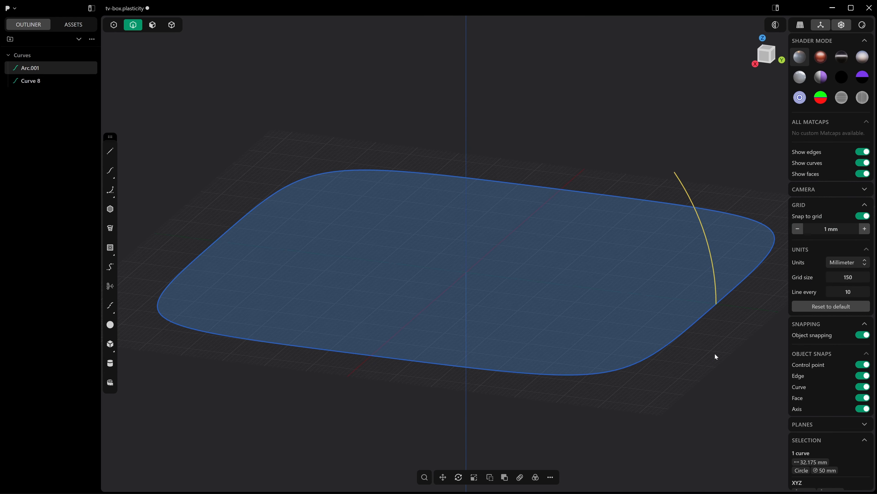
pyautogui.write('fswee')
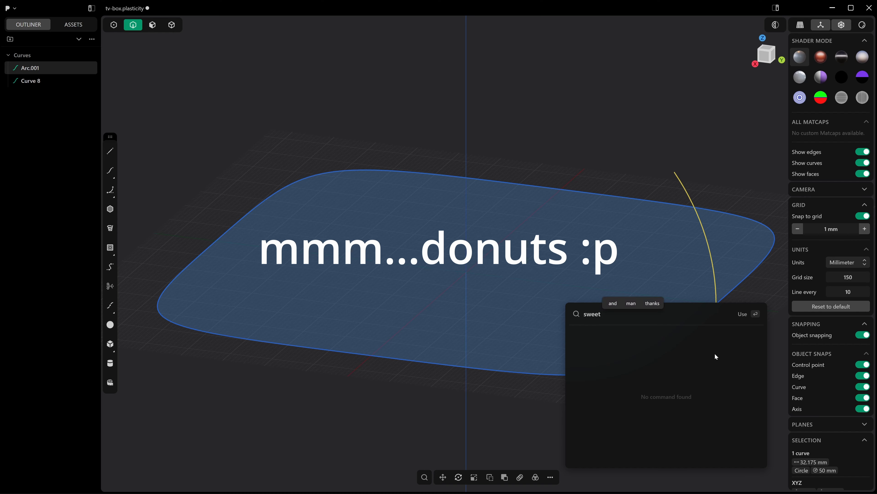
pyautogui.click(696, 337)
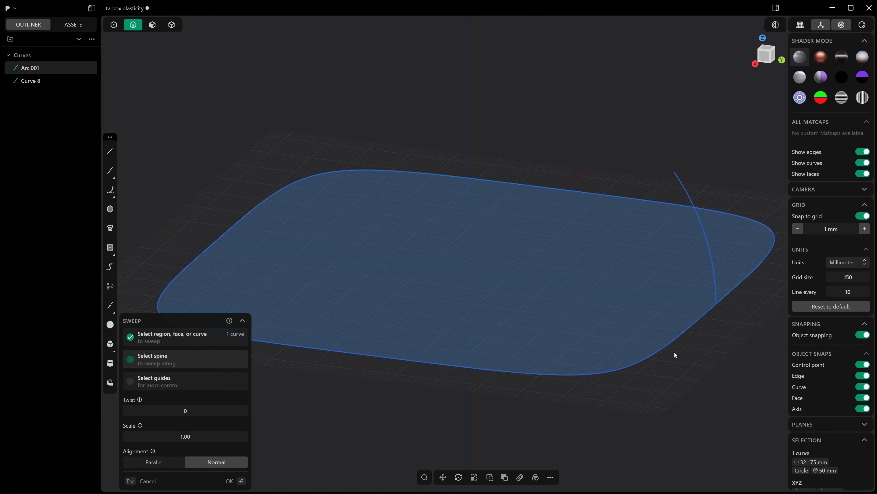
pyautogui.press('Return')
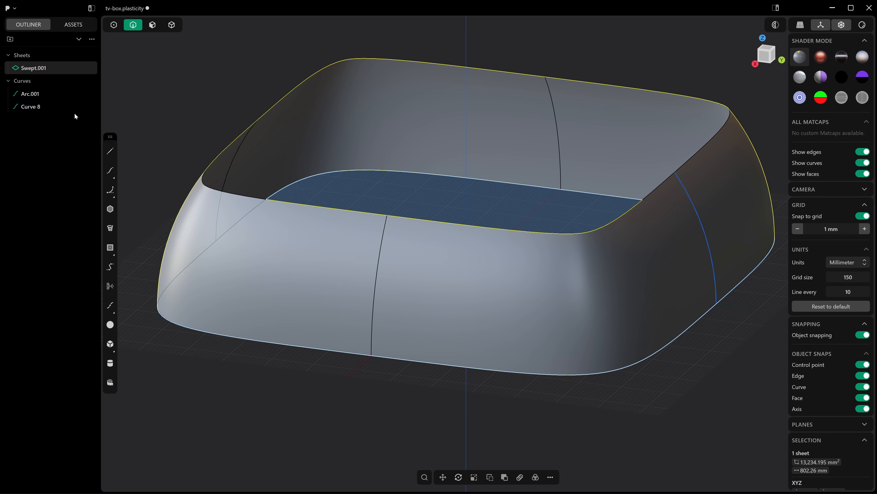
# Hide the arc and the closed outline curve, and deselect the swept wall
pyautogui.click(65, 107)
pyautogui.click(65, 94)
pyautogui.moveTo(393, 176); pyautogui.dragTo(407, 181, button='middle')
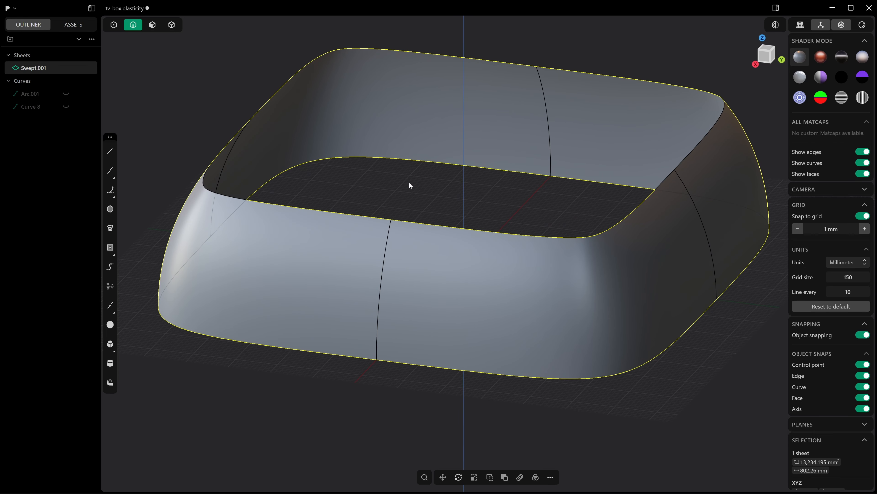
pyautogui.click(409, 182)
# Try Loft on the swept wall's four upper rim edges, discard it, and patch the opening with G0 continuity and multiple faces
pyautogui.click(421, 223)
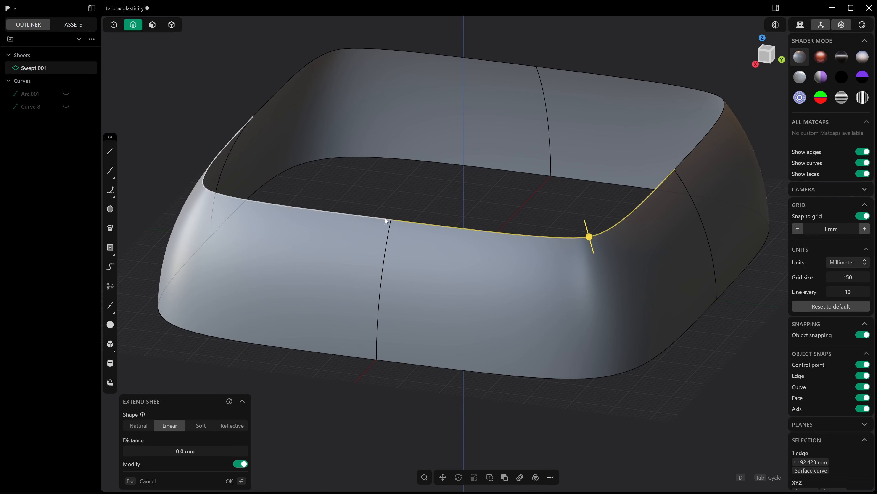
pyautogui.keyDown('shift'); pyautogui.click(384, 218); pyautogui.keyUp('shift')
pyautogui.keyDown('shift'); pyautogui.click(431, 57); pyautogui.keyUp('shift')
pyautogui.keyDown('shift'); pyautogui.click(432, 62); pyautogui.keyUp('shift')
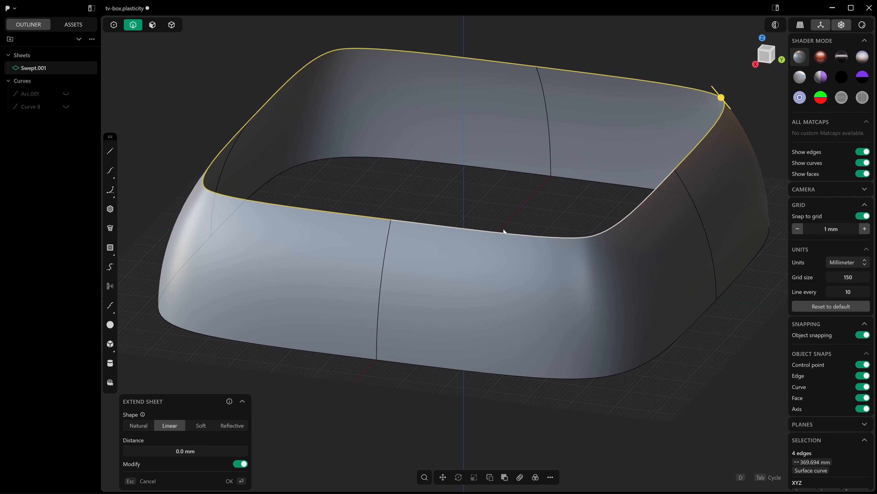
pyautogui.press('l')
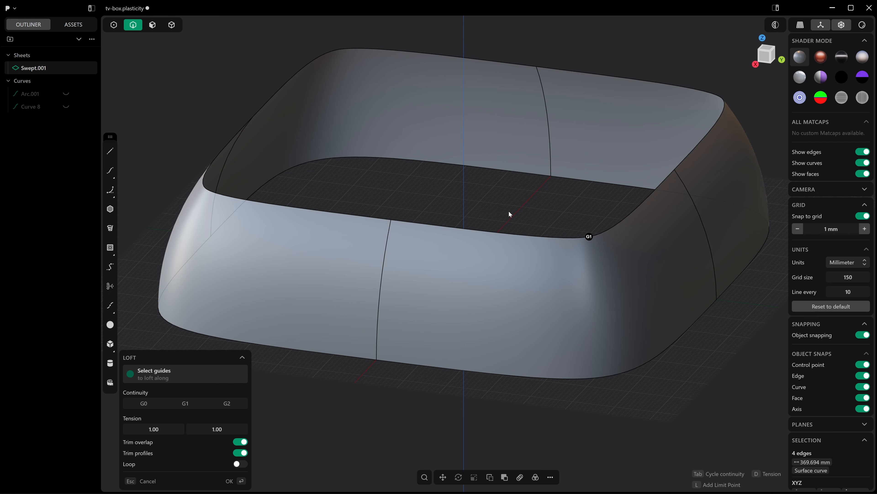
pyautogui.press('Escape')
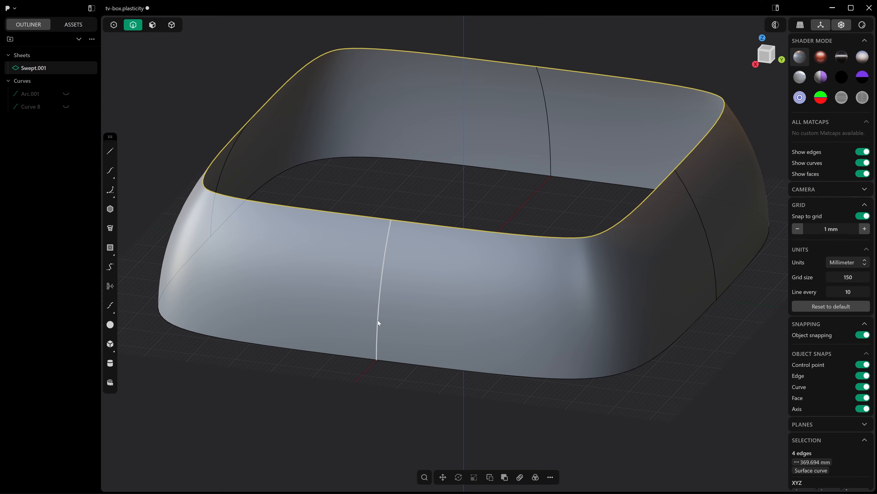
pyautogui.rightClick(378, 320)
pyautogui.write('patch')
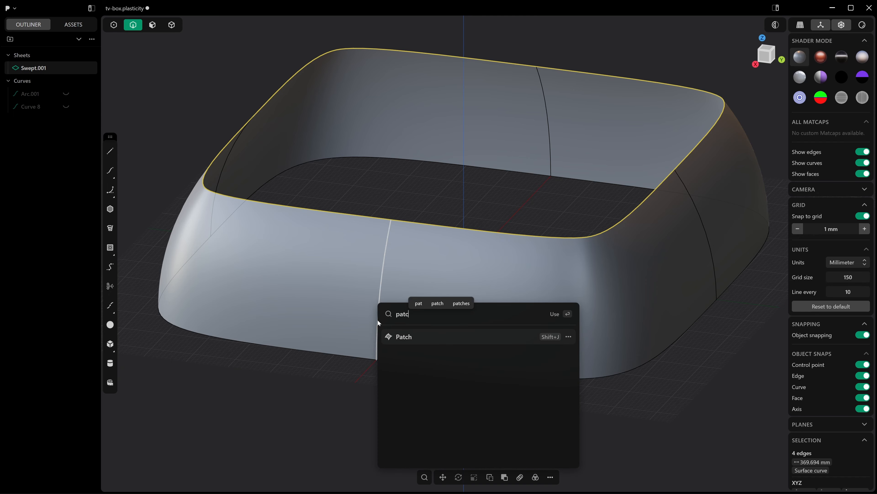
pyautogui.press('Return')
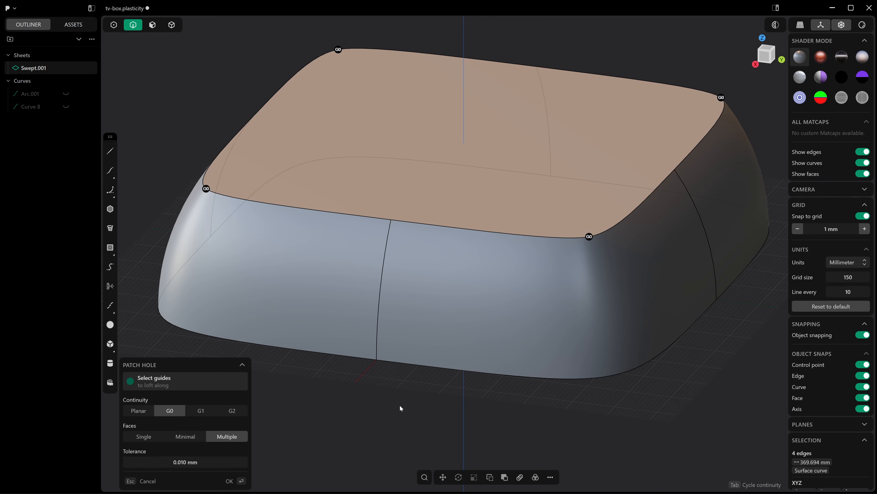
pyautogui.press('Return')
pyautogui.moveTo(394, 398); pyautogui.dragTo(402, 377, button='middle')
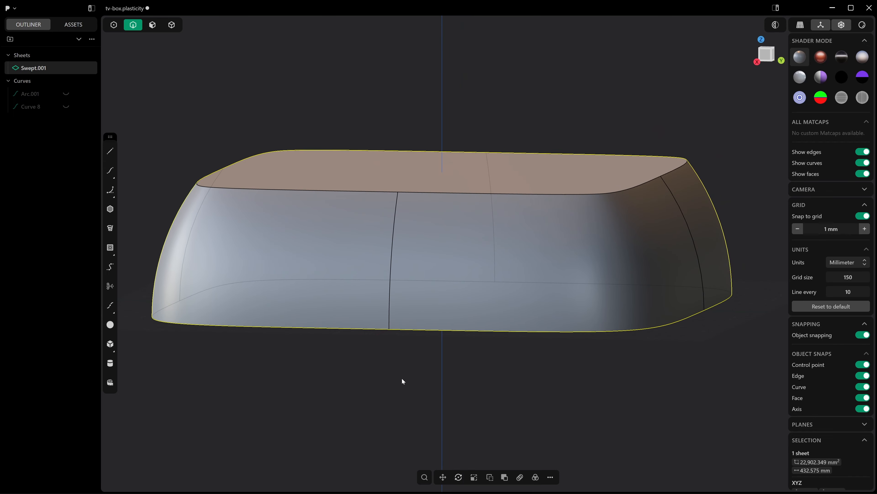
# Move the swept wall 3 mm up along the Z axis in the right-side view
pyautogui.click(757, 63)
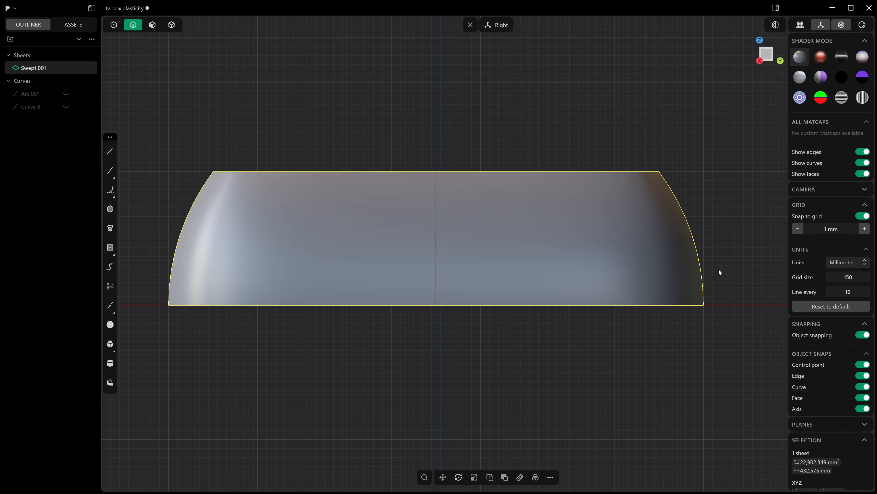
pyautogui.click(719, 273)
pyautogui.press('4')
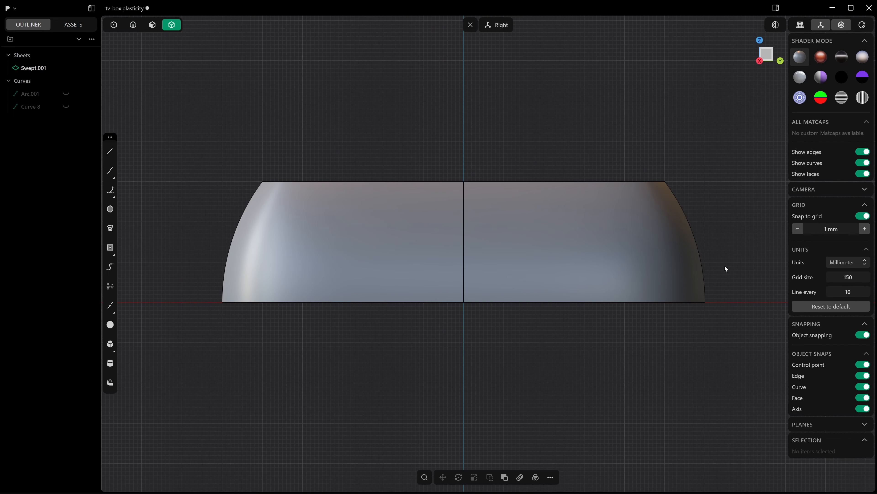
pyautogui.click(694, 236)
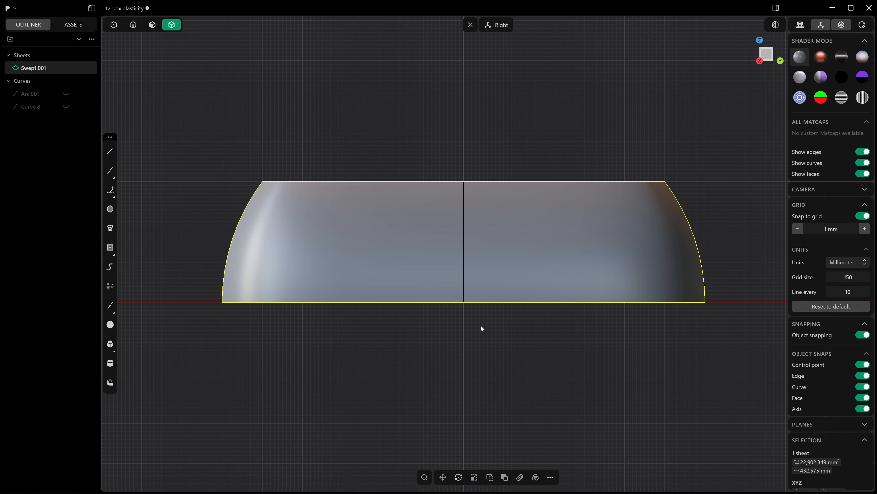
pyautogui.press('g')
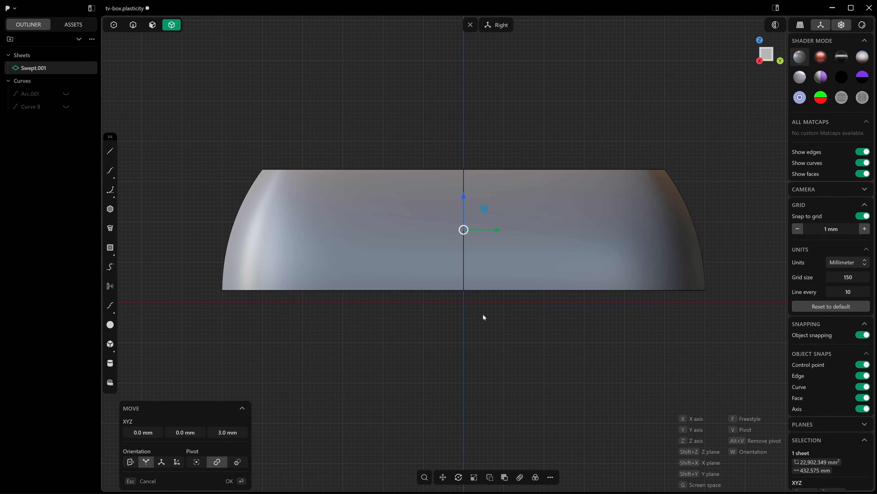
pyautogui.click(483, 315)
pyautogui.scroll(5, 689, 306)
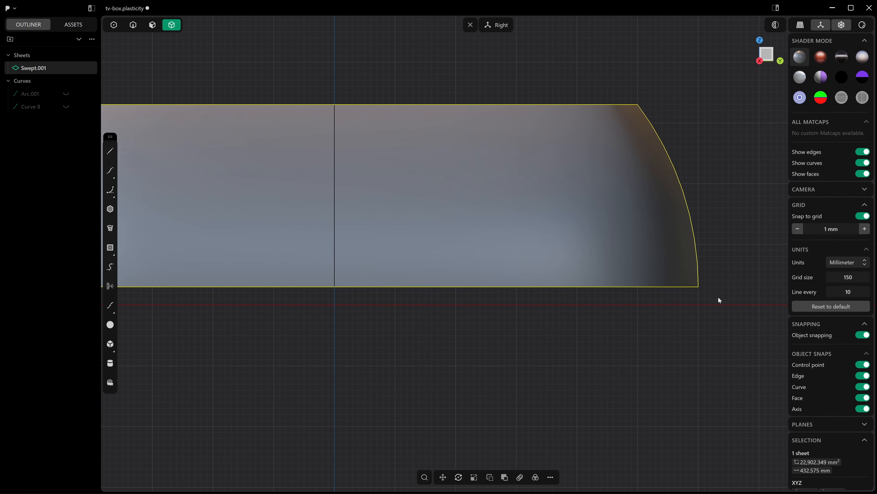
pyautogui.click(110, 190)
pyautogui.scroll(3, 686, 303)
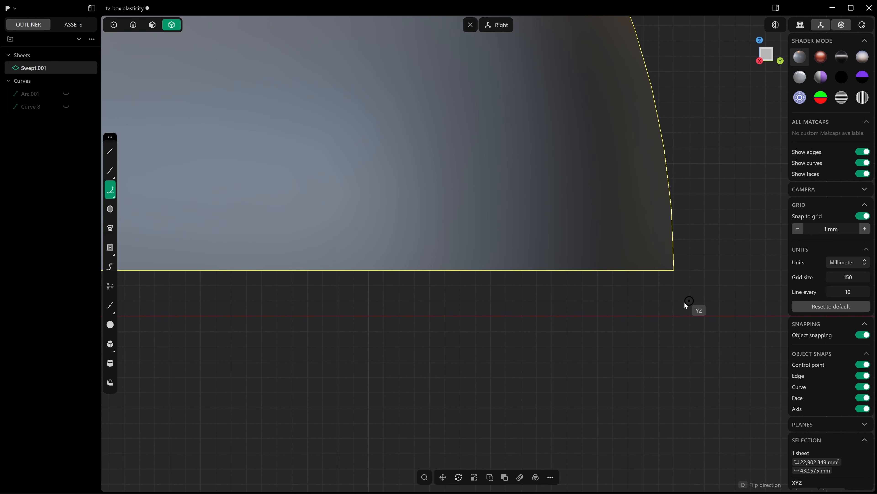
pyautogui.press('Escape')
pyautogui.press('Escape')
# Draw a three-point arc of about 5 mm radius from 1 mm inside the wall's lower corner down to the ground line, with object snapping off
pyautogui.click(110, 190)
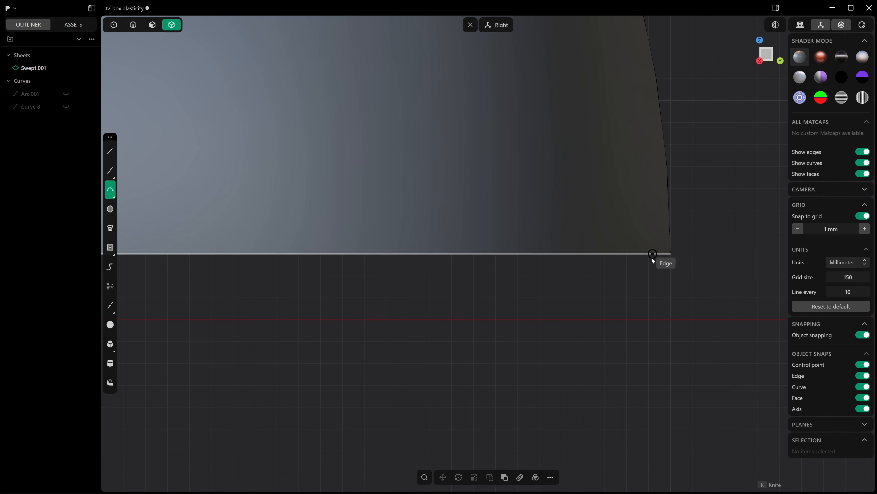
pyautogui.press('ctrl')
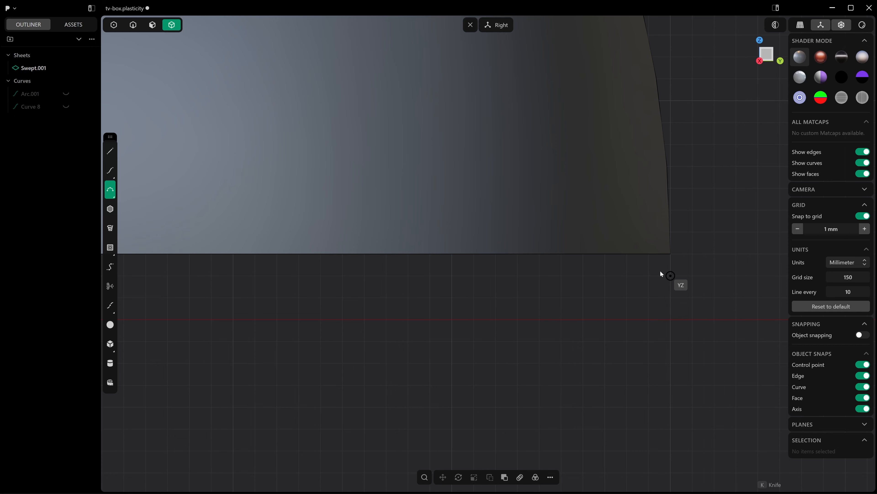
pyautogui.click(649, 257)
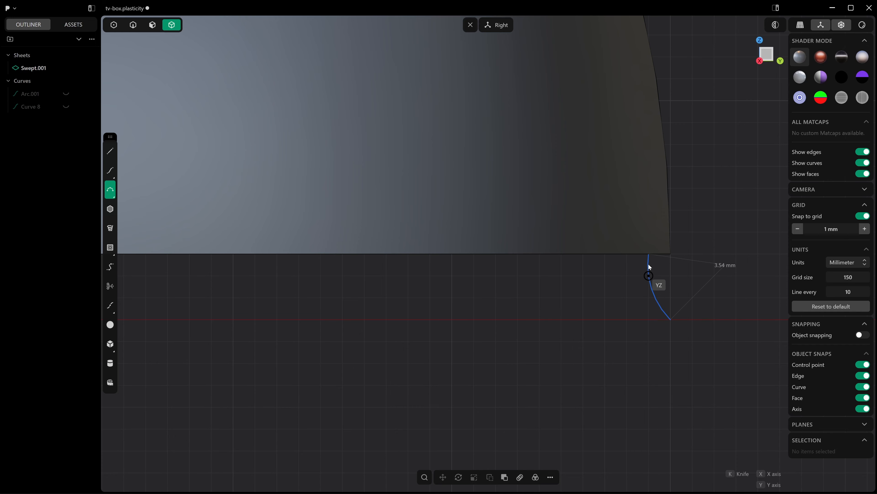
pyautogui.scroll(3, 649, 259)
pyautogui.scroll(-3, 658, 303)
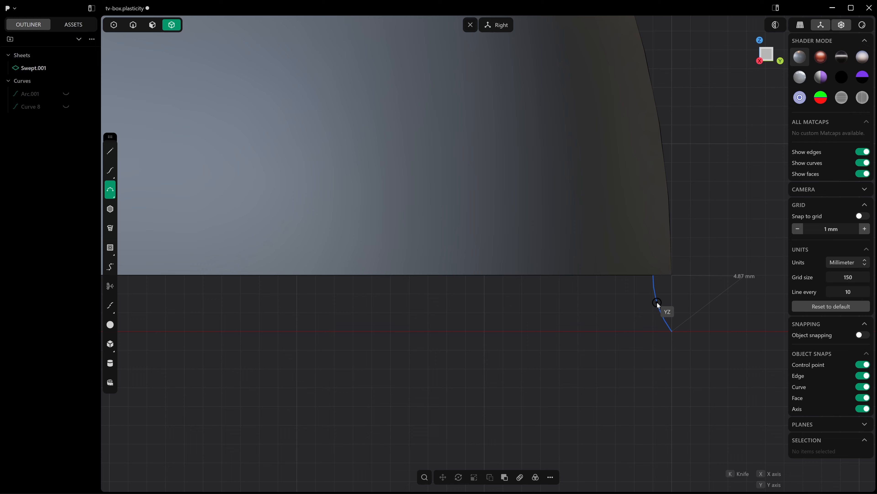
pyautogui.press('ctrl')
pyautogui.click(657, 303)
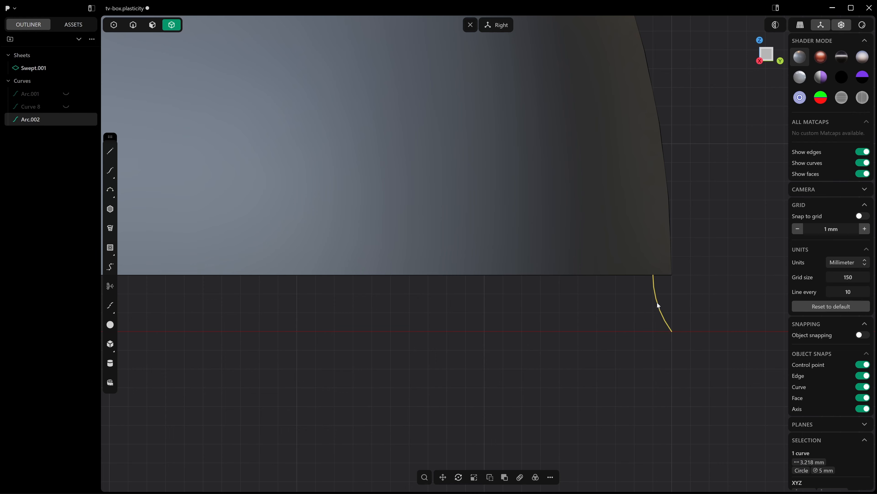
pyautogui.click(863, 216)
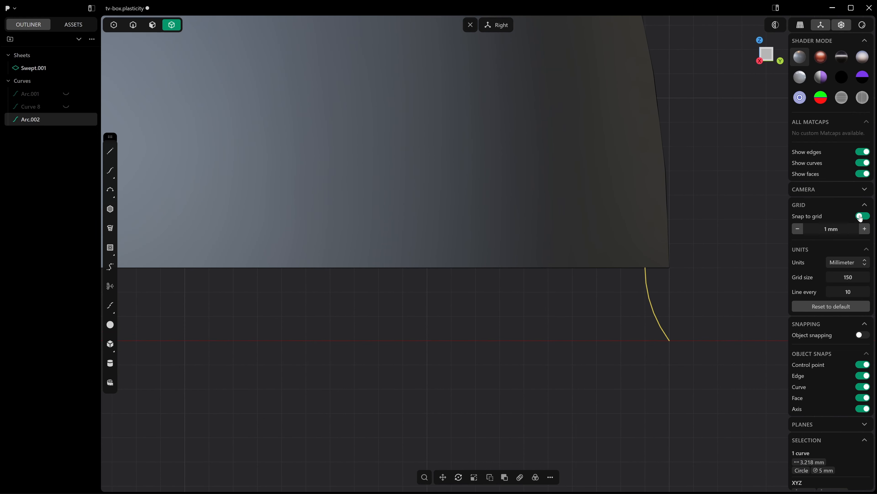
# Show the closed outline curve and sweep the small arc along it with twist 0, scale 1.00 and Normal alignment
pyautogui.moveTo(662, 355); pyautogui.dragTo(362, 311, button='middle')
pyautogui.click(66, 107)
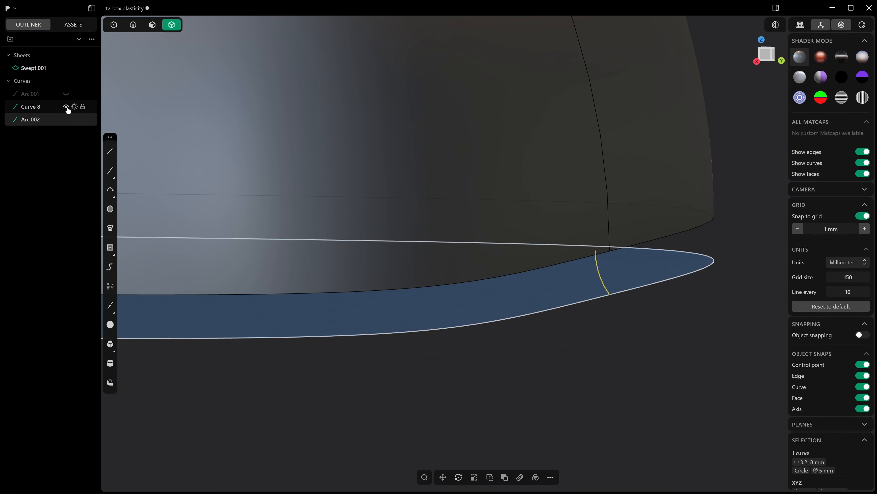
pyautogui.press('2')
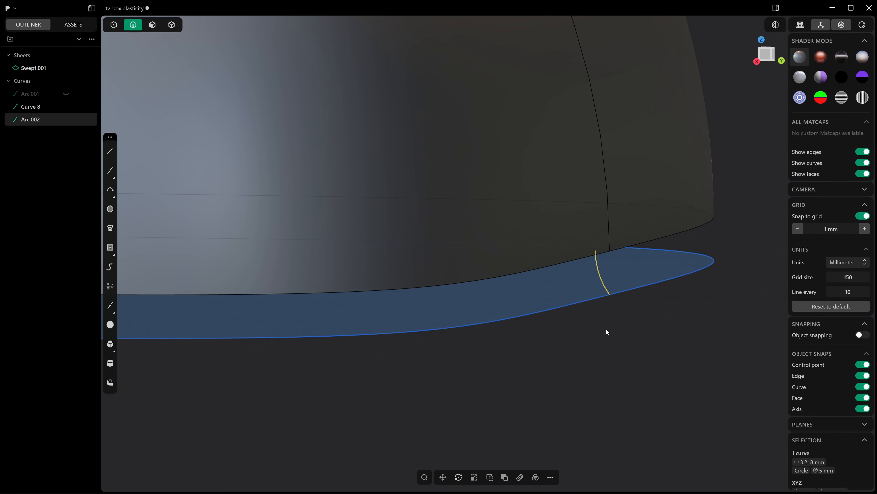
pyautogui.moveTo(607, 333); pyautogui.dragTo(559, 335, button='middle')
pyautogui.write('fswee')
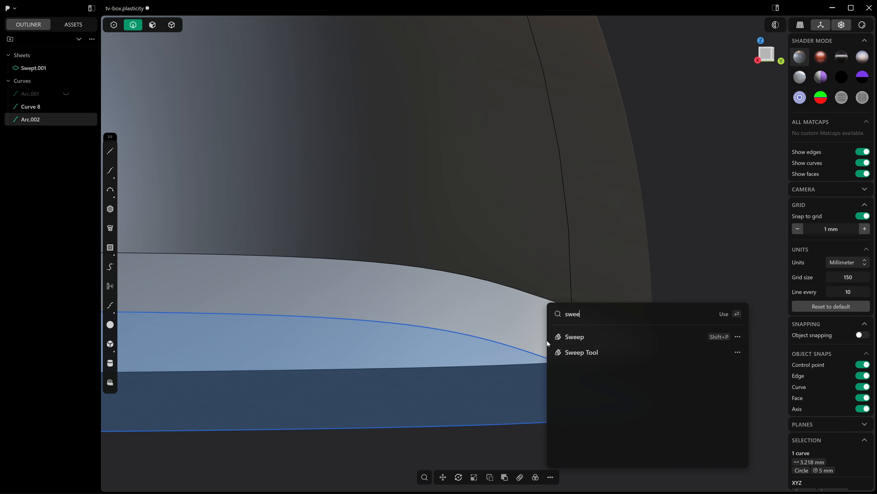
pyautogui.click(560, 337)
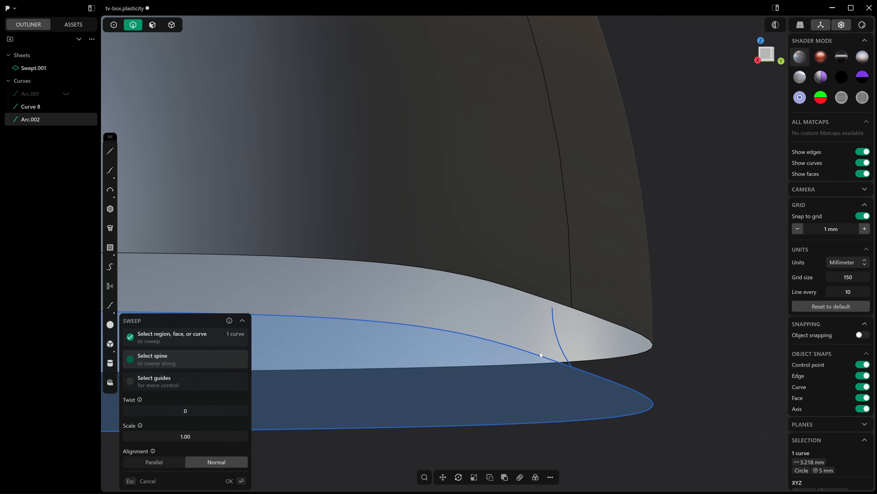
pyautogui.click(539, 354)
pyautogui.press('Return')
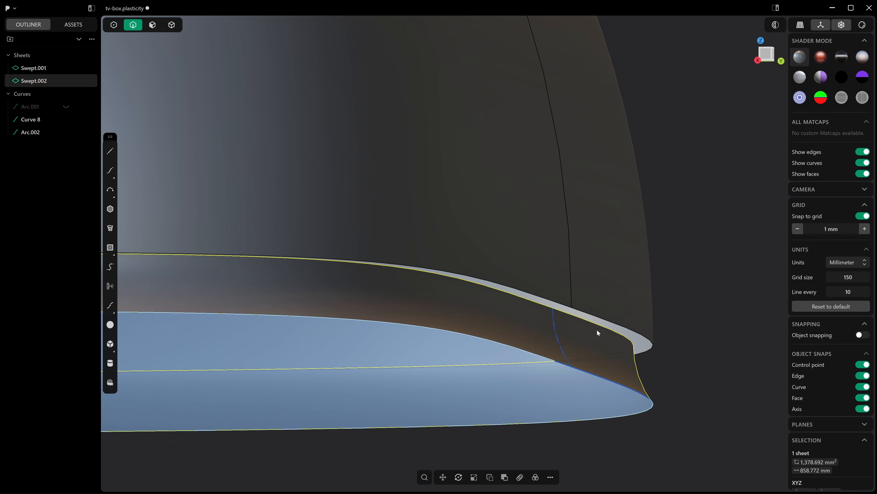
# Hide the curves and loft between the upper wall's lower rim edges and the base strip's upper rim edges with G0 continuity
pyautogui.press('e')
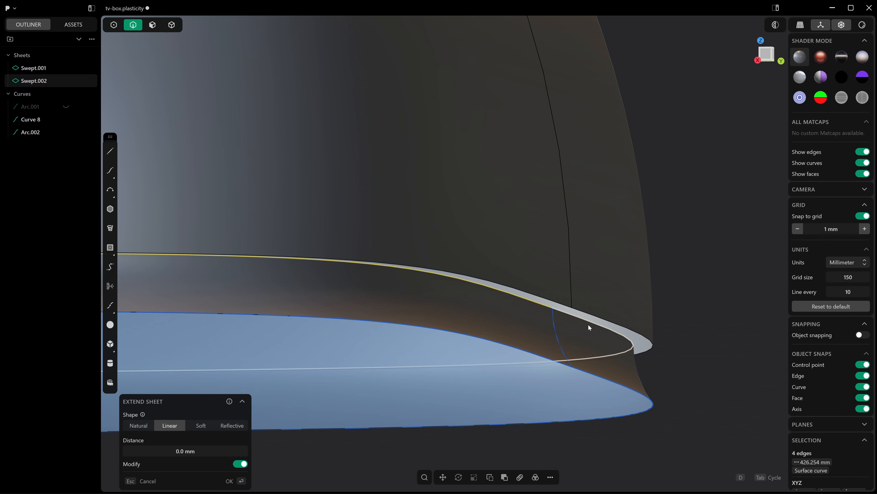
pyautogui.moveTo(589, 324); pyautogui.dragTo(625, 271, button='middle')
pyautogui.keyDown('shift'); pyautogui.click(628, 333); pyautogui.keyUp('shift')
pyautogui.press('l')
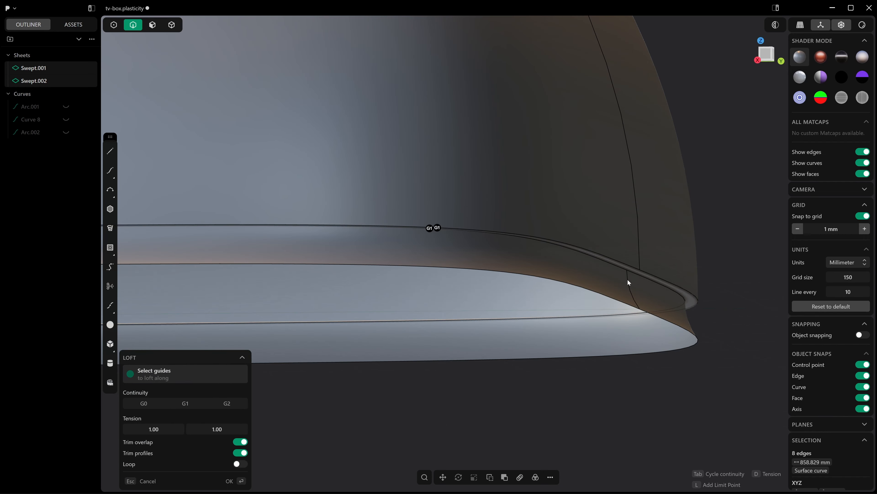
pyautogui.click(146, 406)
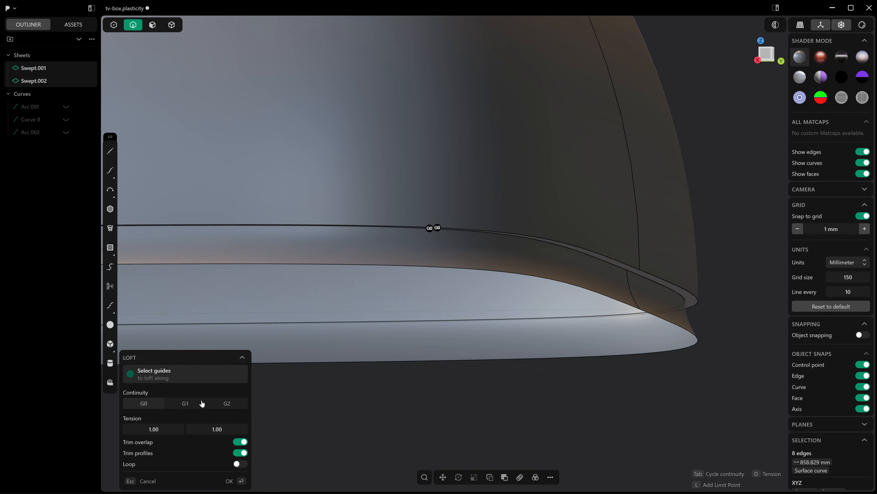
pyautogui.moveTo(449, 368); pyautogui.dragTo(414, 377, button='middle')
pyautogui.moveTo(367, 407); pyautogui.dragTo(564, 407, button='middle')
pyautogui.press('Return')
pyautogui.click(420, 381)
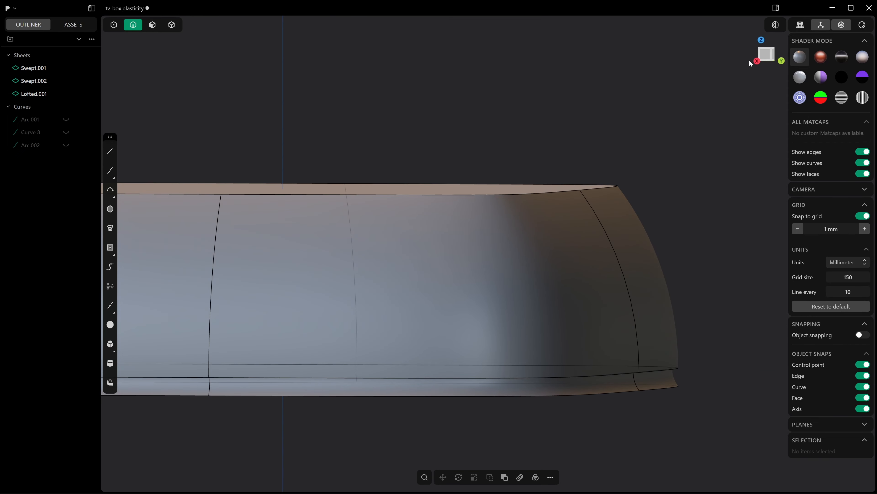
# Join the upper wall and the narrow lofted ledge into one sheet and clear the selection
pyautogui.click(756, 61)
pyautogui.scroll(10, 518, 290)
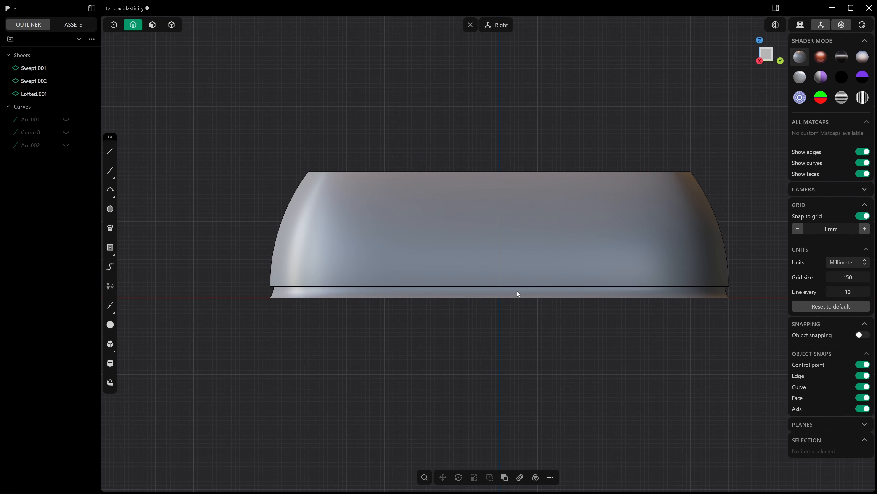
pyautogui.press('4')
pyautogui.moveTo(513, 291); pyautogui.dragTo(485, 279, button='middle')
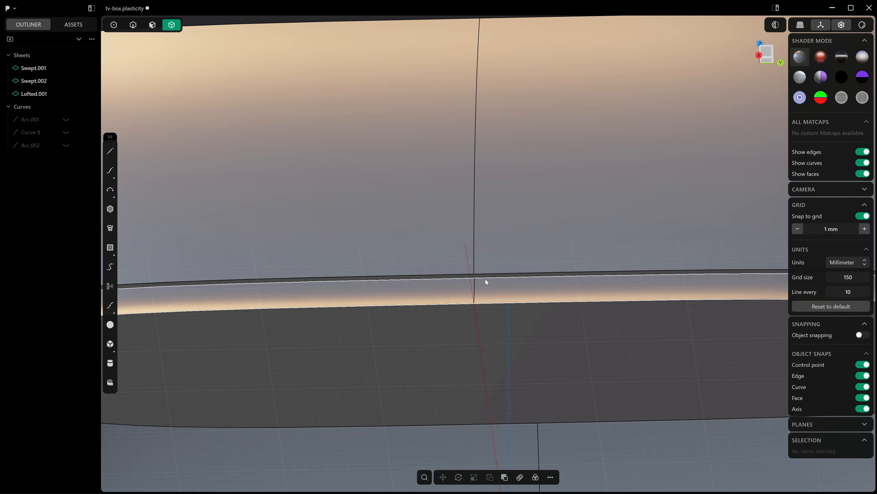
pyautogui.click(486, 277)
pyautogui.keyDown('shift'); pyautogui.click(489, 259); pyautogui.keyUp('shift')
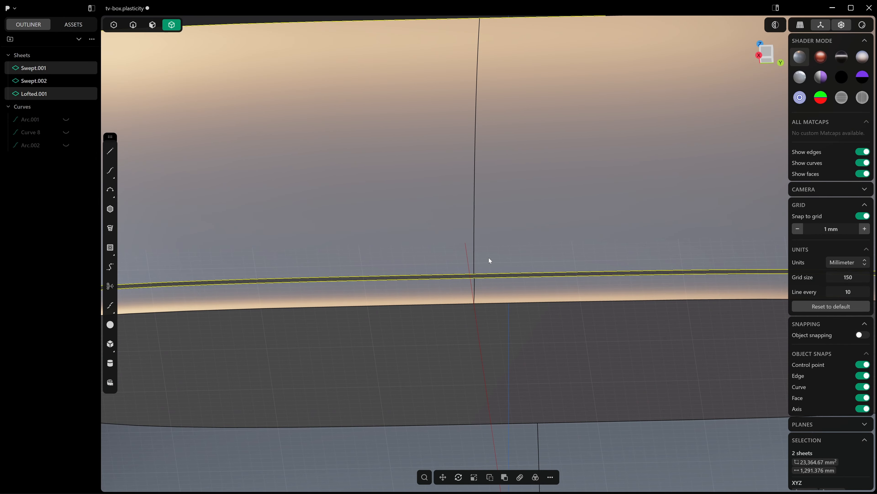
pyautogui.press('j')
pyautogui.scroll(-5, 489, 258)
pyautogui.click(504, 113)
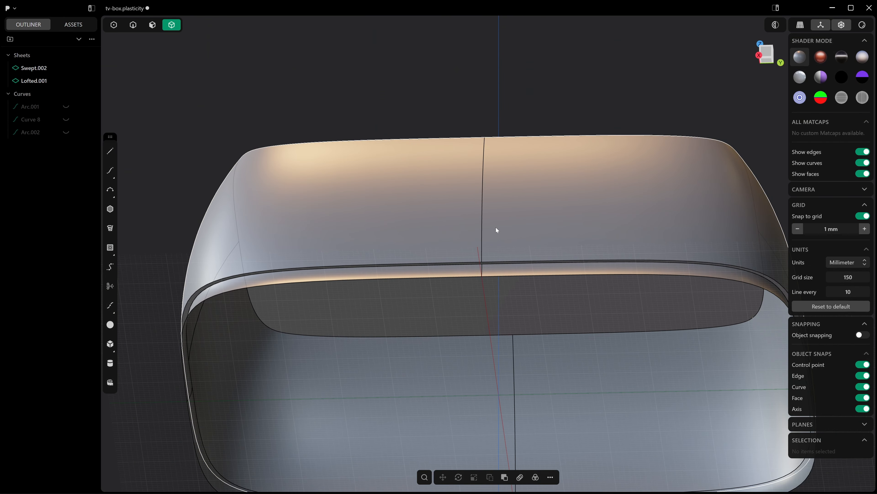
# Move the joined upper shell and the base strip together 12 mm up along the Z axis, and deselect them
pyautogui.click(494, 264)
pyautogui.keyDown('shift'); pyautogui.click(494, 266); pyautogui.keyUp('shift')
pyautogui.click(767, 52)
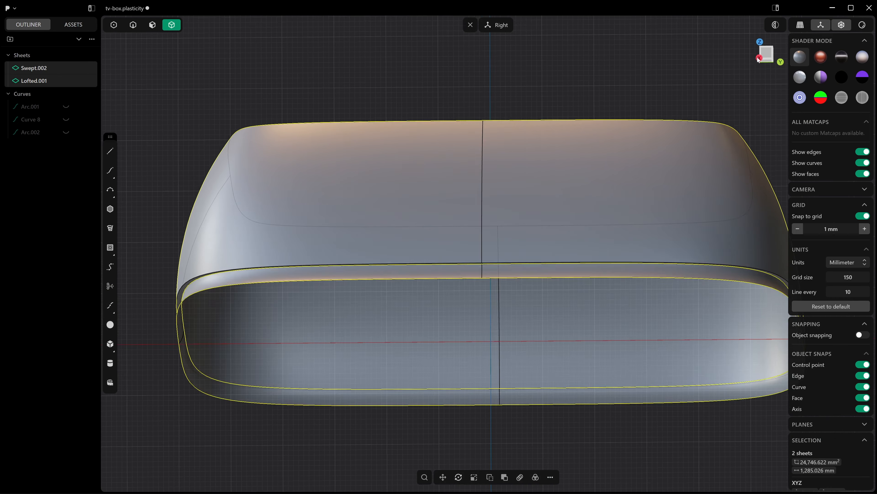
pyautogui.press('g')
pyautogui.press('z')
pyautogui.press('Escape')
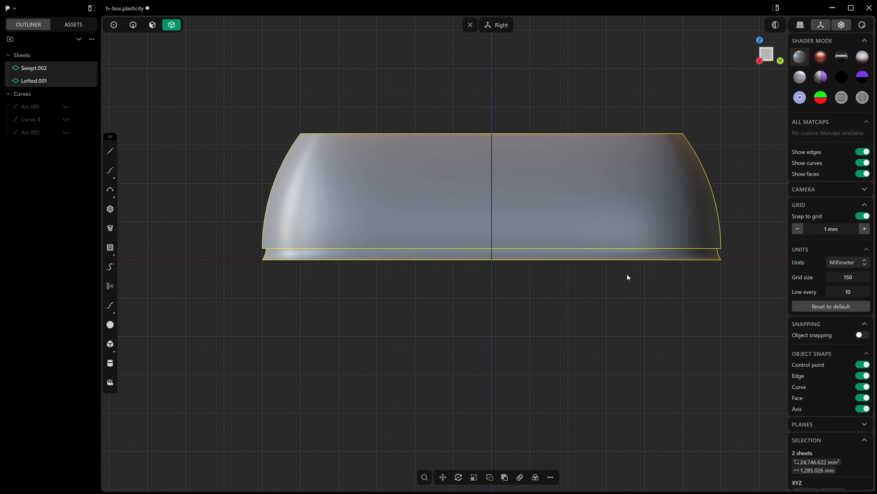
pyautogui.press('g')
pyautogui.write('z')
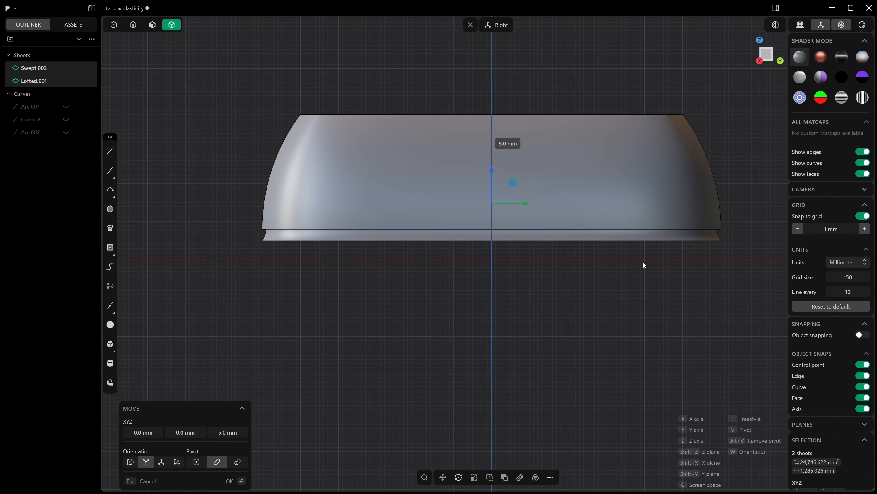
pyautogui.write('12')
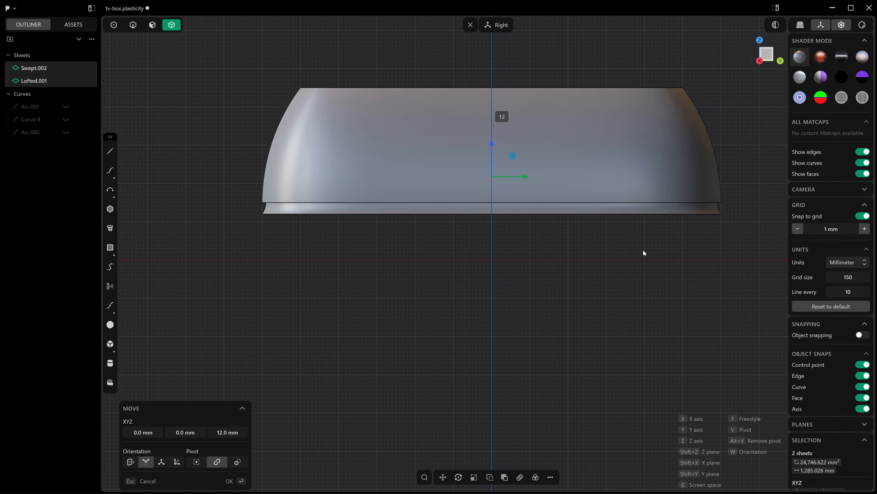
pyautogui.press('Return')
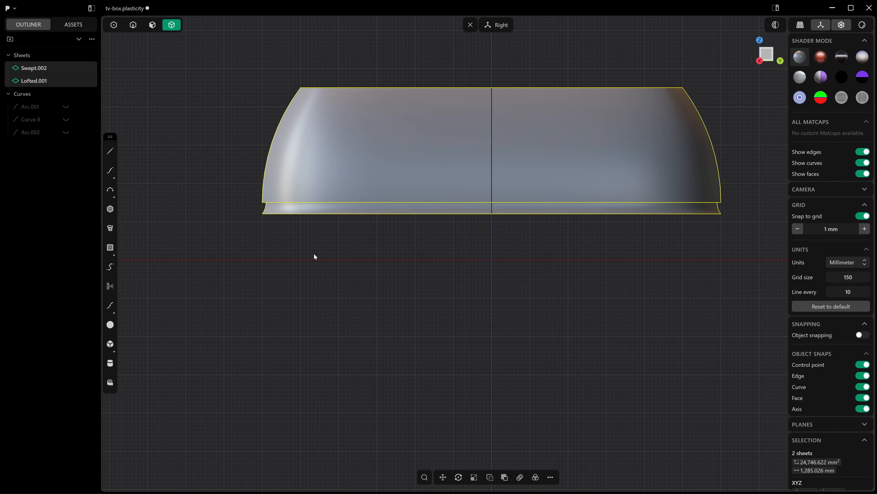
pyautogui.click(585, 264)
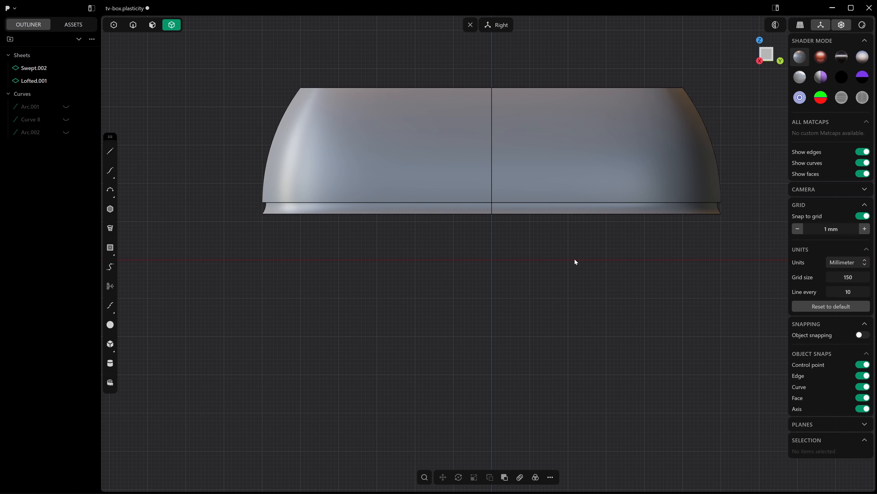
# Draw an 80 mm diameter circle centred on the origin in the XY plane, beneath the shell
pyautogui.click(110, 190)
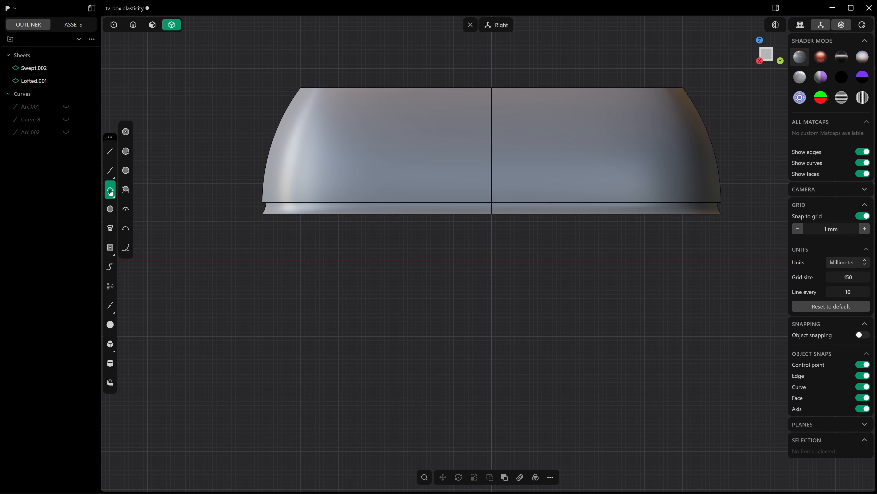
pyautogui.click(126, 132)
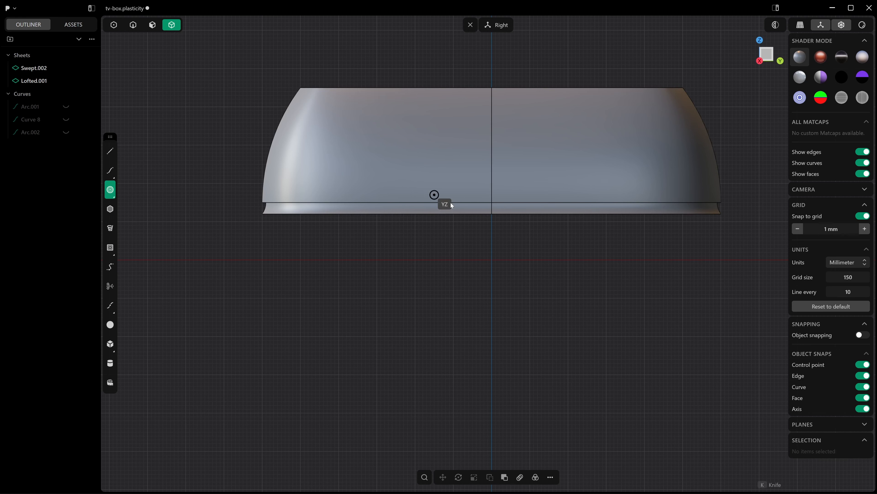
pyautogui.moveTo(445, 202); pyautogui.dragTo(480, 255, button='middle')
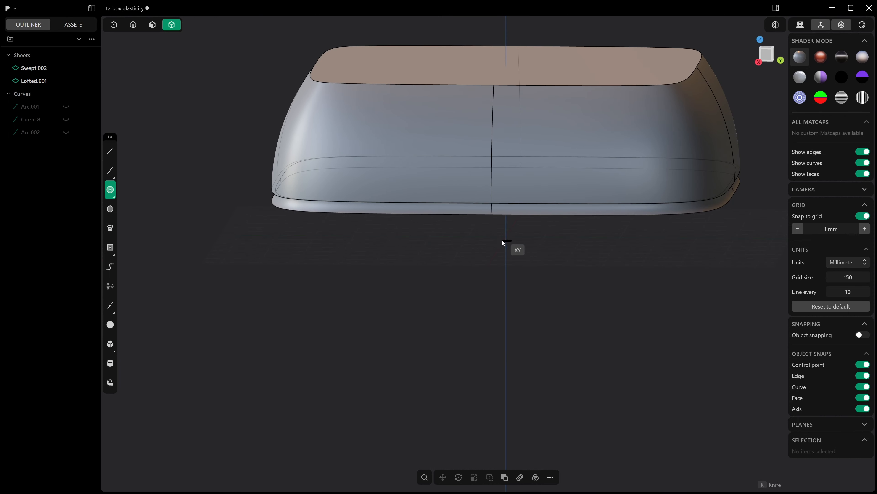
pyautogui.scroll(2, 510, 235)
pyautogui.scroll(3, 511, 235)
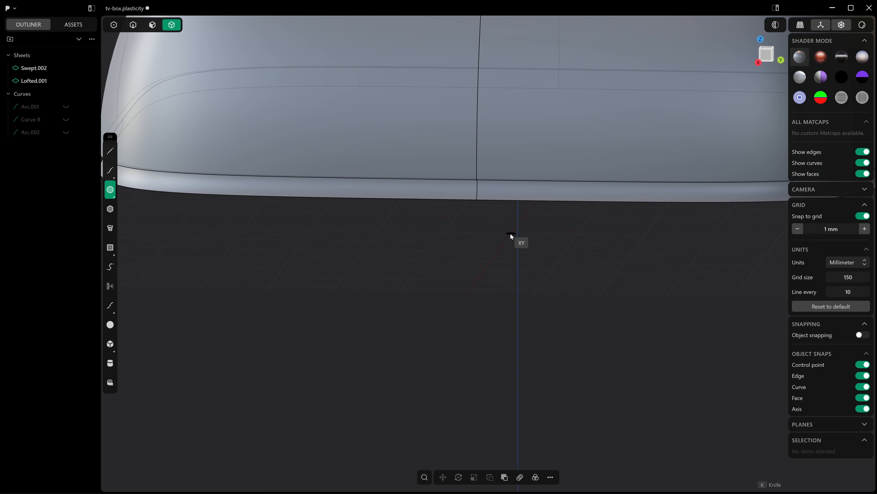
pyautogui.moveTo(530, 230); pyautogui.dragTo(456, 276, button='middle')
pyautogui.click(457, 275)
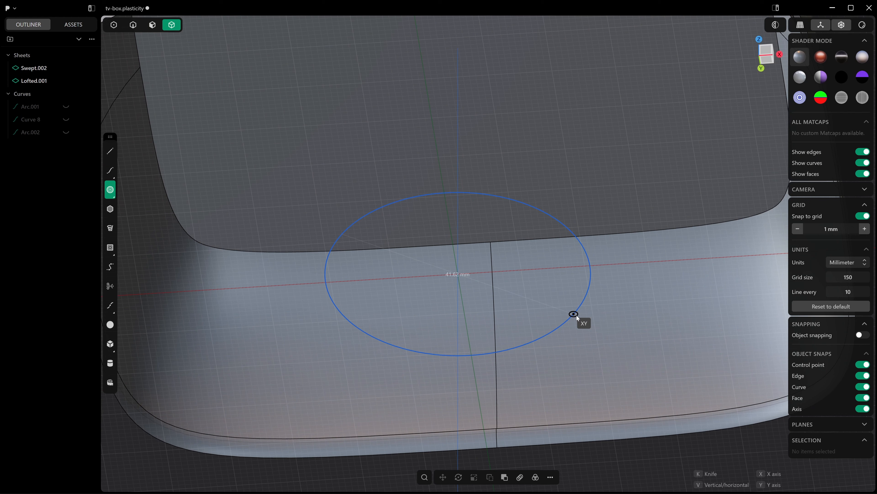
pyautogui.write('80')
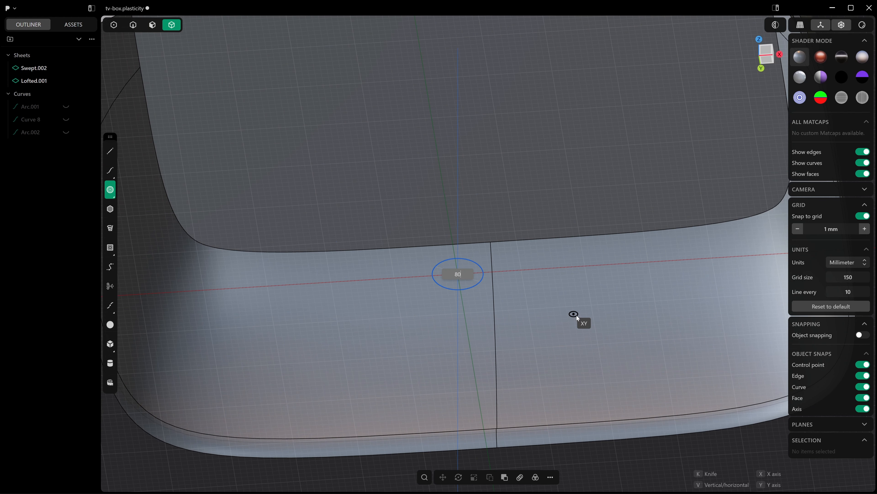
pyautogui.press('Return')
pyautogui.scroll(-5, 579, 297)
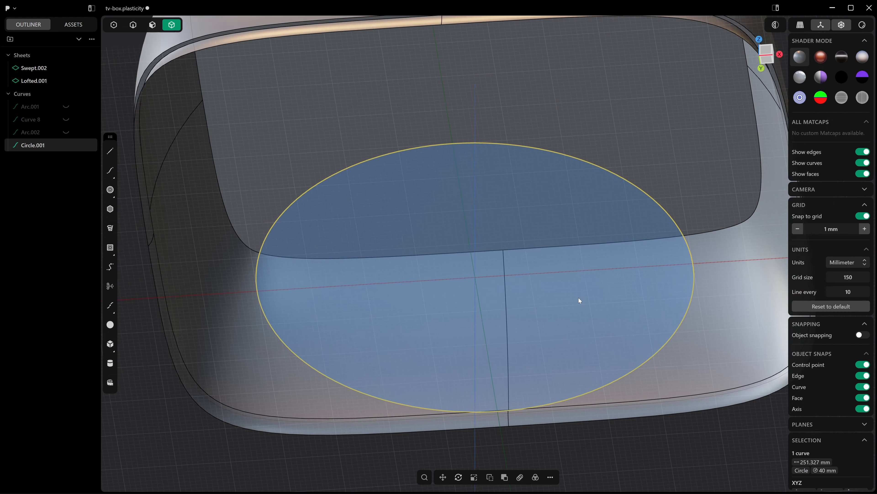
# Move the circle 2 mm up along the Z axis
pyautogui.moveTo(580, 298); pyautogui.dragTo(474, 336, button='middle')
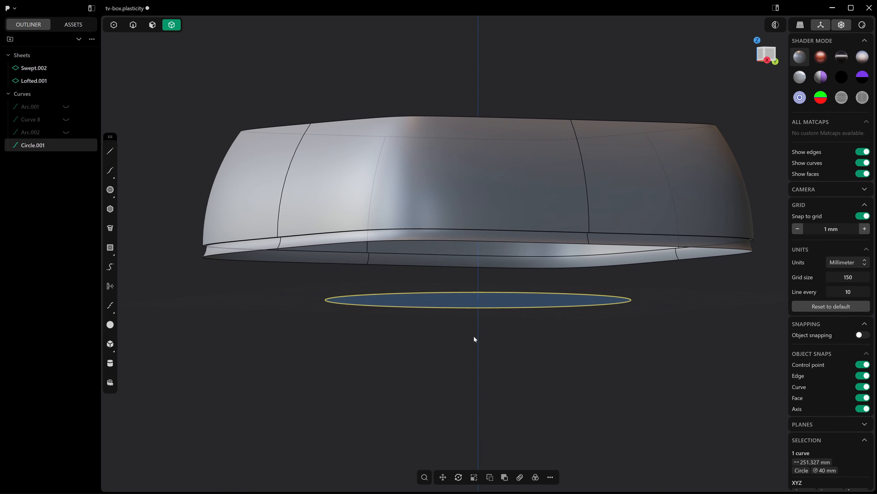
pyautogui.write('g2')
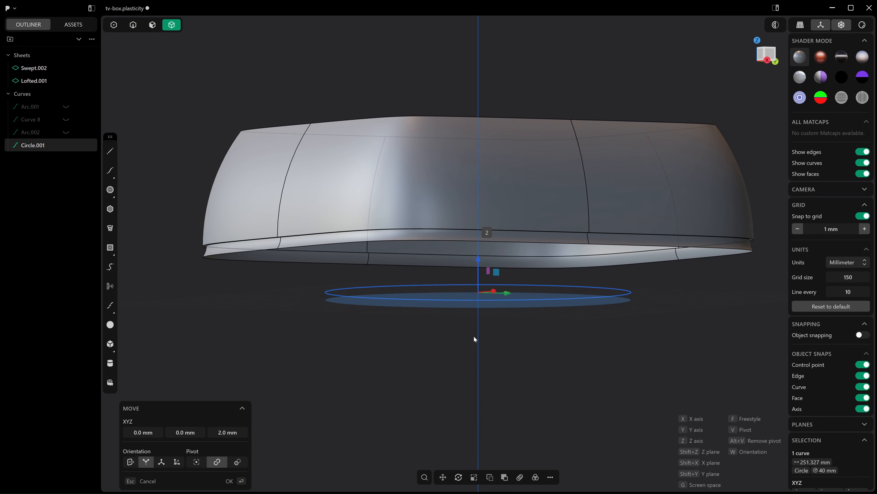
pyautogui.press('Return')
pyautogui.press('Return')
# Draw a 40 mm line from the origin along the Y axis and raise it to the circle's plane as a radius
pyautogui.moveTo(485, 323); pyautogui.dragTo(541, 264, button='middle')
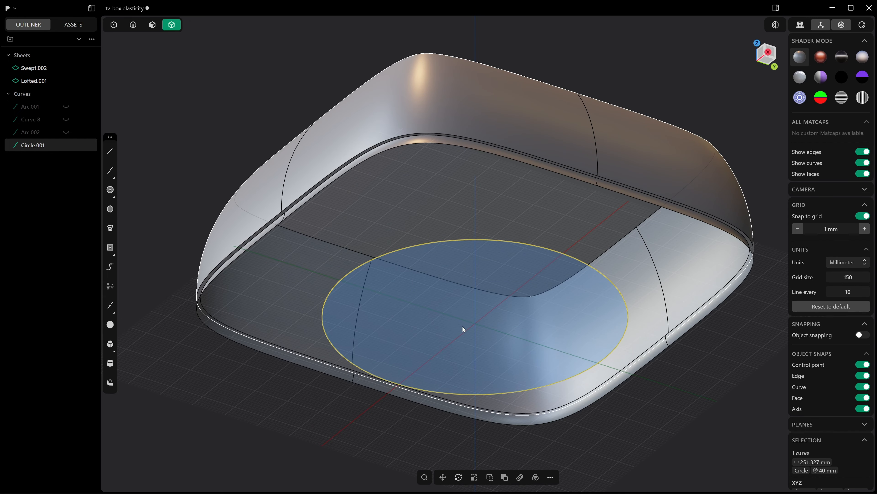
pyautogui.moveTo(582, 332); pyautogui.dragTo(607, 330, button='middle')
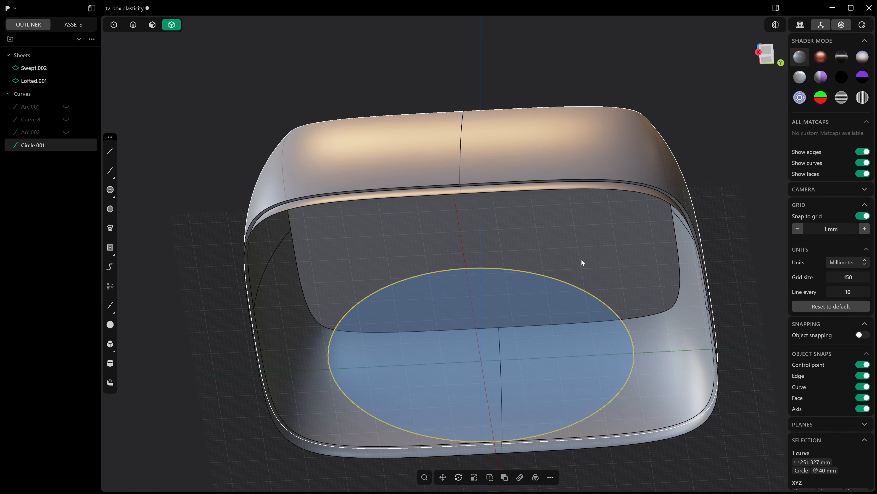
pyautogui.click(110, 151)
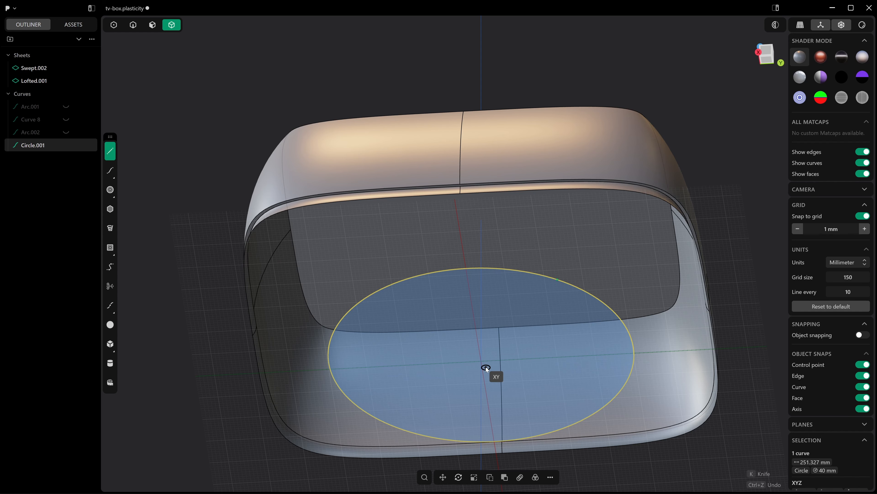
pyautogui.click(481, 361)
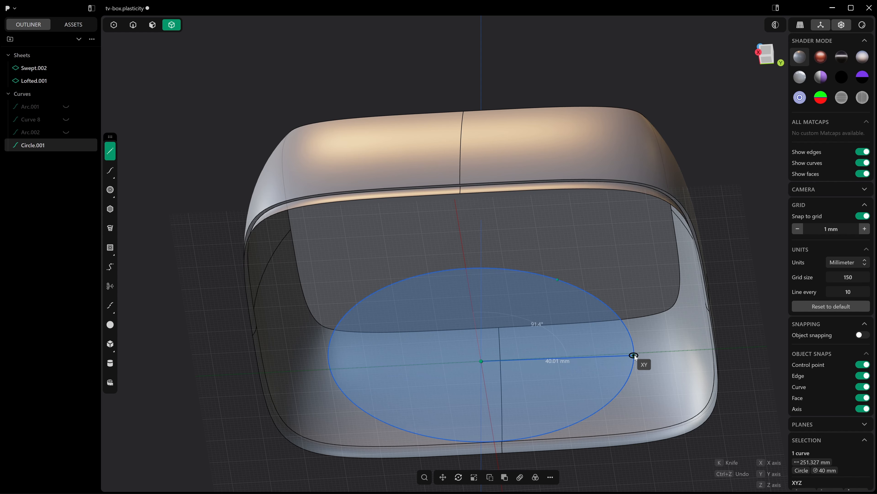
pyautogui.click(635, 353)
pyautogui.moveTo(609, 351)
pyautogui.mouseDown(button='middle')
pyautogui.moveTo(613, 400)
pyautogui.moveTo(618, 362)
pyautogui.mouseUp(button='middle')
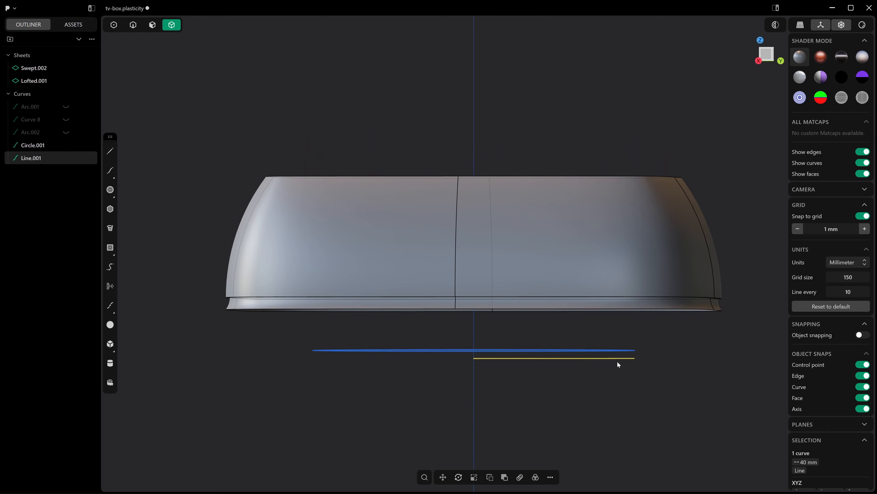
pyautogui.scroll(3, 618, 364)
pyautogui.press('g')
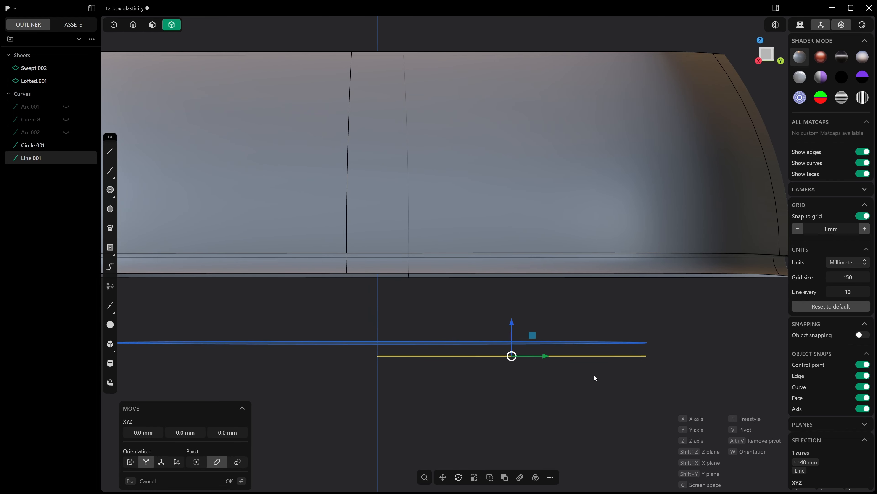
pyautogui.click(596, 363)
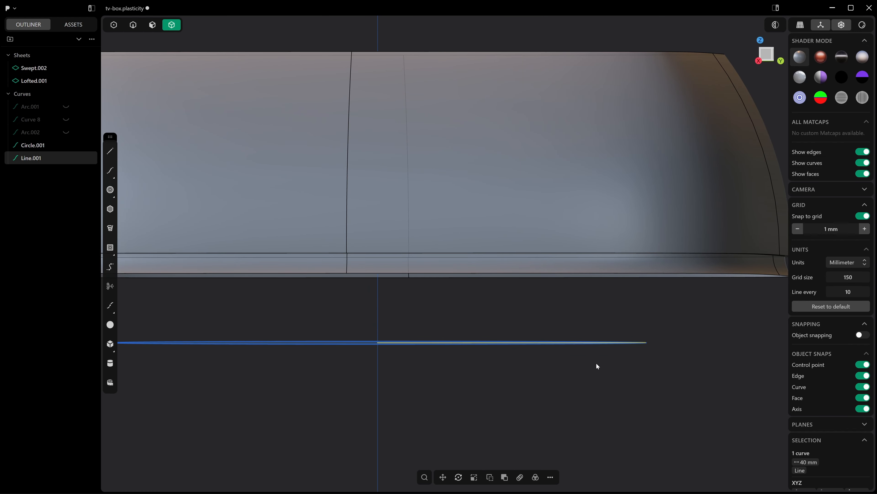
pyautogui.scroll(-1, 430, 349)
# Switch from grid snapping to object snapping and draw a second 40 mm radius line from the circle's centre along the X axis
pyautogui.click(110, 152)
pyautogui.moveTo(340, 334); pyautogui.dragTo(347, 341, button='middle')
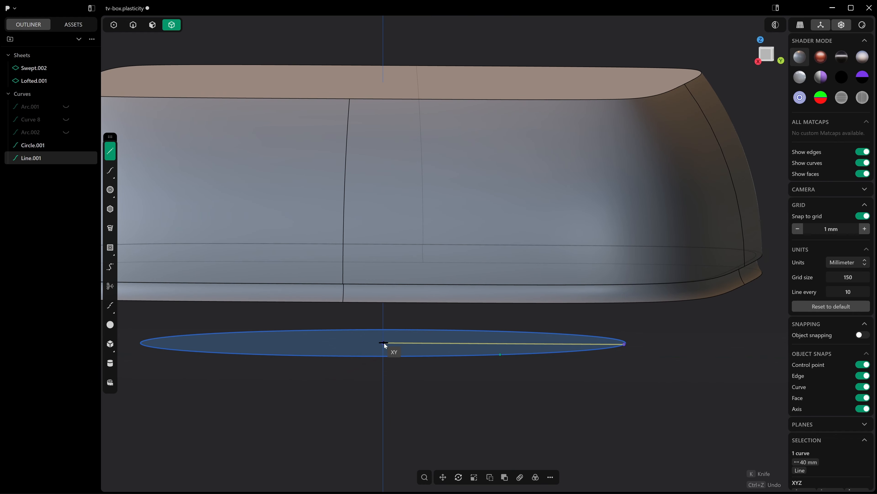
pyautogui.scroll(1, 383, 344)
pyautogui.click(862, 218)
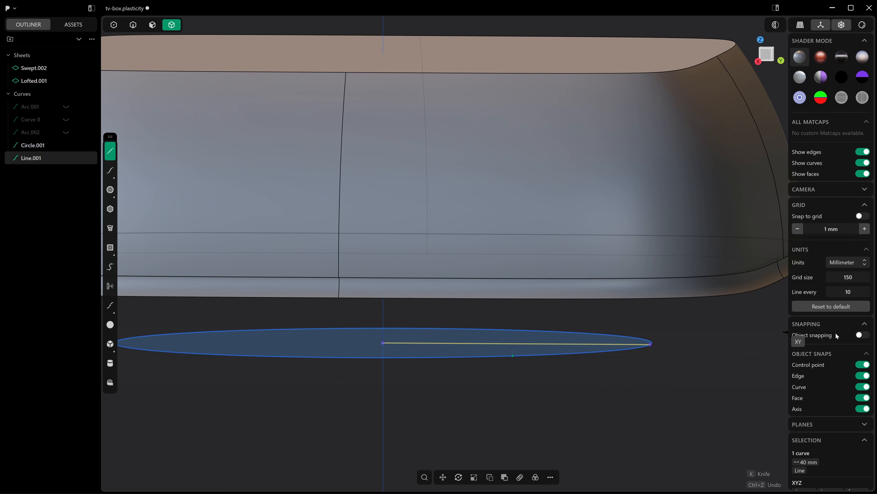
pyautogui.click(863, 334)
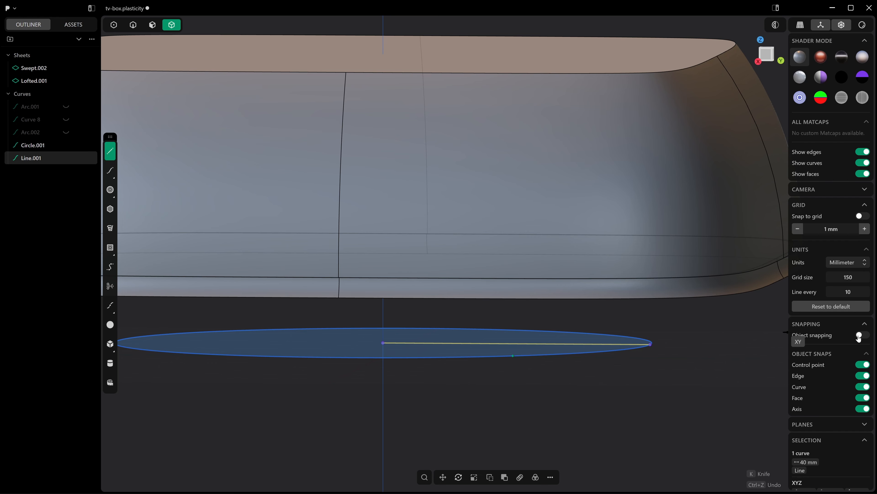
pyautogui.click(383, 346)
pyautogui.click(352, 358)
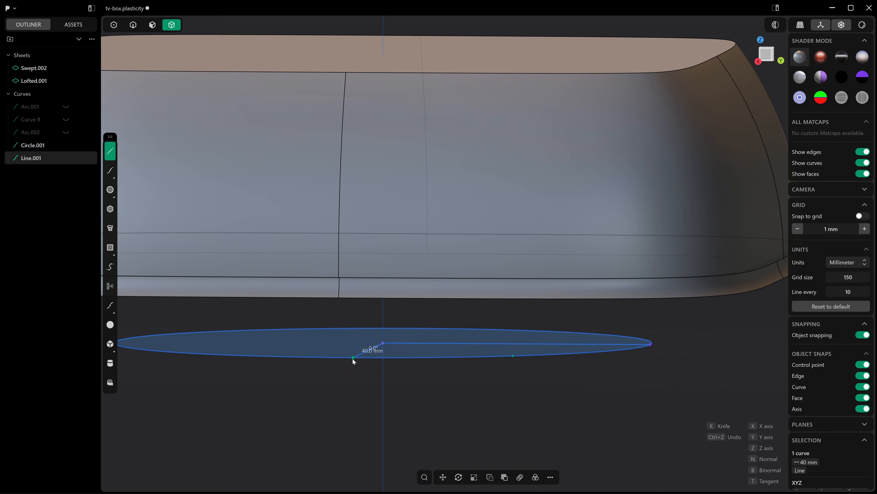
pyautogui.moveTo(352, 359); pyautogui.dragTo(370, 372, button='middle')
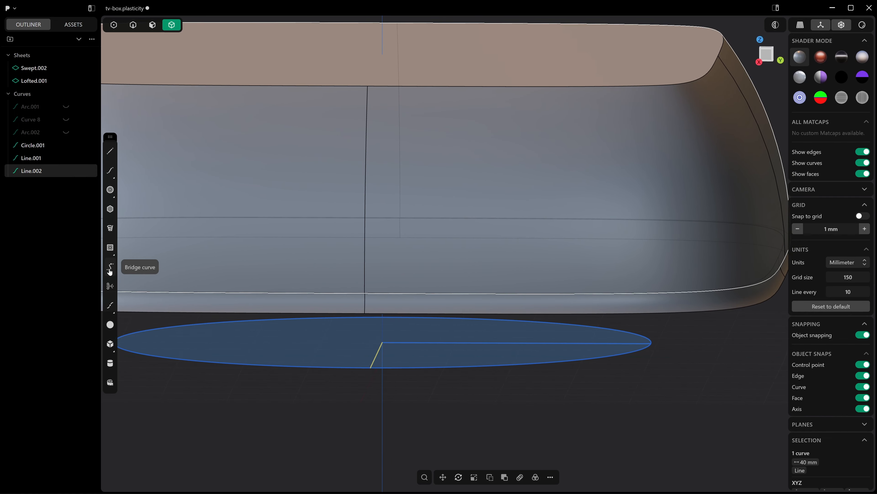
# Trim away three quarters of the circle and both radius lines, leaving only the quarter arc between them
pyautogui.click(110, 286)
pyautogui.click(241, 366)
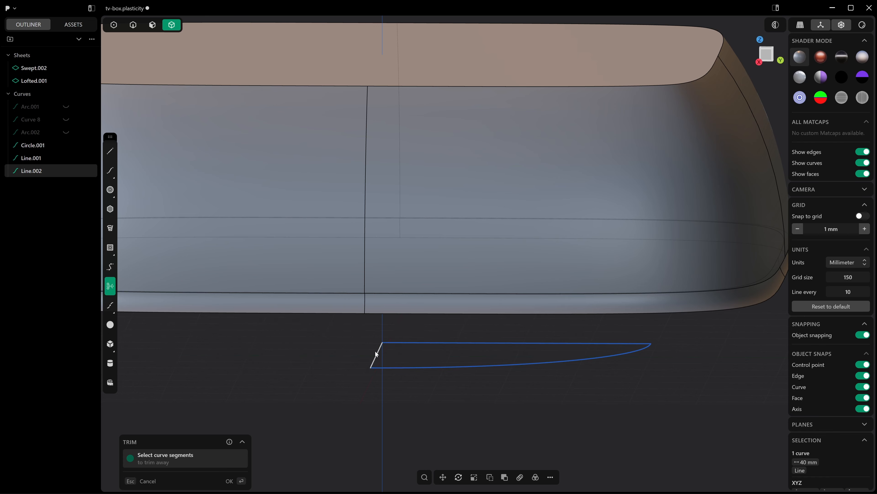
pyautogui.click(412, 350)
pyautogui.click(386, 348)
pyautogui.scroll(-1, 385, 350)
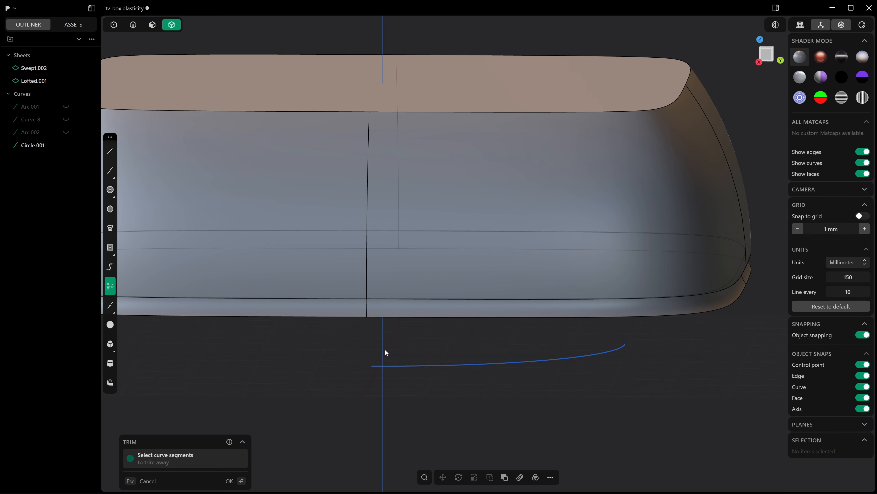
pyautogui.press('2')
pyautogui.press('Escape')
pyautogui.press('y')
pyautogui.press('Escape')
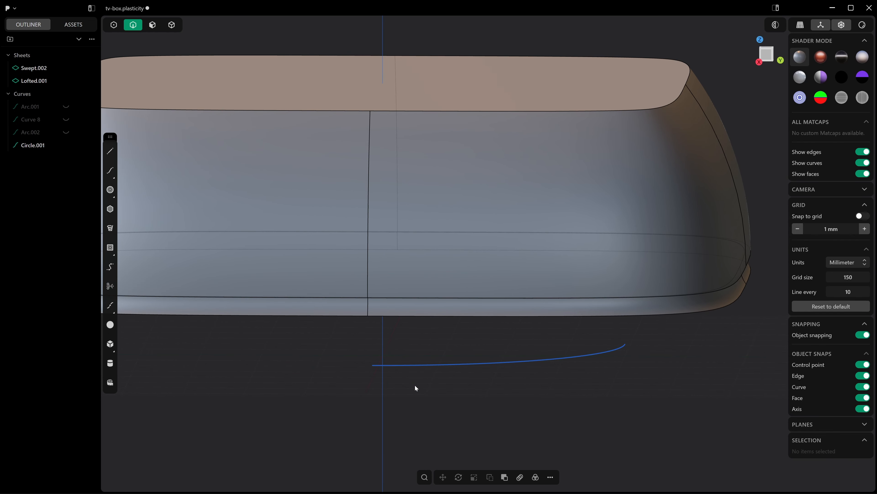
# Try lofting between the quarter arc and the shell's matching lower rim edge, comparing G0, G1 and G2 continuity at the rim
pyautogui.click(427, 367)
pyautogui.moveTo(437, 398); pyautogui.dragTo(441, 311, button='middle')
pyautogui.keyDown('shift'); pyautogui.click(431, 182); pyautogui.keyUp('shift')
pyautogui.scroll(-5, 436, 201)
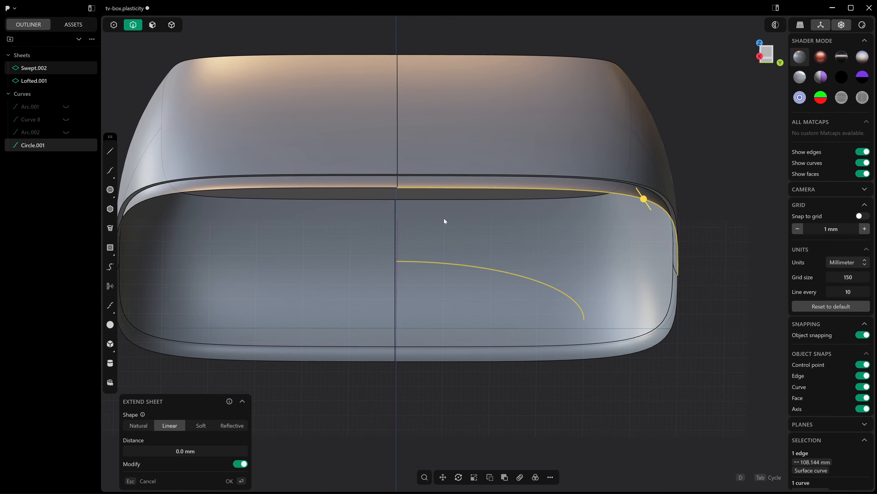
pyautogui.moveTo(444, 218); pyautogui.dragTo(438, 256, button='middle')
pyautogui.press('l')
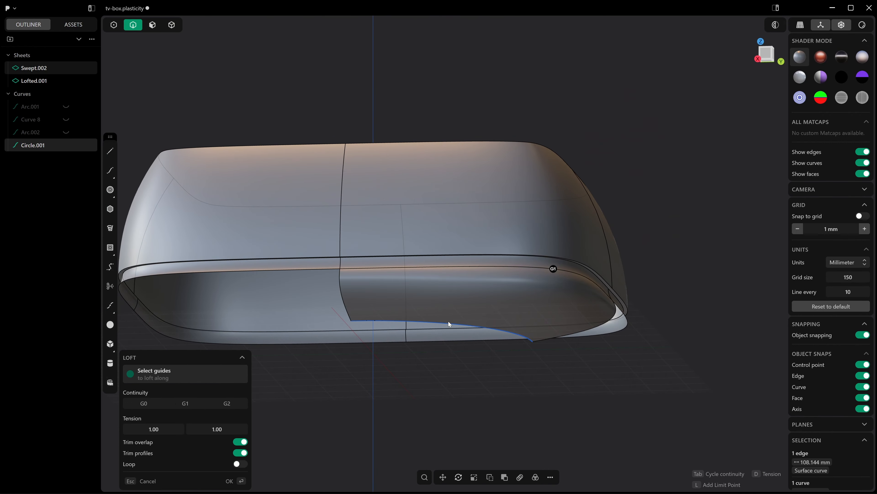
pyautogui.moveTo(445, 346); pyautogui.dragTo(486, 357, button='middle')
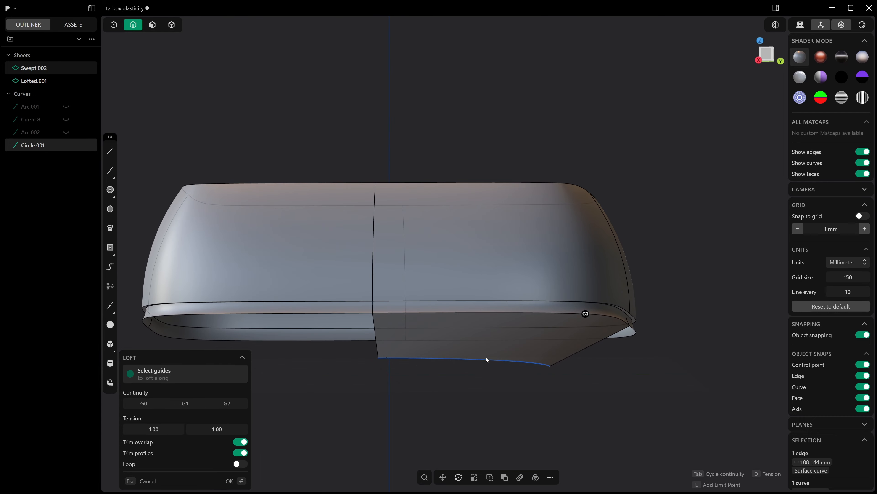
pyautogui.click(765, 56)
pyautogui.scroll(4, 610, 333)
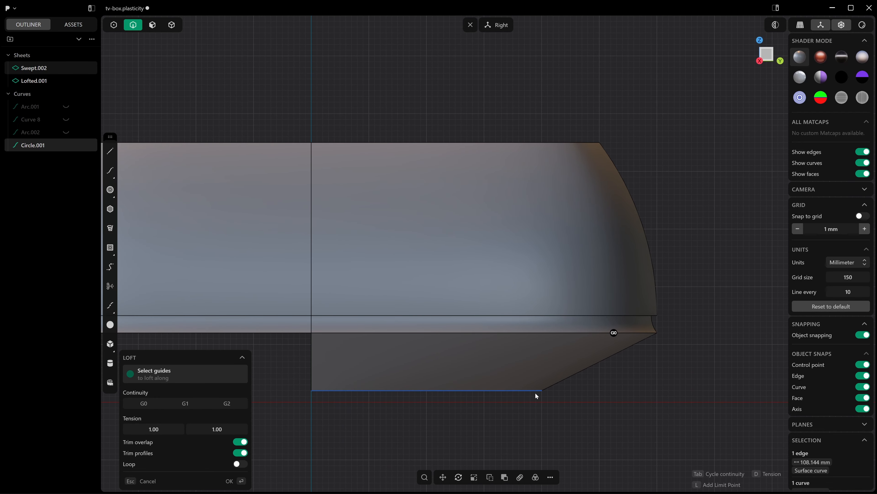
pyautogui.press('Tab')
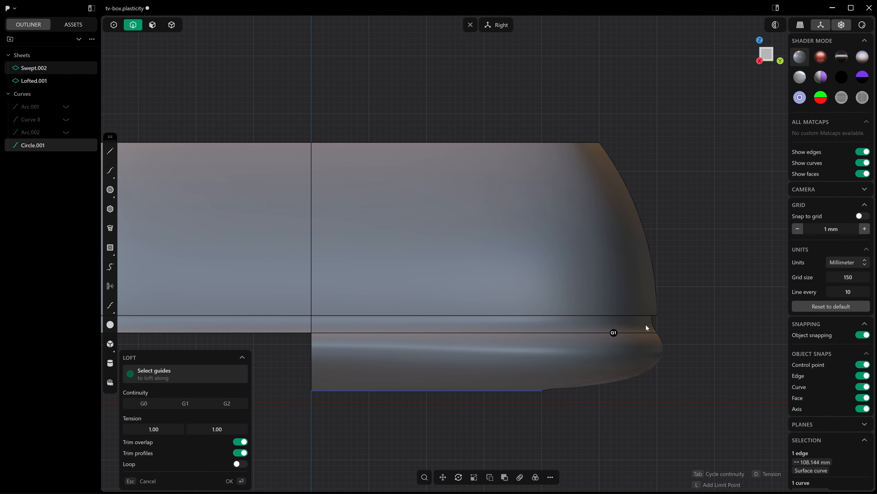
pyautogui.click(223, 403)
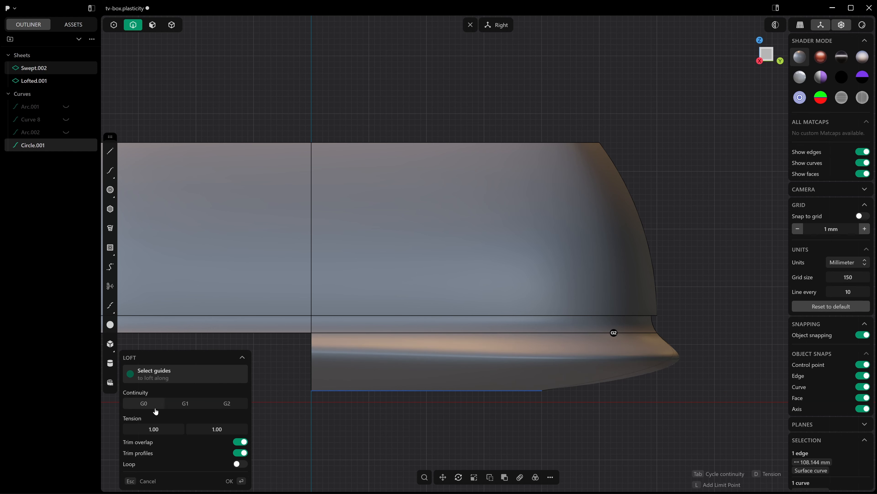
pyautogui.click(153, 407)
pyautogui.press('Escape')
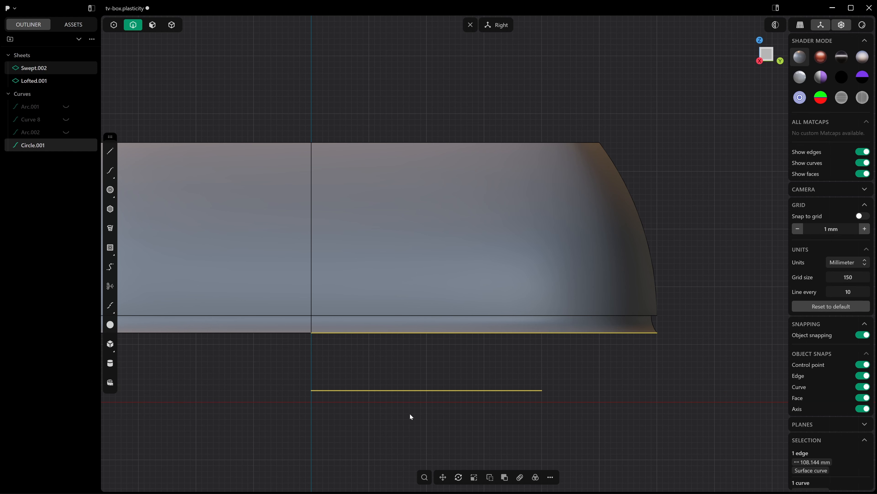
pyautogui.scroll(3, 558, 397)
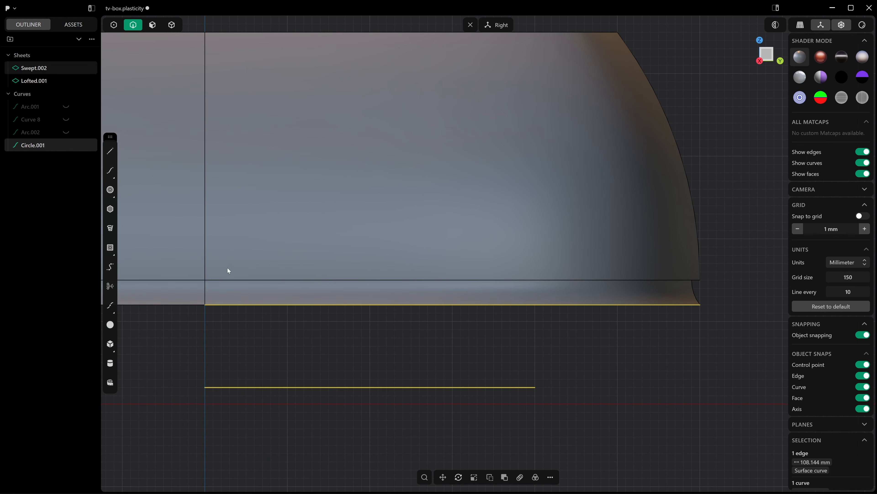
pyautogui.click(109, 169)
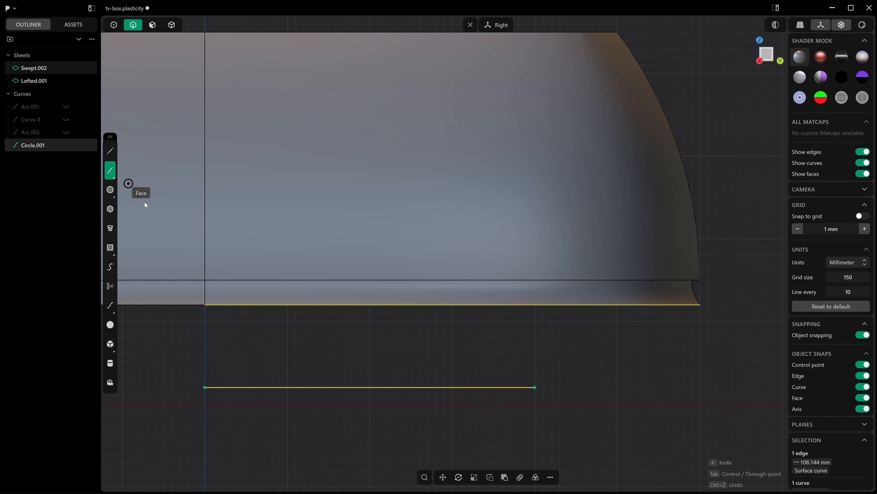
pyautogui.click(535, 387)
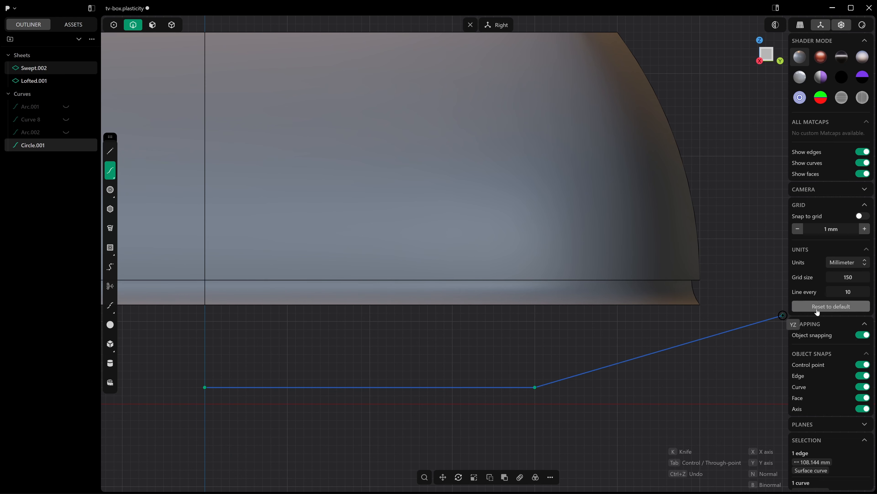
pyautogui.press('Escape')
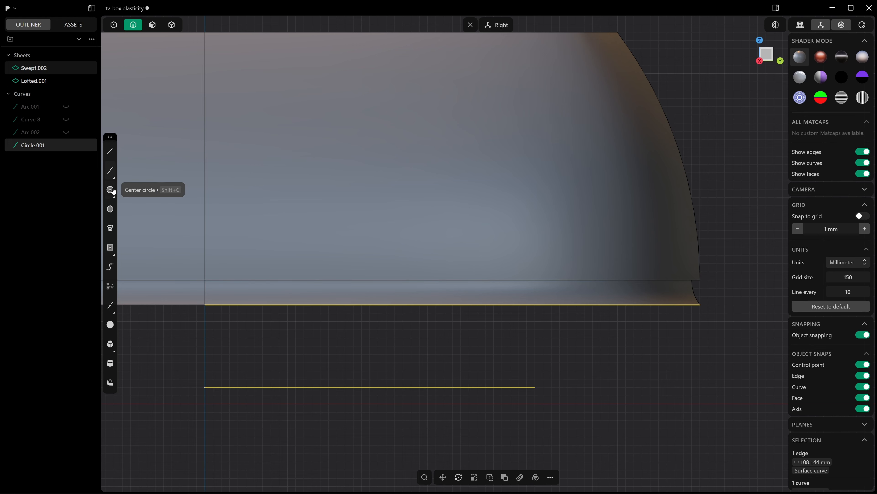
# Draw an arc with a 45 mm radius from the quarter circle's end up to the shell's lower rim corner in the side view
pyautogui.click(110, 190)
pyautogui.click(126, 228)
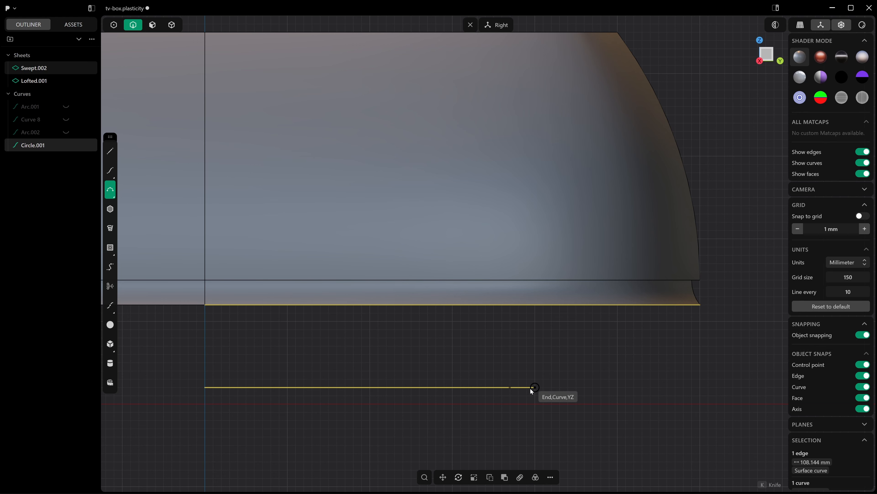
pyautogui.click(700, 305)
pyautogui.scroll(-3, 646, 344)
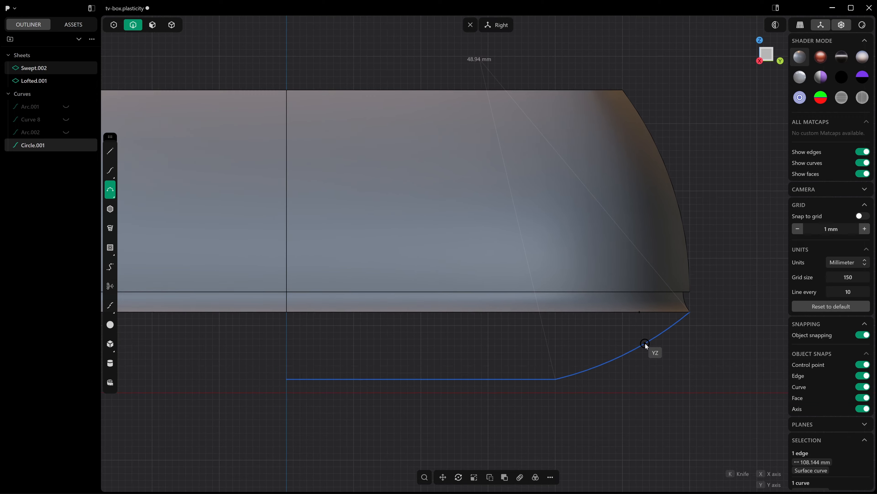
pyautogui.press('Tab')
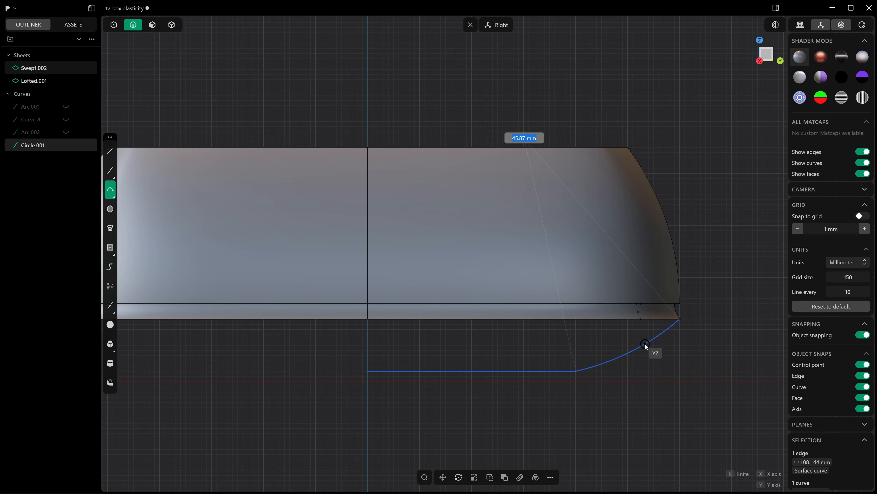
pyautogui.write('45')
pyautogui.press('Return')
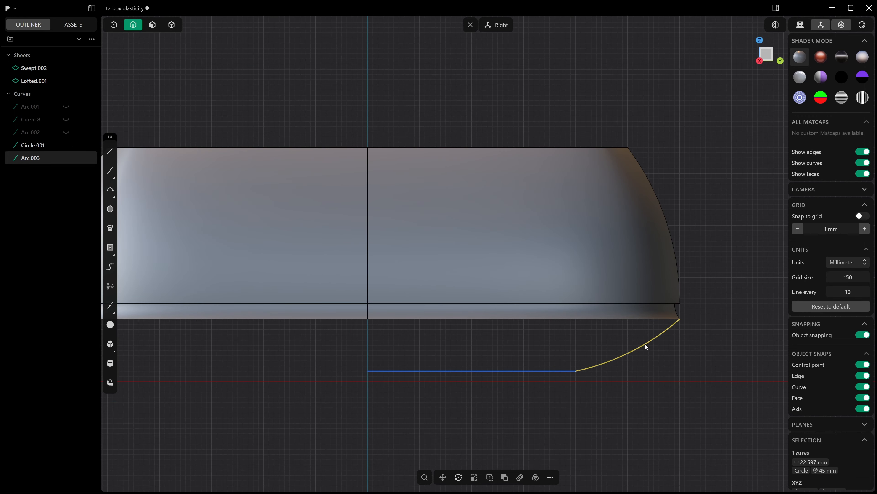
# Duplicate the 45 mm arc and move the copy from its lower end to the quarter circle's opposite end
pyautogui.moveTo(645, 344); pyautogui.dragTo(601, 386, button='middle')
pyautogui.hotkey('ctrl', 'd')
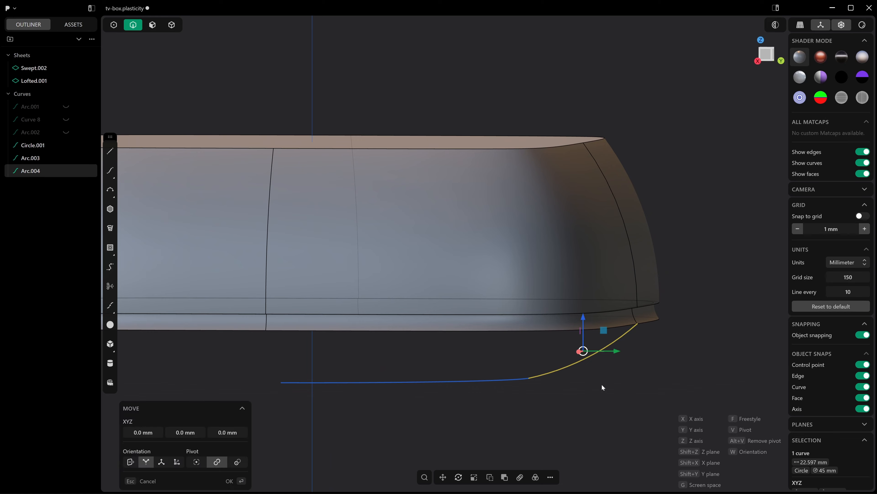
pyautogui.press('f')
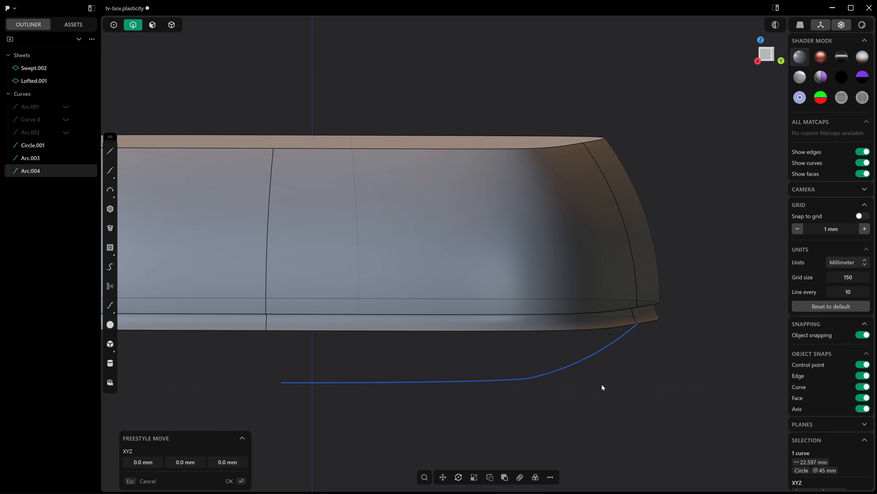
pyautogui.click(532, 379)
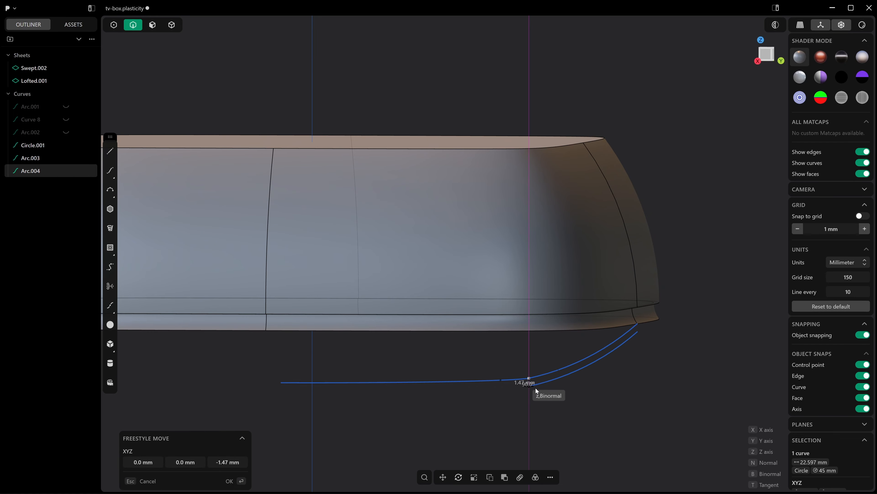
pyautogui.click(284, 385)
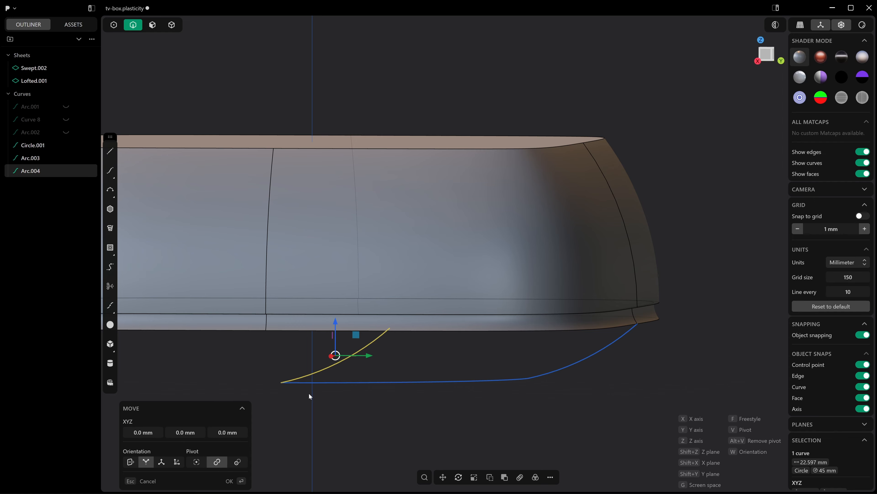
pyautogui.press('Return')
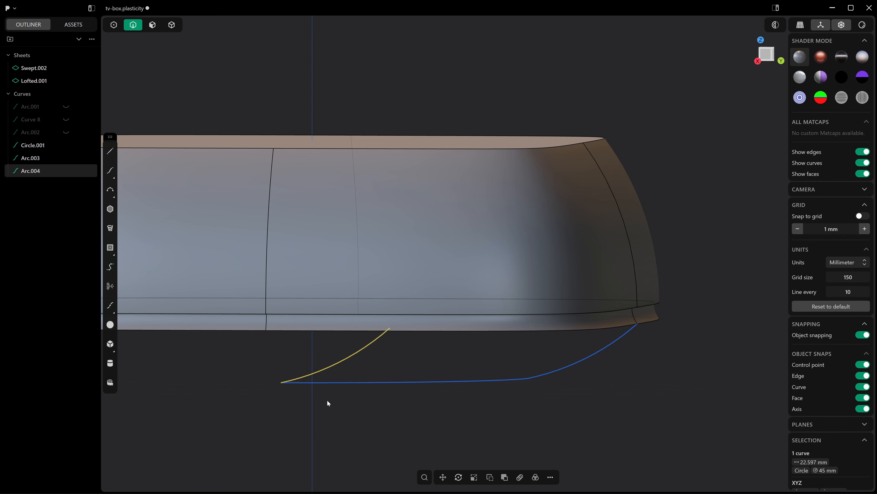
# Rotate the copied arc a quarter turn about the vertical axis, pivoting on its end at the quarter circle
pyautogui.moveTo(327, 401); pyautogui.dragTo(424, 370, button='middle')
pyautogui.press('r')
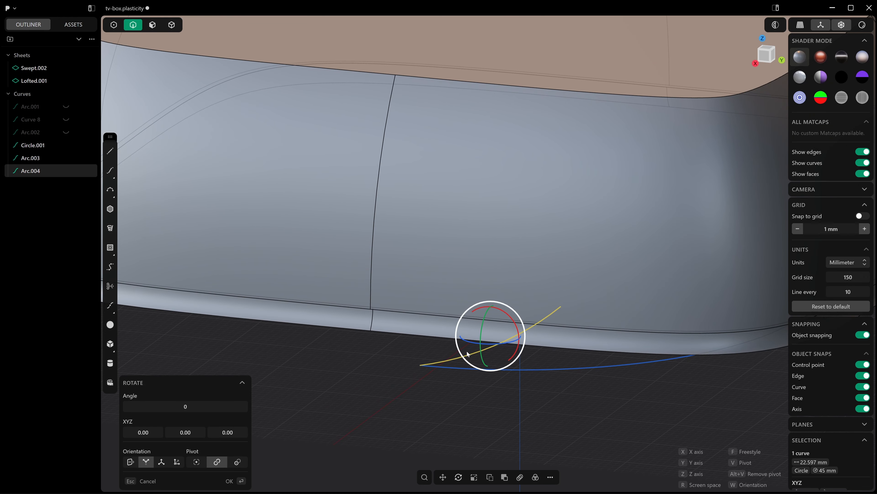
pyautogui.press('v')
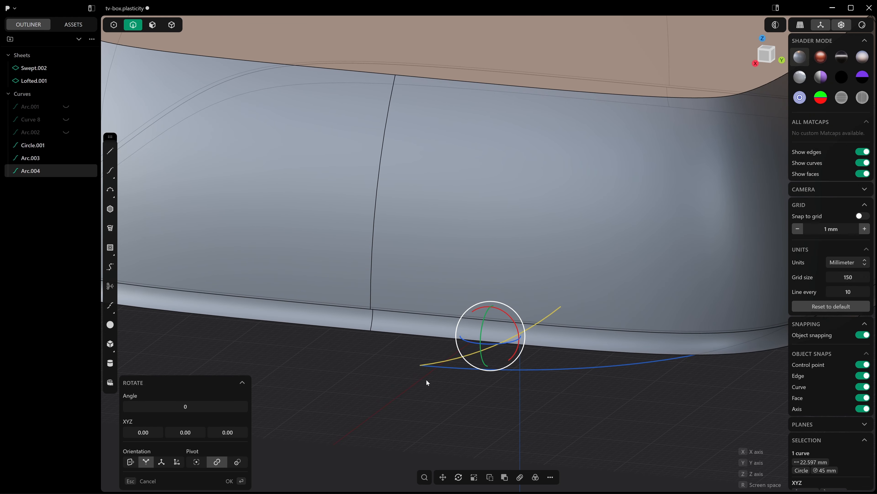
pyautogui.click(421, 368)
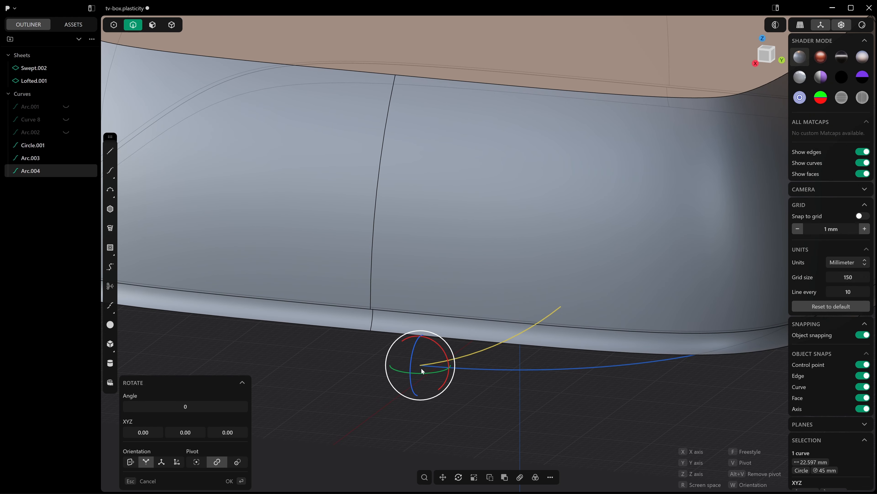
pyautogui.press('z')
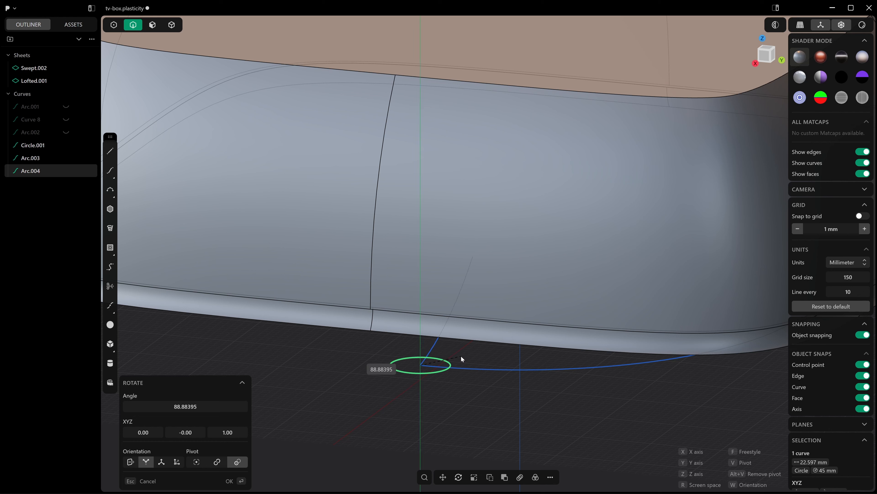
pyautogui.click(461, 355)
pyautogui.click(196, 408)
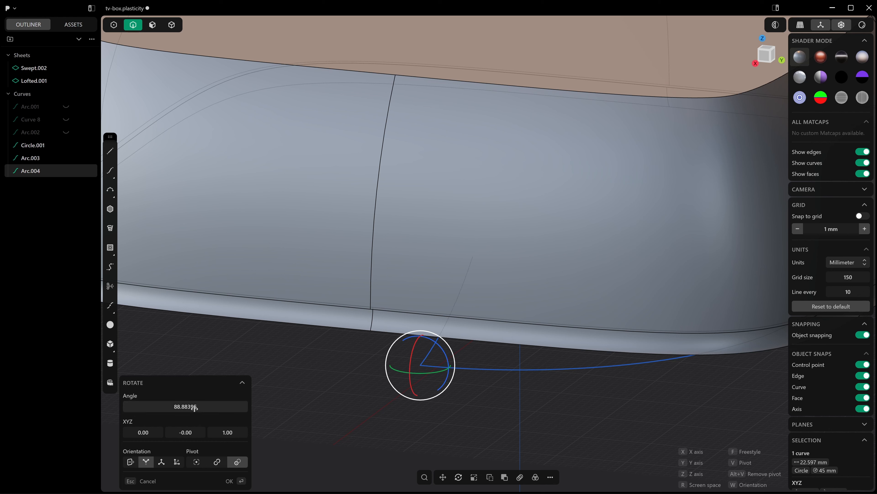
pyautogui.press('Return')
pyautogui.press('Return')
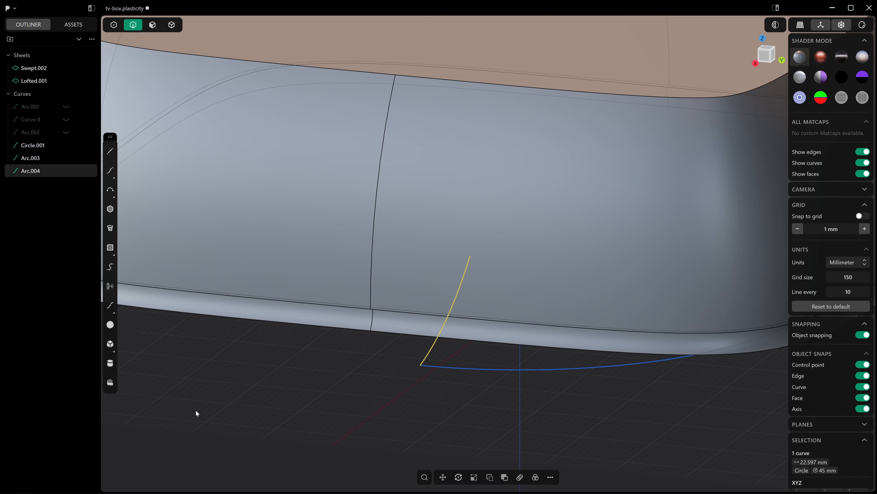
# Rotate the copied arc 180 degrees about the vertical axis so it reaches the shell's lower rim
pyautogui.moveTo(378, 413); pyautogui.dragTo(367, 401, button='middle')
pyautogui.press('r')
pyautogui.press('z')
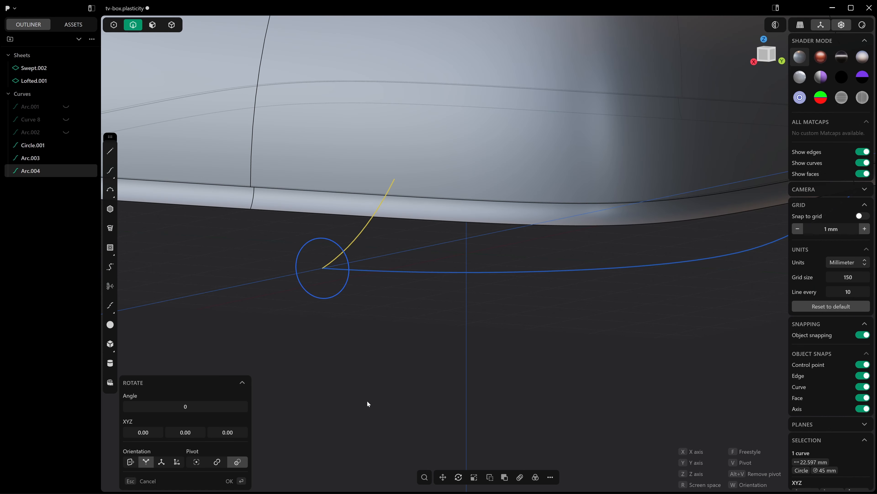
pyautogui.press('y')
pyautogui.write('180')
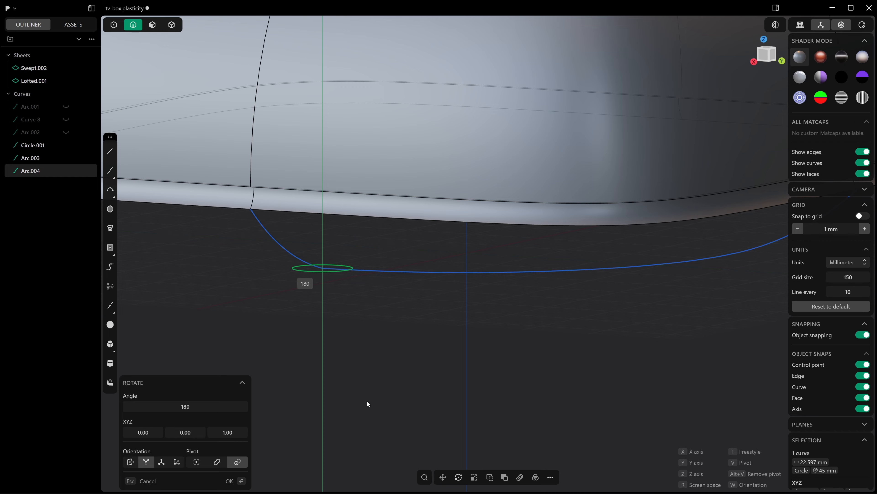
pyautogui.press('Return')
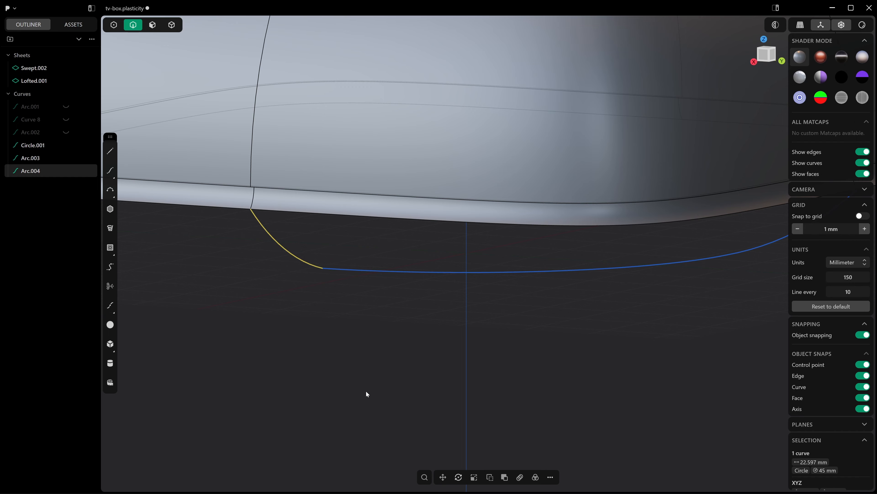
# Loft the lower rim edge to the quarter circle with G0 continuity, using the two 45 mm arcs as guides
pyautogui.moveTo(367, 391); pyautogui.dragTo(363, 347, button='middle')
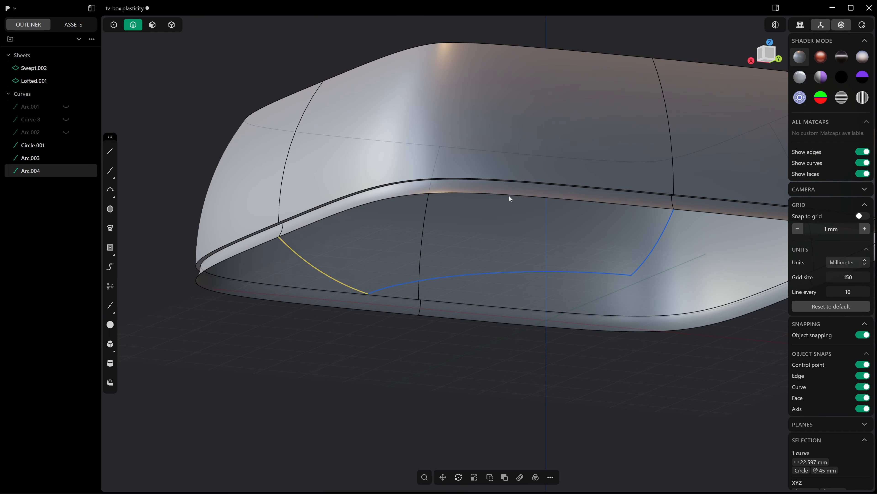
pyautogui.click(509, 196)
pyautogui.keyDown('shift'); pyautogui.click(511, 267); pyautogui.keyUp('shift')
pyautogui.press('l')
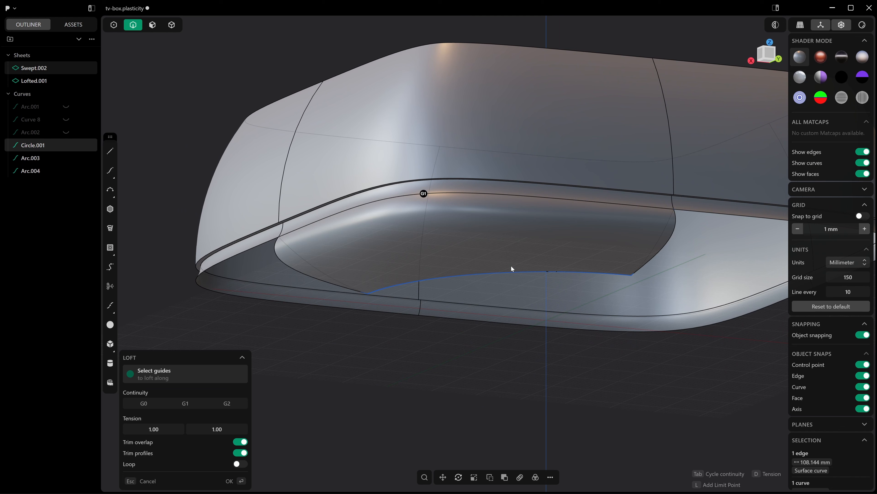
pyautogui.click(423, 193)
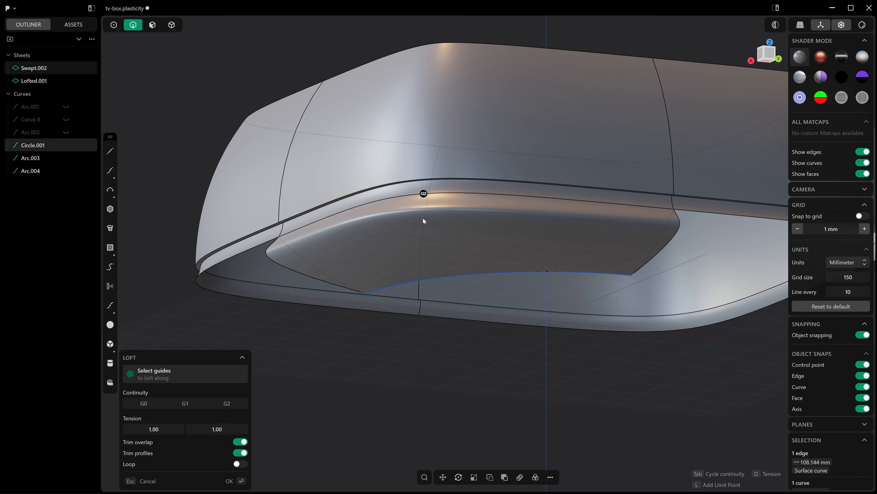
pyautogui.click(424, 193)
pyautogui.click(650, 252)
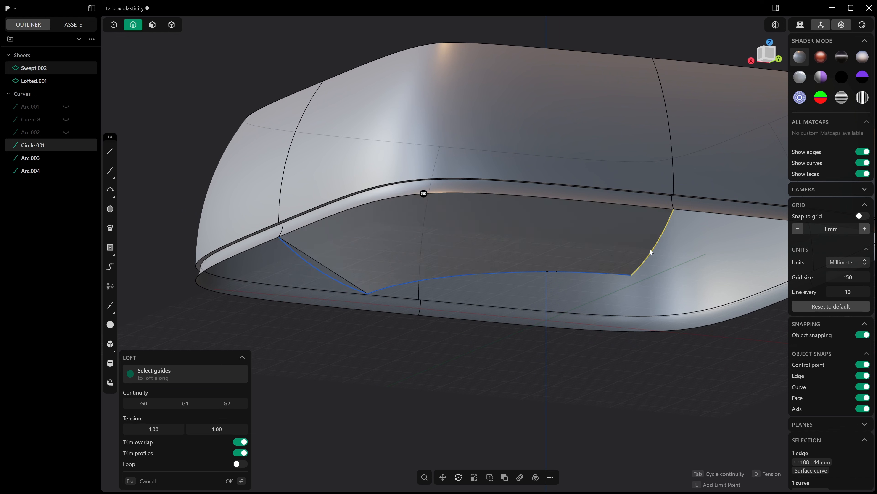
pyautogui.click(339, 282)
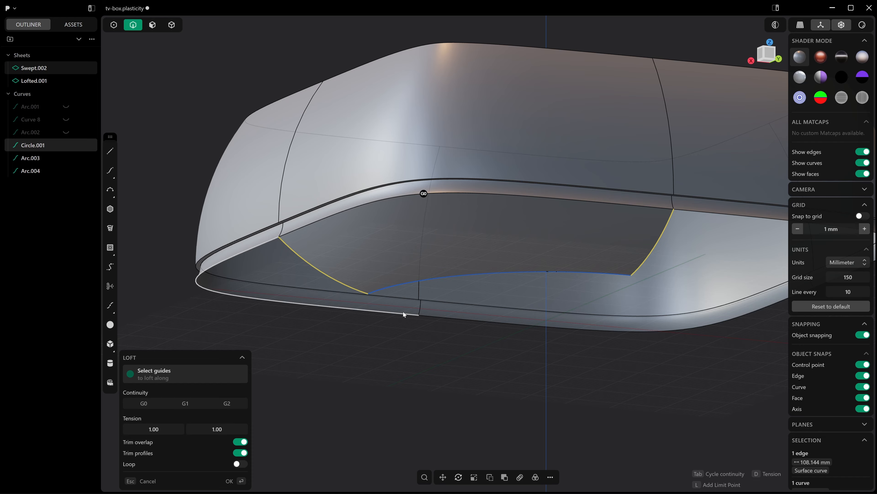
pyautogui.press('Return')
# Mirror the lofted quarter sheet along the Y axis and join it with its mirrored copy
pyautogui.moveTo(412, 323); pyautogui.dragTo(486, 341, button='middle')
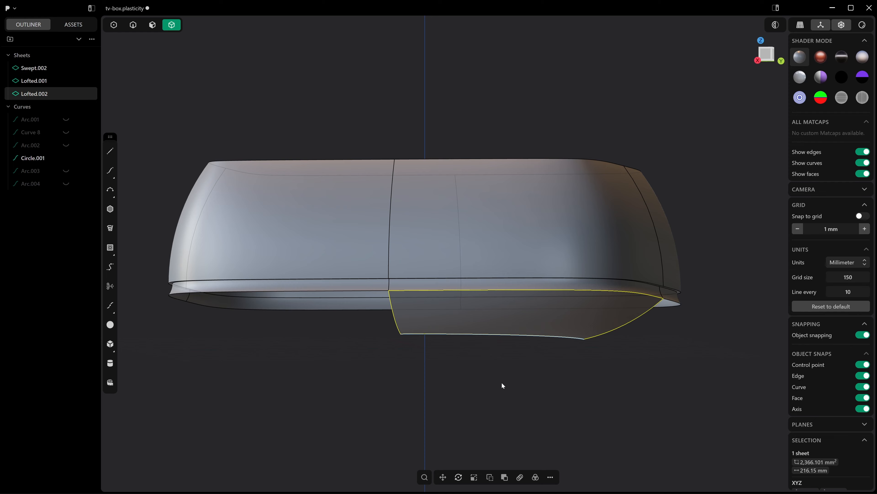
pyautogui.hotkey('alt', 'x')
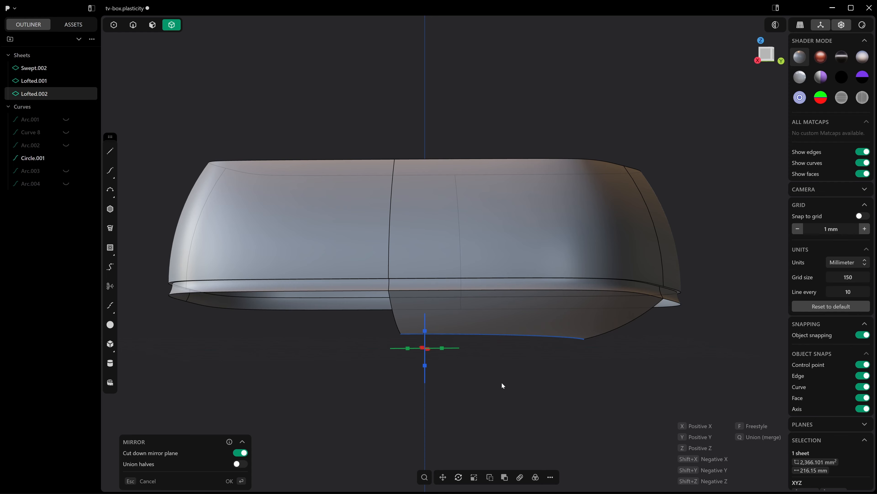
pyautogui.press('Return')
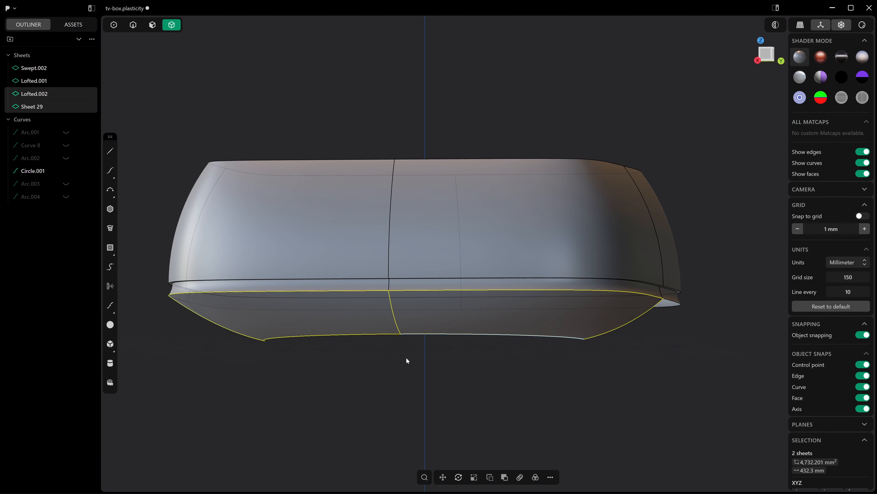
pyautogui.press('j')
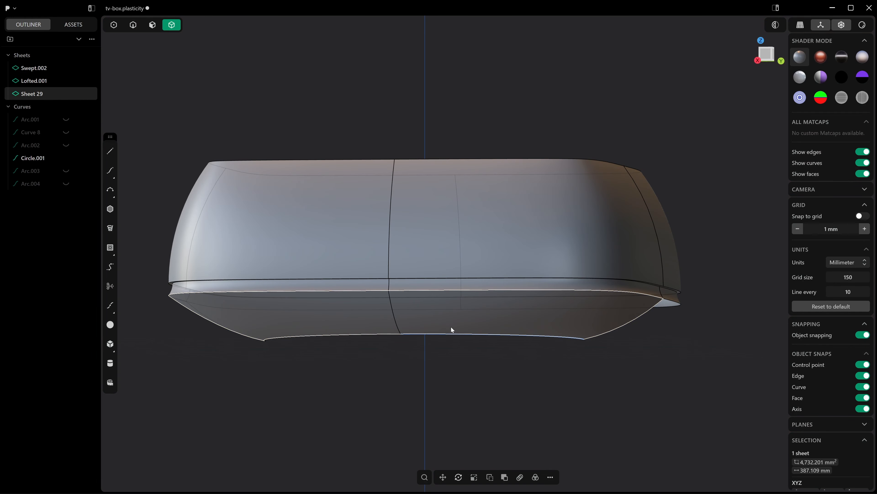
# Mirror the joined half sheet along the X axis to complete the underside around the circular opening
pyautogui.hotkey('alt', 'x')
pyautogui.moveTo(445, 361); pyautogui.dragTo(371, 299, button='middle')
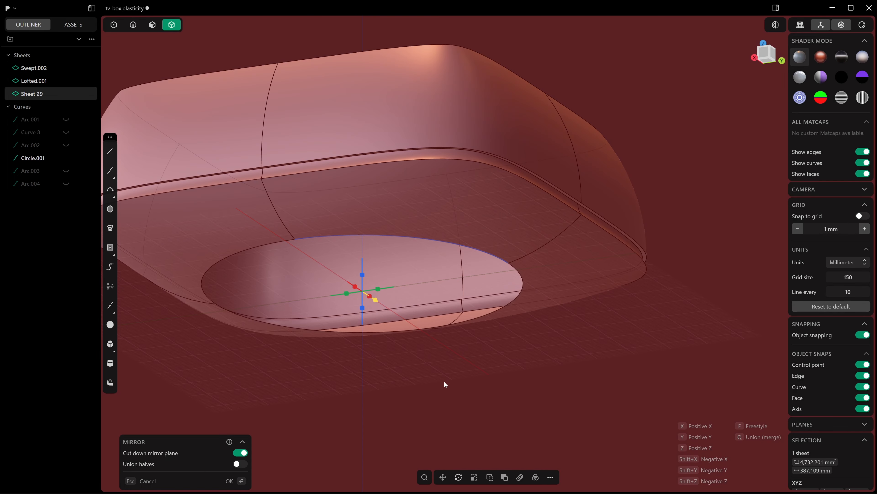
pyautogui.press('Return')
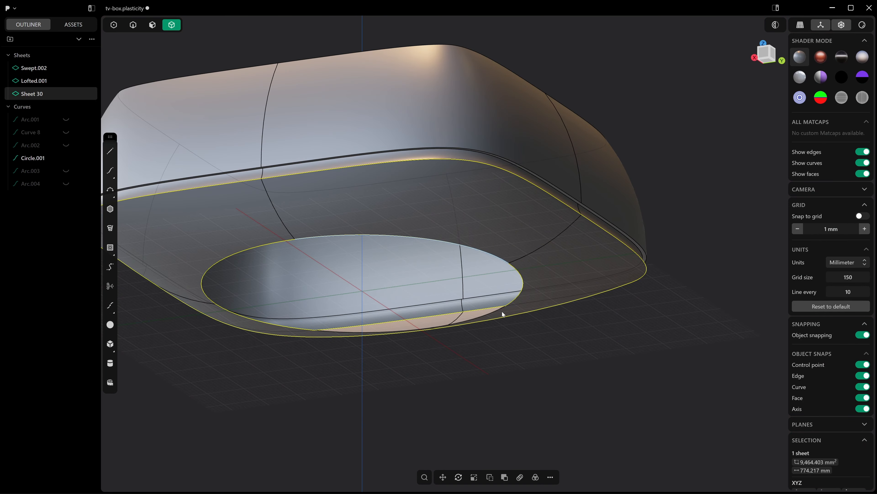
# Switch to edge selection and hide the quarter circle curve Circle.001
pyautogui.scroll(-4, 514, 315)
pyautogui.click(516, 340)
pyautogui.moveTo(515, 340)
pyautogui.mouseDown(button='middle')
pyautogui.moveTo(520, 349)
pyautogui.moveTo(508, 332)
pyautogui.mouseUp(button='middle')
pyautogui.press('2')
pyautogui.click(485, 294)
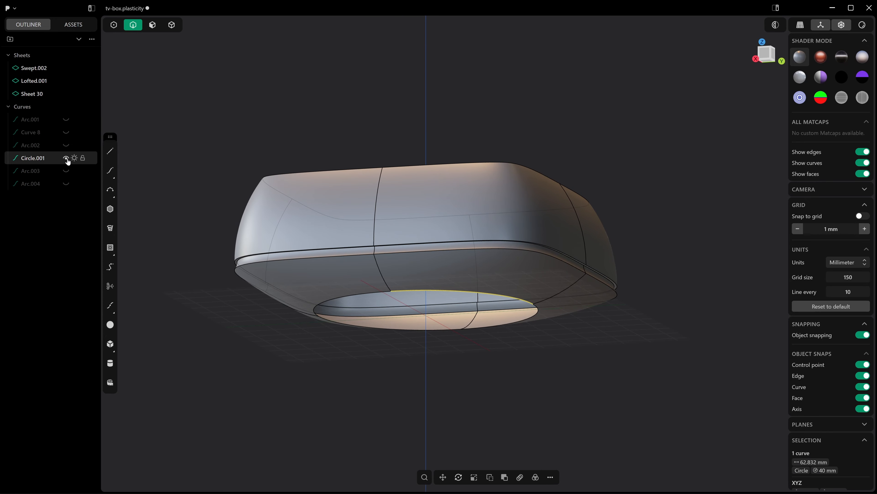
pyautogui.click(66, 159)
# Patch the circular opening in the underside from its four rim edges, using G0 continuity and multiple faces
pyautogui.moveTo(374, 346); pyautogui.dragTo(385, 361, button='middle')
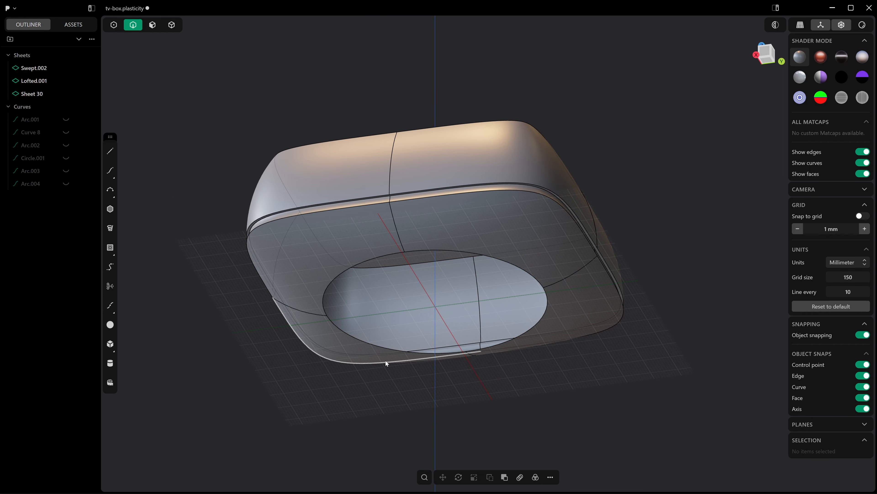
pyautogui.click(386, 348)
pyautogui.keyDown('shift'); pyautogui.click(479, 349); pyautogui.keyUp('shift')
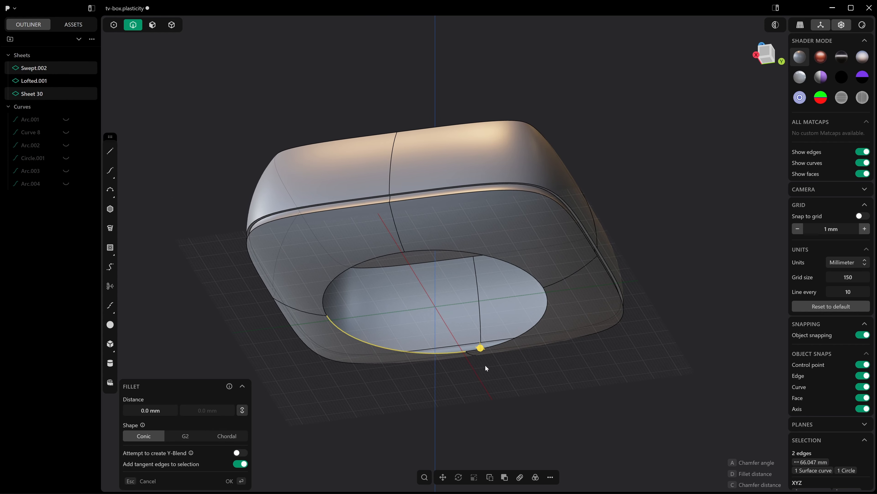
pyautogui.click(494, 346)
pyautogui.keyDown('shift'); pyautogui.click(453, 352); pyautogui.keyUp('shift')
pyautogui.keyDown('shift'); pyautogui.click(339, 277); pyautogui.keyUp('shift')
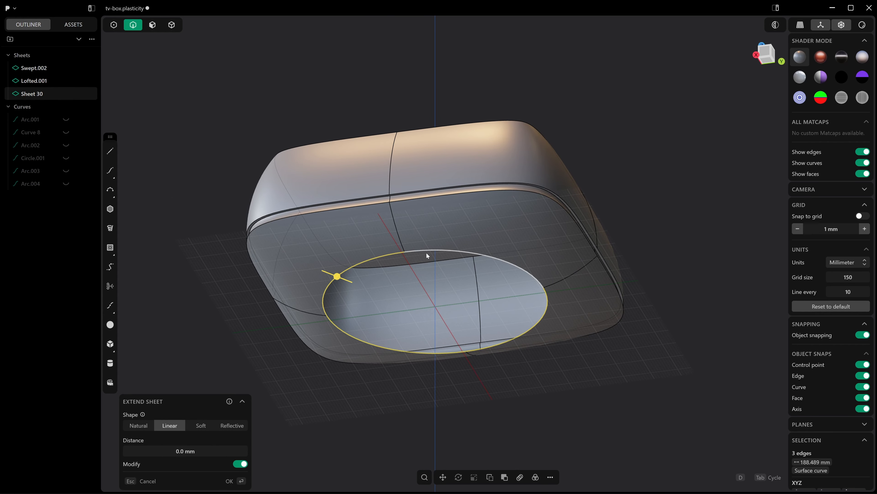
pyautogui.keyDown('shift'); pyautogui.click(428, 256); pyautogui.keyUp('shift')
pyautogui.moveTo(482, 370); pyautogui.dragTo(499, 377, button='middle')
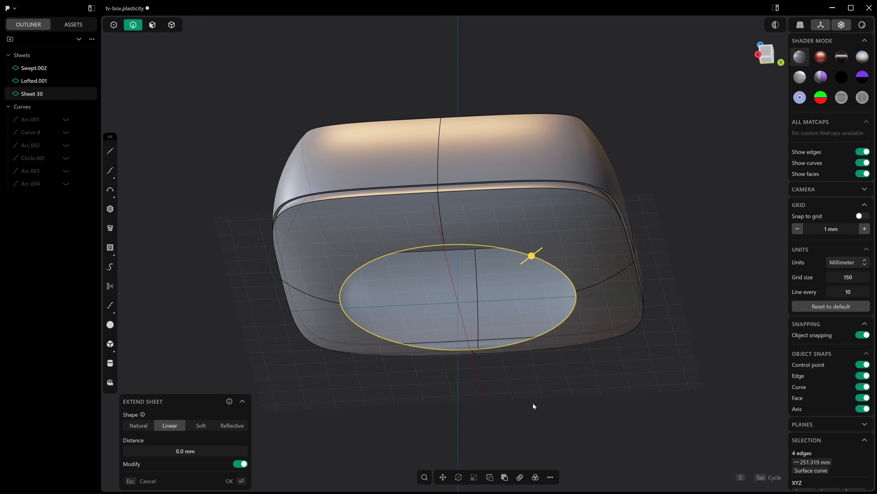
pyautogui.press('Escape')
pyautogui.write('f')
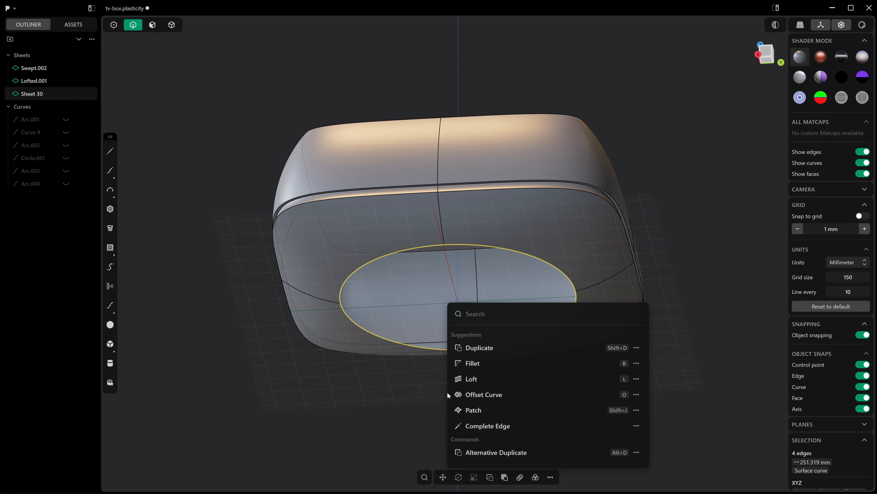
pyautogui.write('patch')
pyautogui.press('Return')
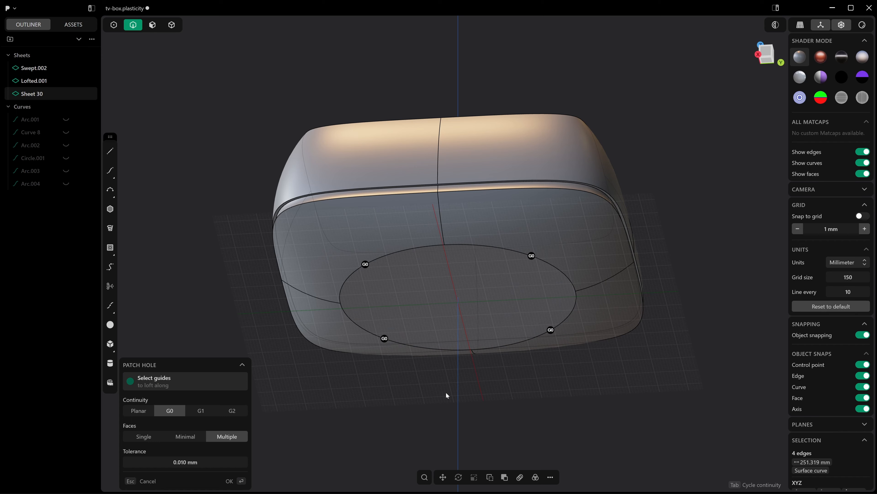
pyautogui.press('Return')
# Offset the circular patch face 1 mm inward to split off a narrow ring along its rim
pyautogui.moveTo(412, 359); pyautogui.dragTo(412, 313, button='middle')
pyautogui.press('3')
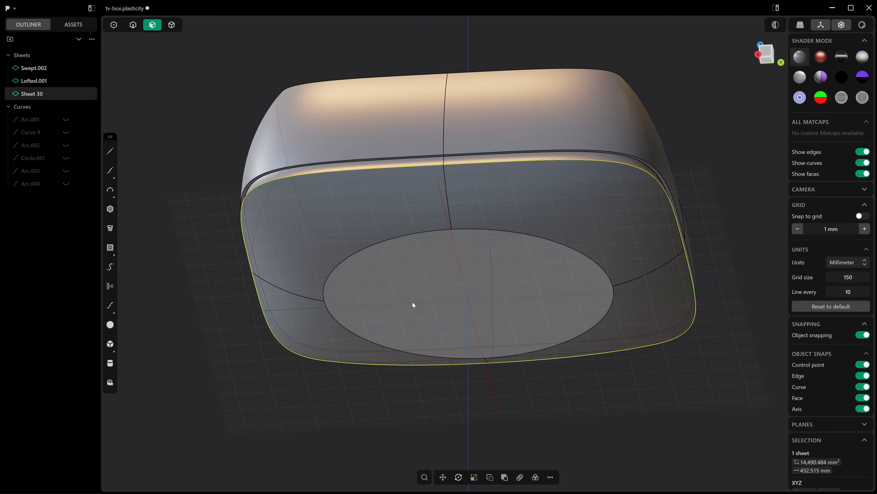
pyautogui.click(413, 302)
pyautogui.scroll(3, 422, 320)
pyautogui.press('o')
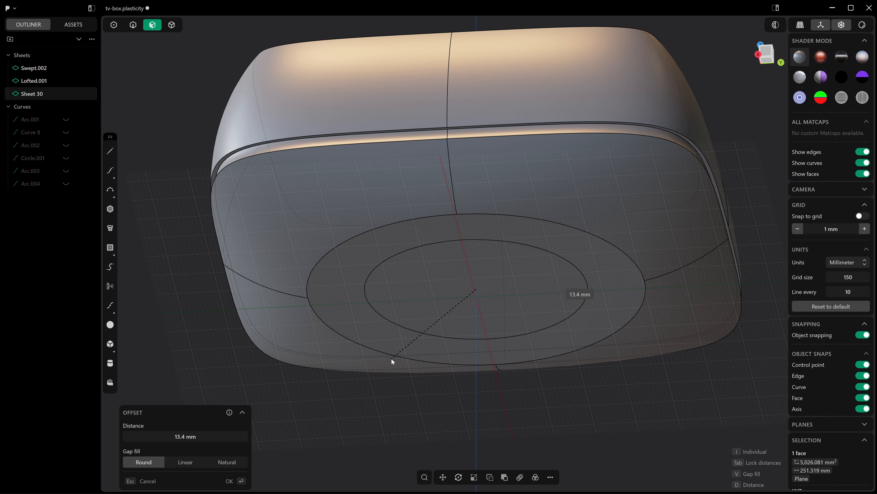
pyautogui.write('1')
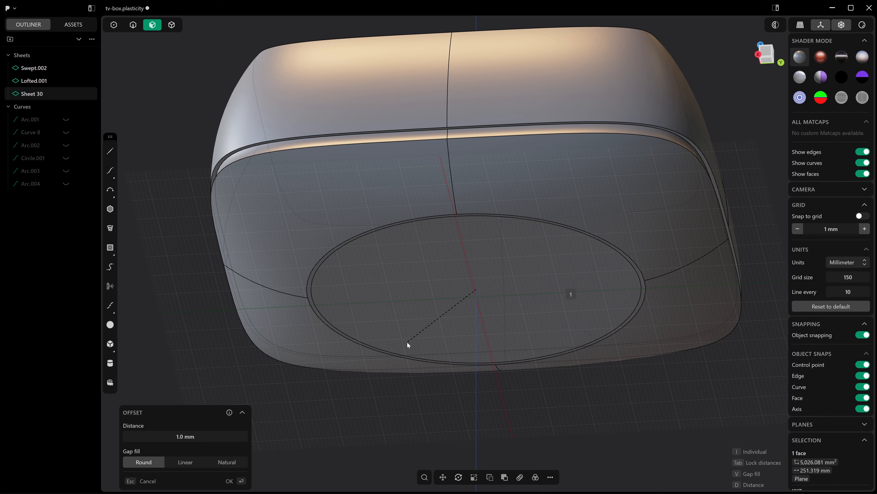
pyautogui.press('Return')
pyautogui.press('Return')
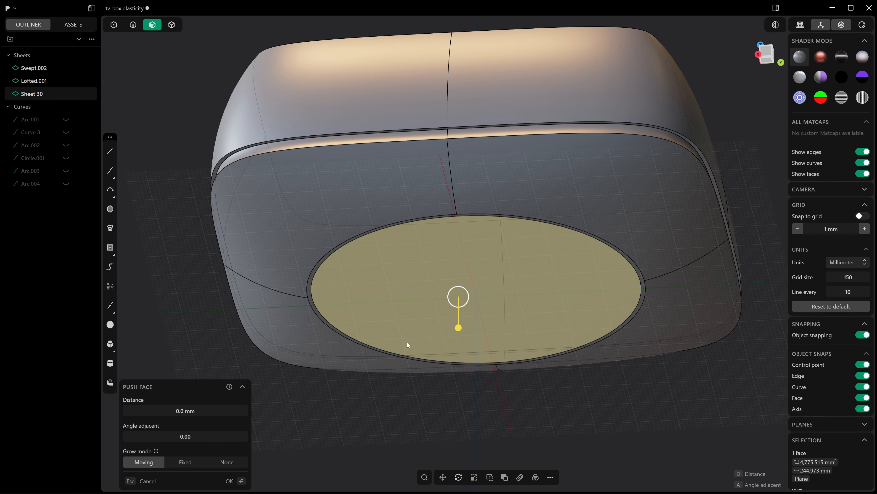
# Separate the inner circular face into its own sheet and move it 1 mm up along Z
pyautogui.hotkey('shift', 'd')
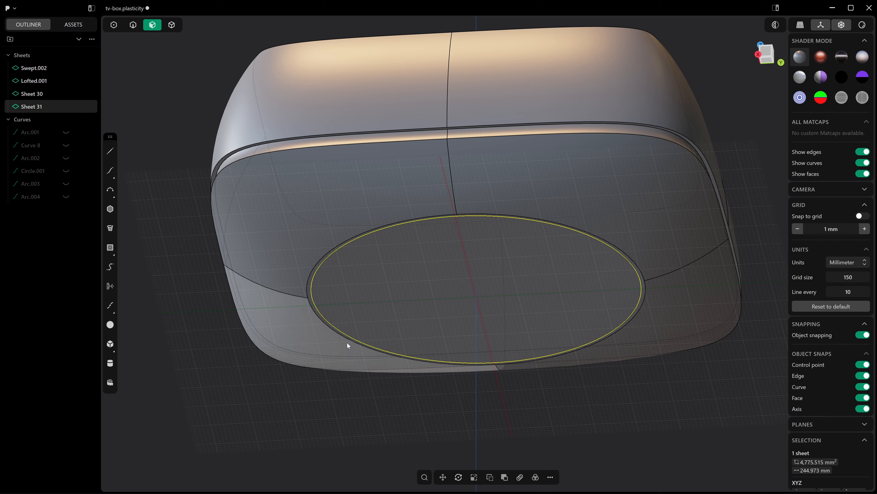
pyautogui.press('g')
pyautogui.write('z')
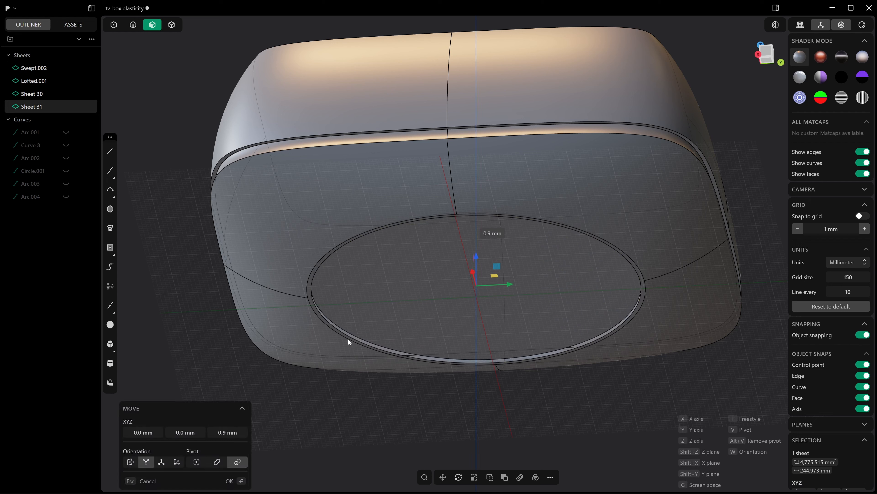
pyautogui.write('1')
pyautogui.press('Return')
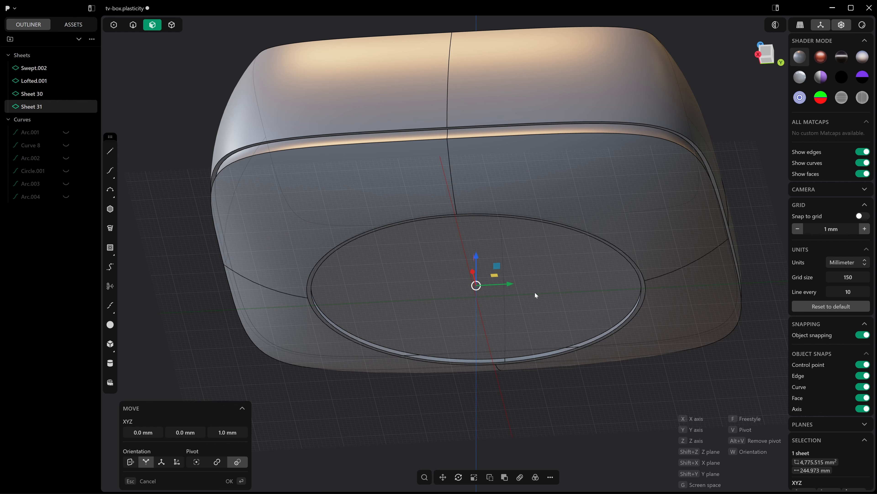
# Delete the narrow ring face left around the circular opening
pyautogui.moveTo(556, 377); pyautogui.dragTo(562, 359, button='middle')
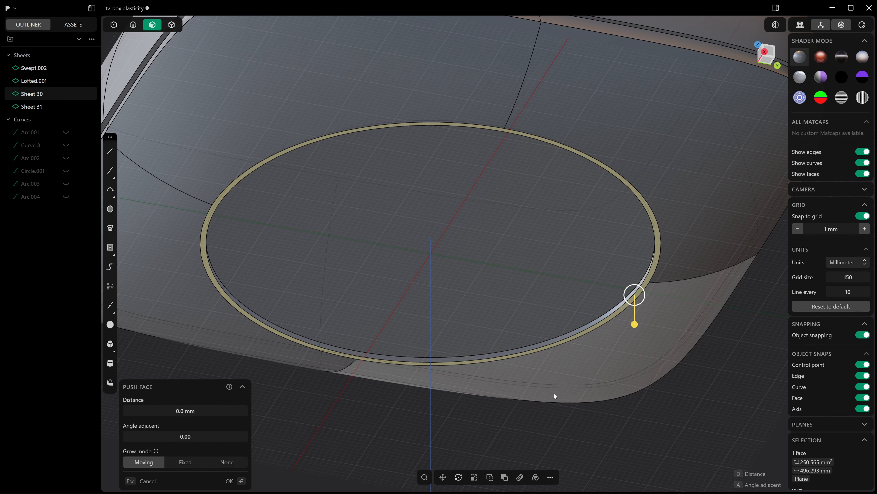
pyautogui.press('Escape')
pyautogui.press('Escape')
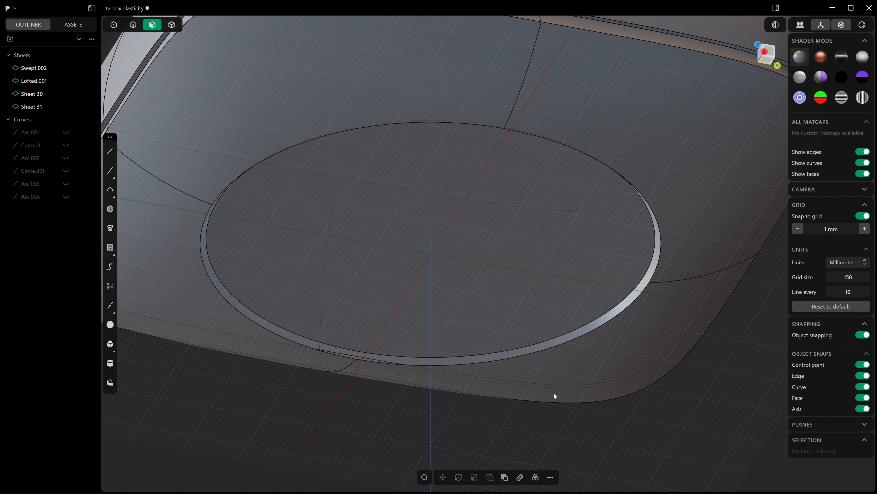
# Loft the underside opening's edge loop to the raised disc's edge loop with G0 continuity
pyautogui.press('2')
pyautogui.click(560, 346)
pyautogui.doubleClick(560, 346)
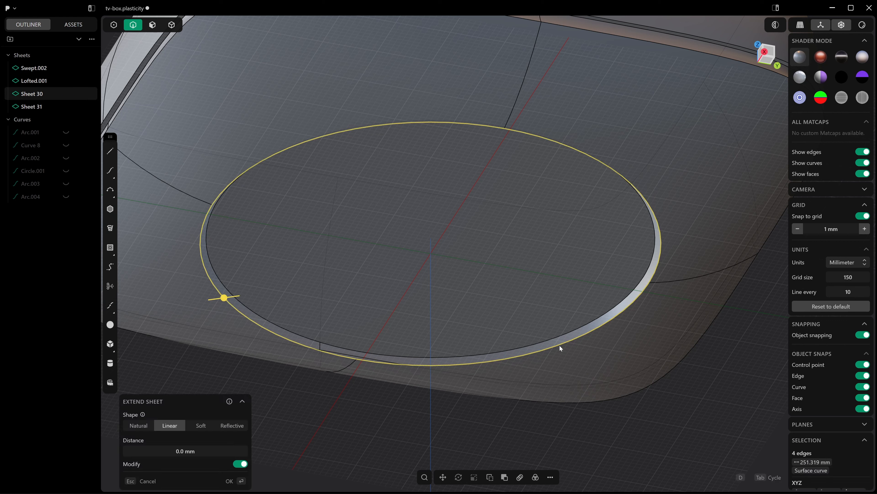
pyautogui.keyDown('shift'); pyautogui.doubleClick(560, 336); pyautogui.keyUp('shift')
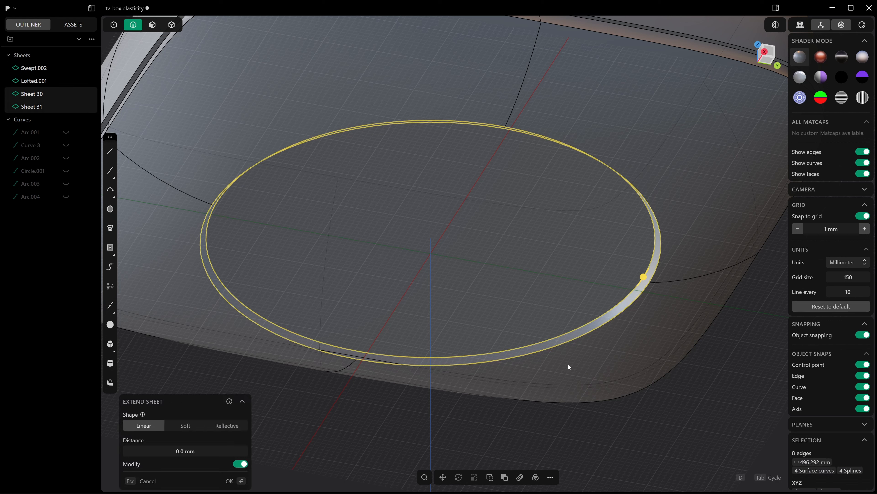
pyautogui.press('l')
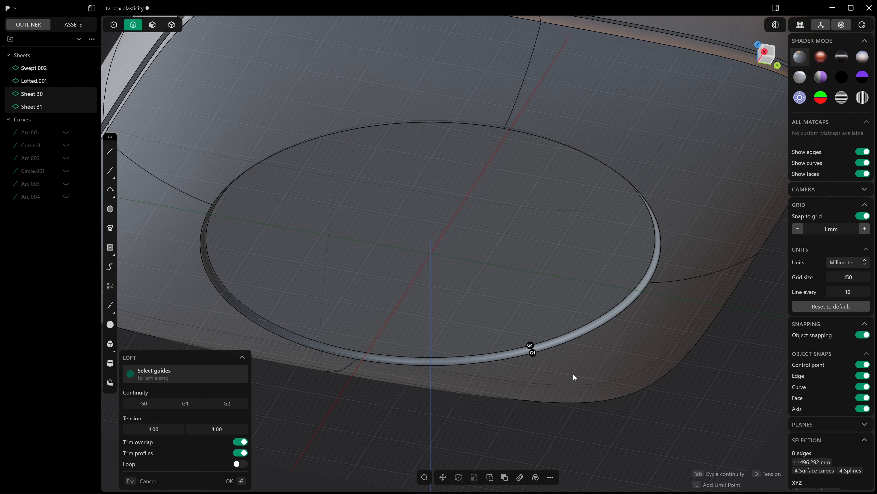
pyautogui.click(143, 403)
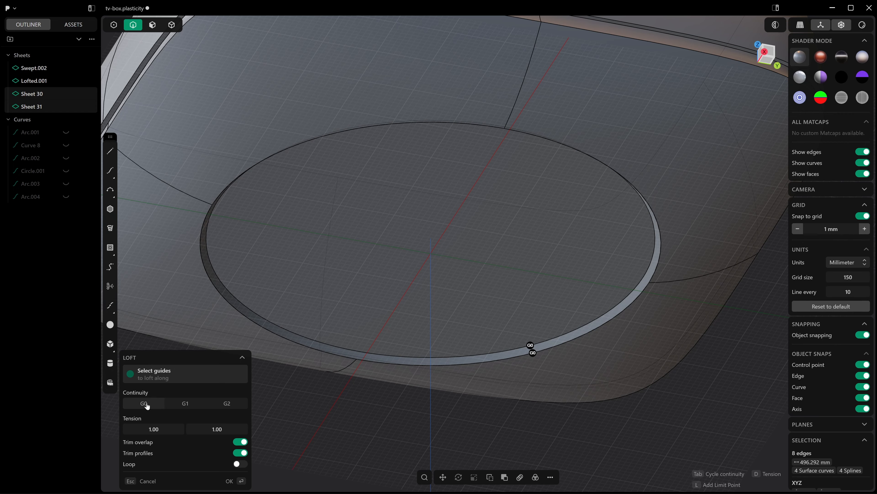
pyautogui.press('Return')
pyautogui.moveTo(383, 404); pyautogui.dragTo(505, 369, button='middle')
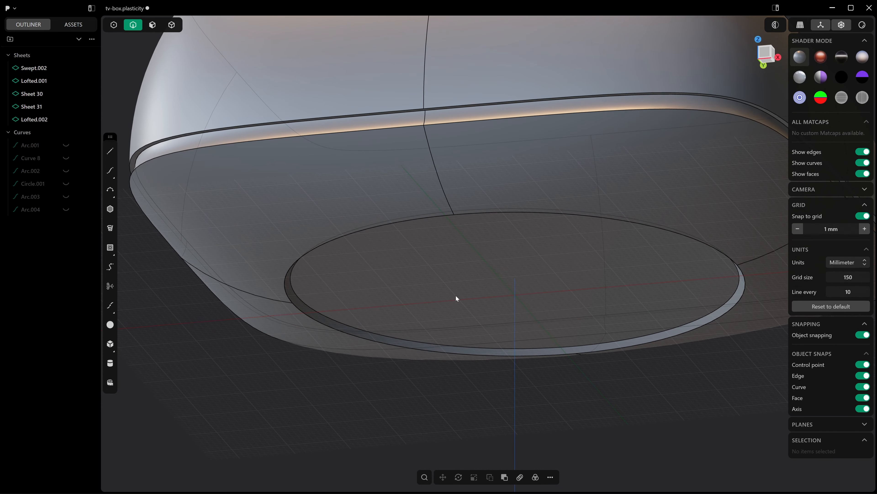
# Extrude the raised circular face 3 mm downward as a new solid base
pyautogui.press('3')
pyautogui.click(466, 289)
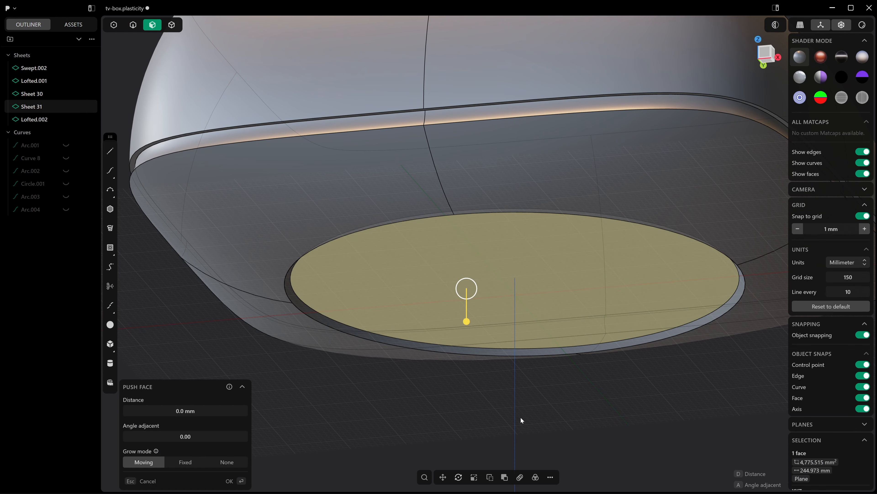
pyautogui.moveTo(520, 417); pyautogui.dragTo(521, 415, button='middle')
pyautogui.moveTo(471, 334); pyautogui.dragTo(472, 379)
pyautogui.moveTo(417, 337); pyautogui.dragTo(434, 317, button='middle')
pyautogui.press('Return')
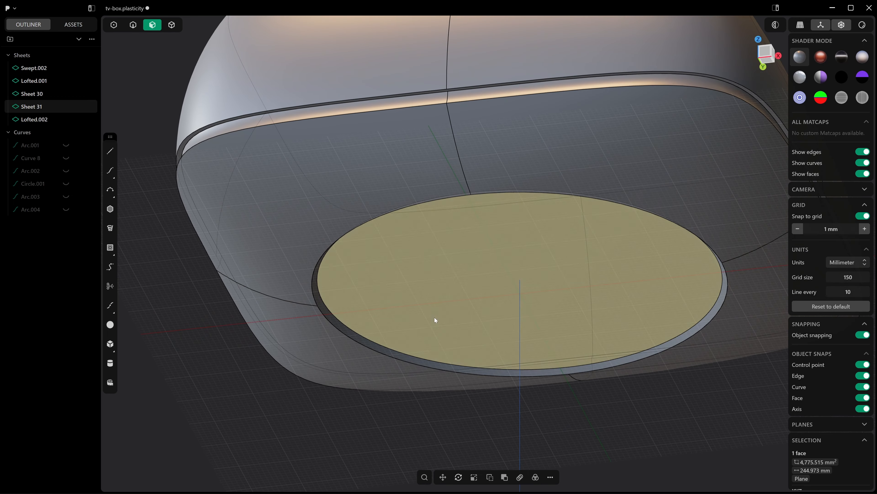
pyautogui.press('e')
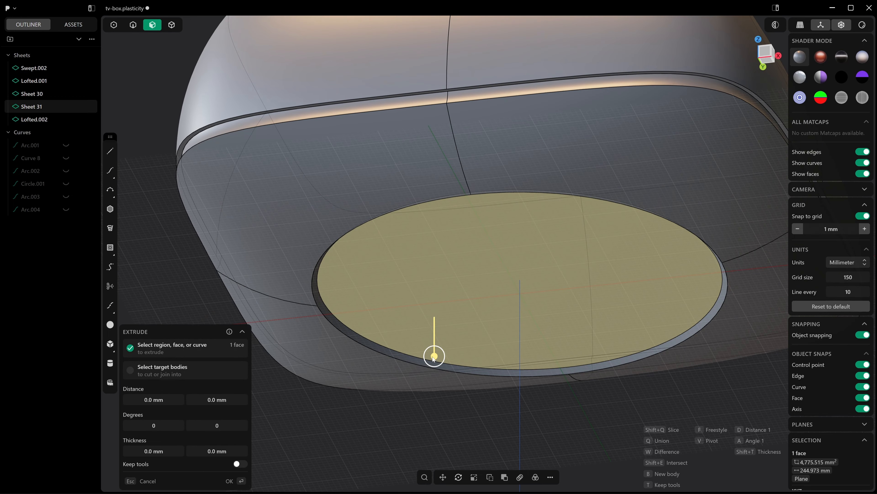
pyautogui.moveTo(434, 356); pyautogui.dragTo(431, 378)
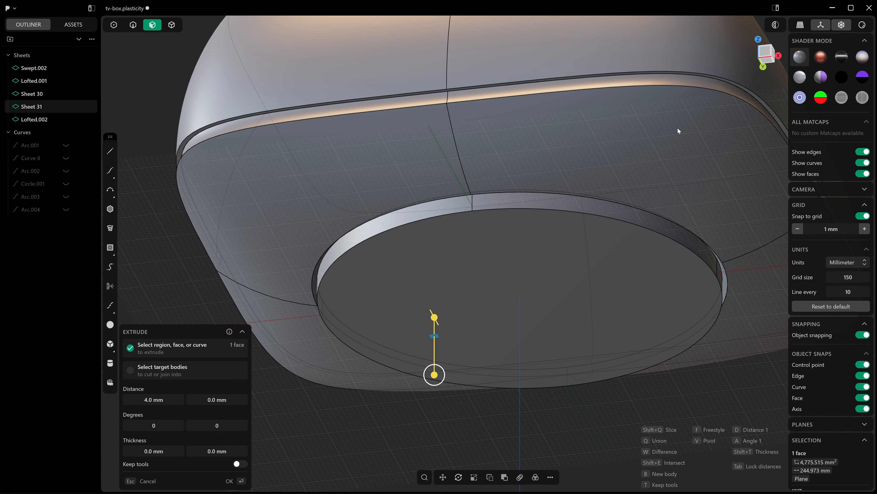
pyautogui.click(769, 54)
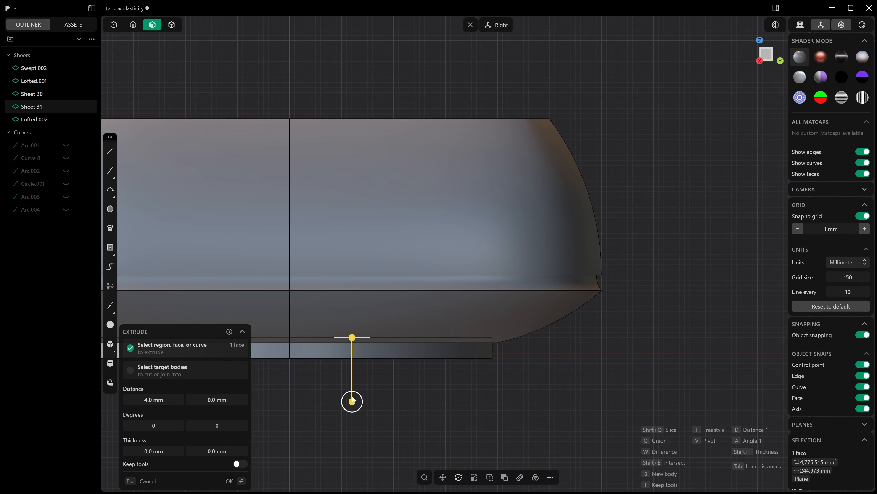
pyautogui.moveTo(353, 399); pyautogui.dragTo(352, 396)
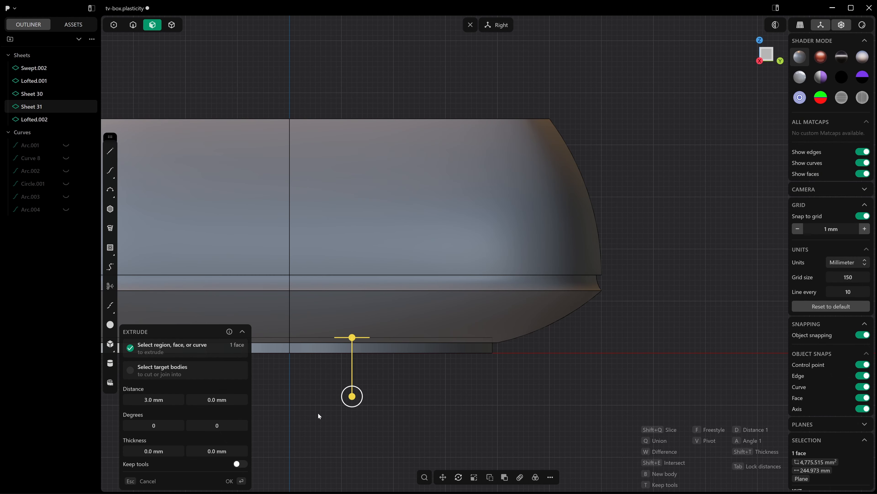
pyautogui.press('Return')
pyautogui.keyDown('shift'); pyautogui.moveTo(361, 393); pyautogui.dragTo(509, 388, button='middle'); pyautogui.keyUp('shift')
pyautogui.press('2')
pyautogui.click(447, 348)
pyautogui.press('b')
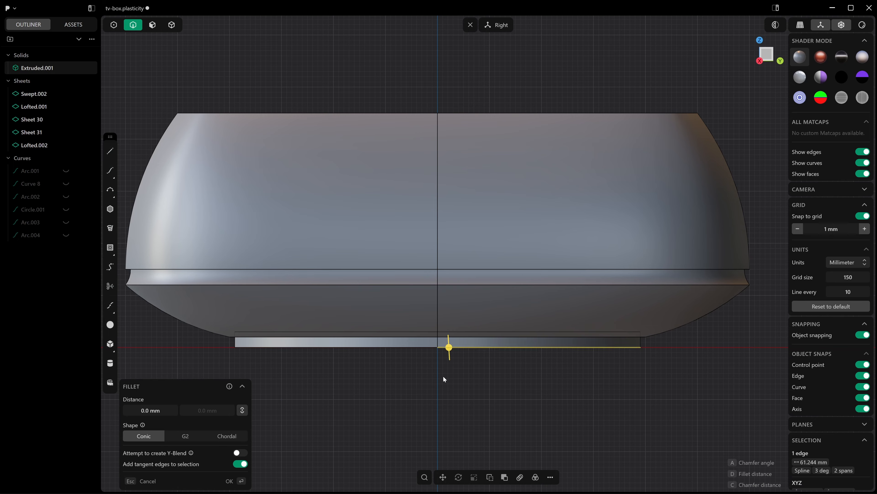
pyautogui.moveTo(444, 379); pyautogui.dragTo(588, 325, button='middle')
pyautogui.press('Escape')
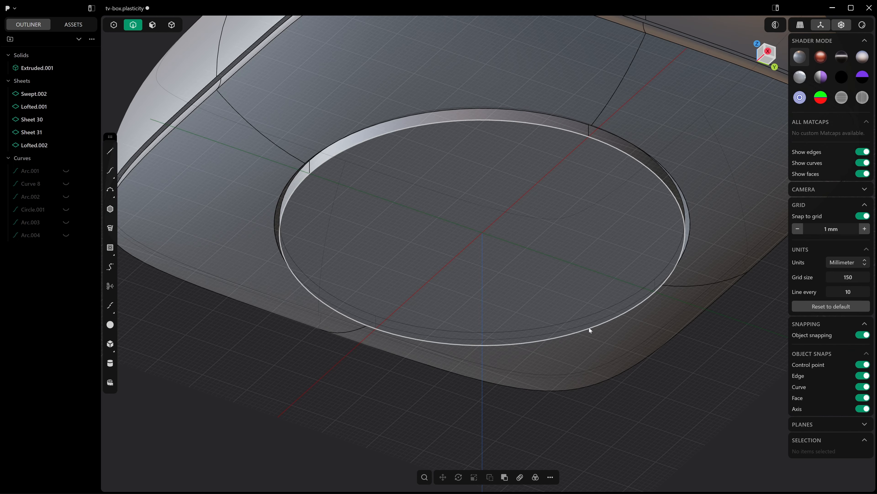
# Chamfer the full lower circular edge of the extruded base with an offset distance of -2 mm
pyautogui.click(589, 327)
pyautogui.press('b')
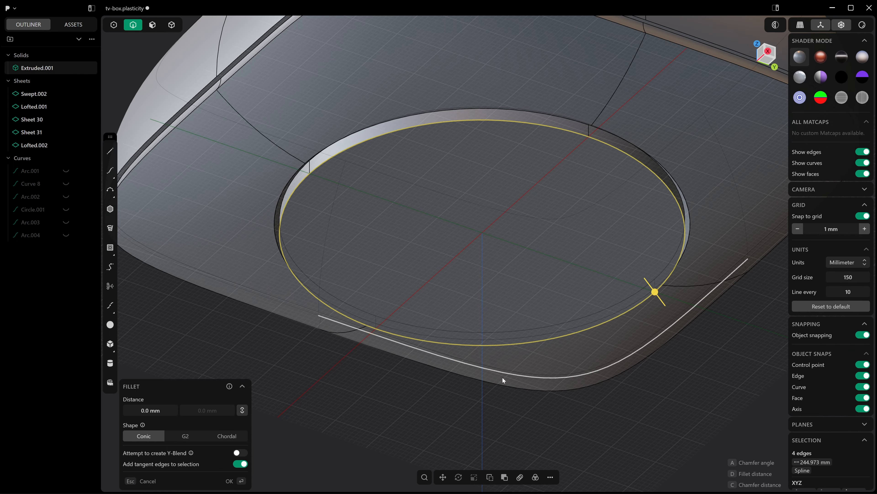
pyautogui.moveTo(320, 349); pyautogui.dragTo(346, 384, button='middle')
pyautogui.moveTo(166, 414); pyautogui.dragTo(190, 414)
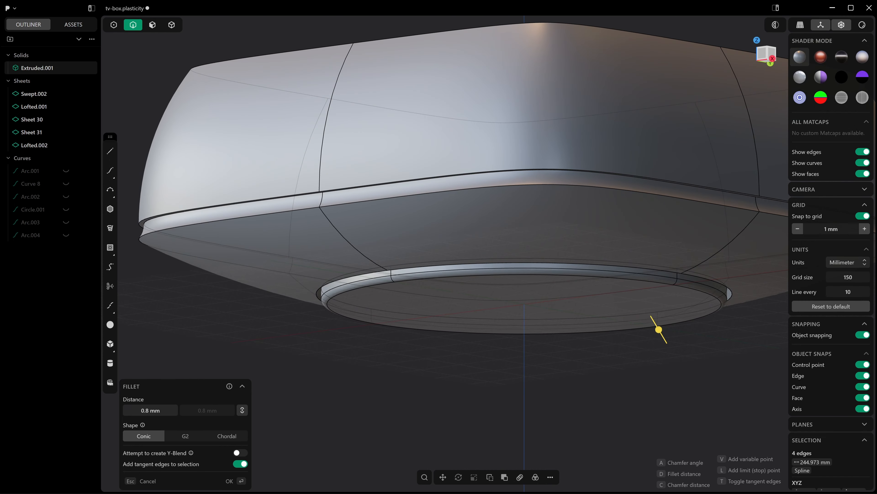
pyautogui.press('c')
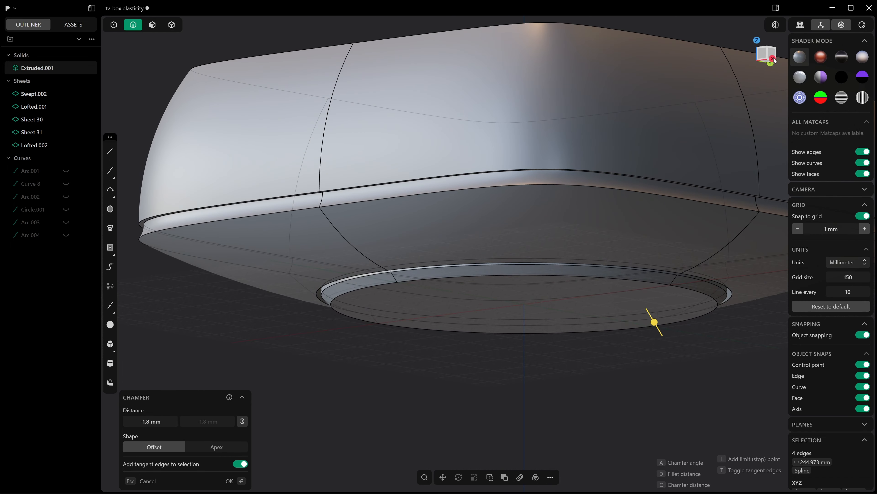
pyautogui.click(773, 59)
pyautogui.click(144, 423)
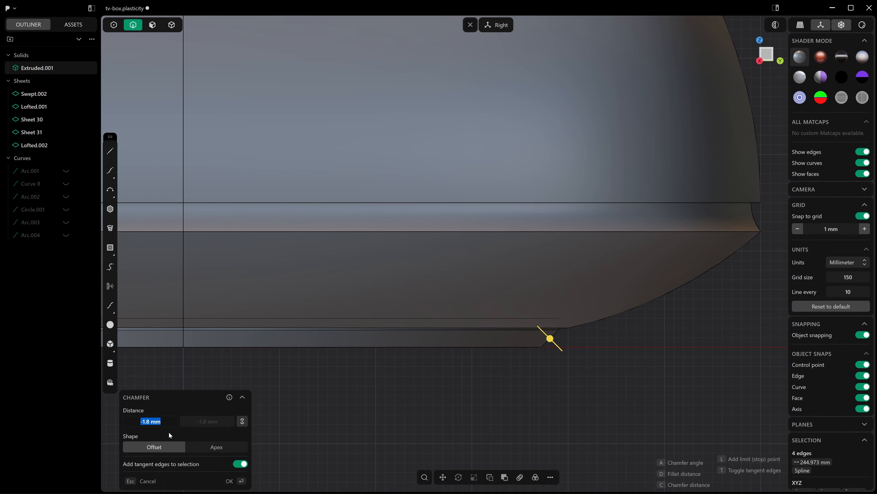
pyautogui.write('-2')
pyautogui.press('Return')
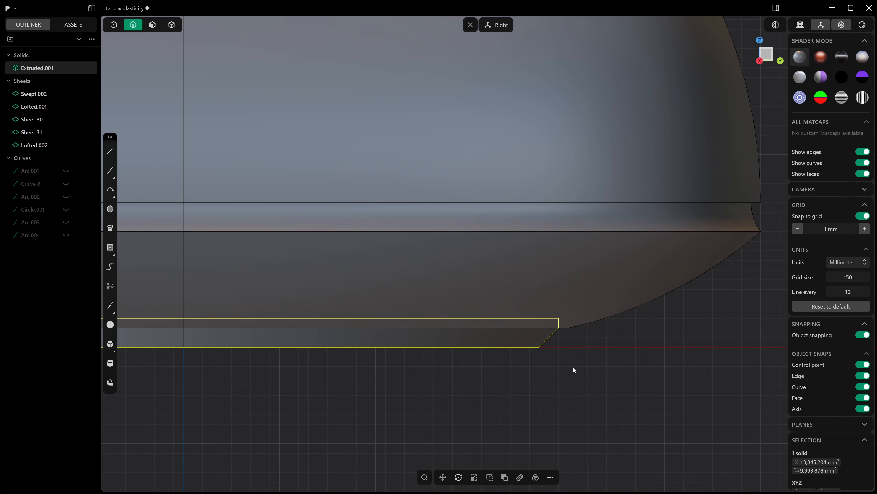
# Join the narrow lofted ring sheet around the circular base with the adjoining curved underside sheet
pyautogui.scroll(2, 556, 335)
pyautogui.moveTo(537, 300); pyautogui.dragTo(567, 323, button='middle')
pyautogui.scroll(-3, 568, 324)
pyautogui.click(653, 340)
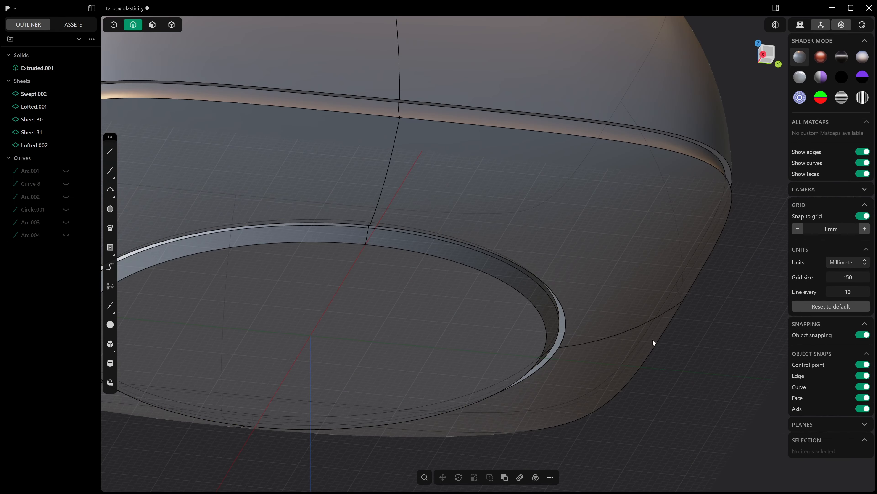
pyautogui.press('3')
pyautogui.press('4')
pyautogui.click(564, 321)
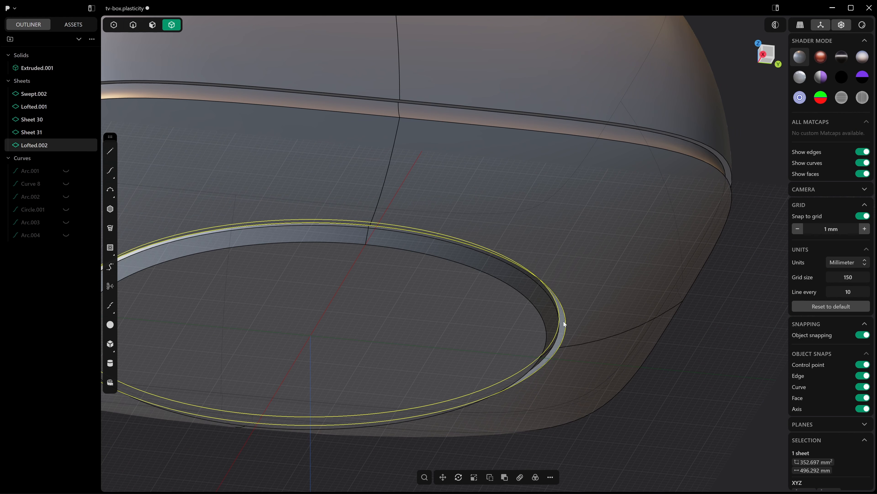
pyautogui.keyDown('shift'); pyautogui.click(570, 321); pyautogui.keyUp('shift')
pyautogui.press('j')
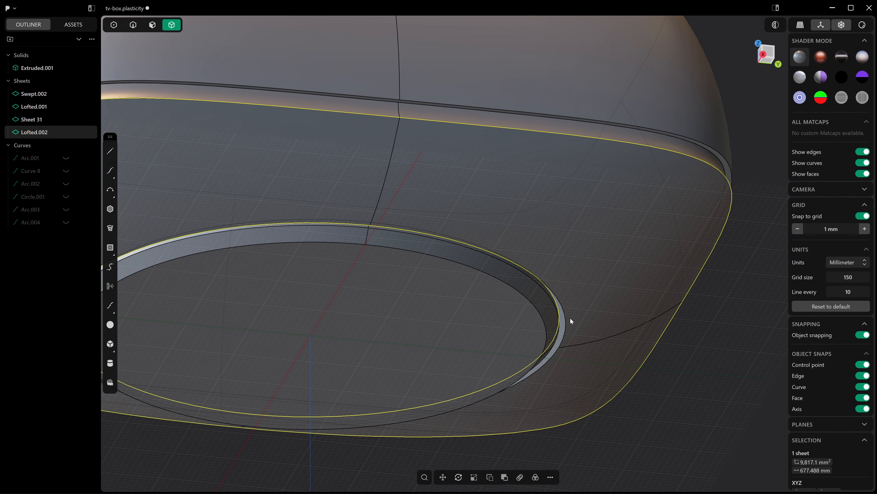
# Hide the edges and curves of the whole model and shade it with the glossy red matcap
pyautogui.click(559, 318)
pyautogui.scroll(-4, 550, 316)
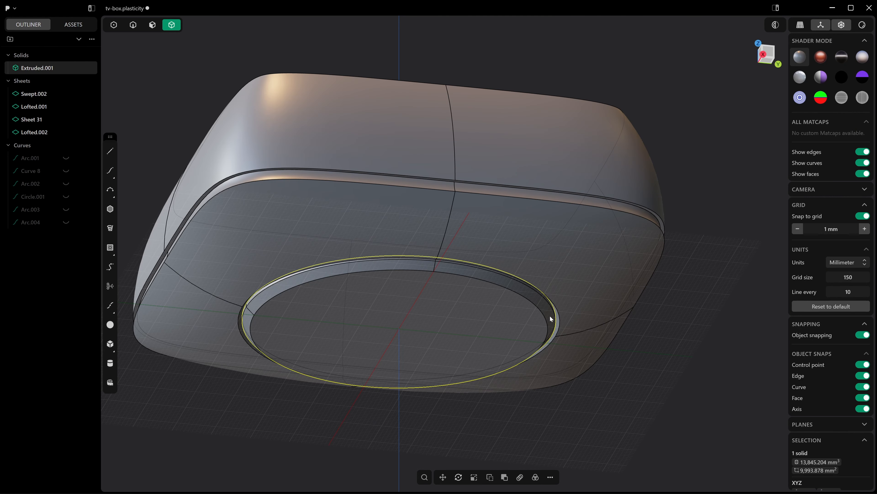
pyautogui.click(553, 318)
pyautogui.moveTo(553, 318); pyautogui.dragTo(543, 335, button='middle')
pyautogui.click(771, 259)
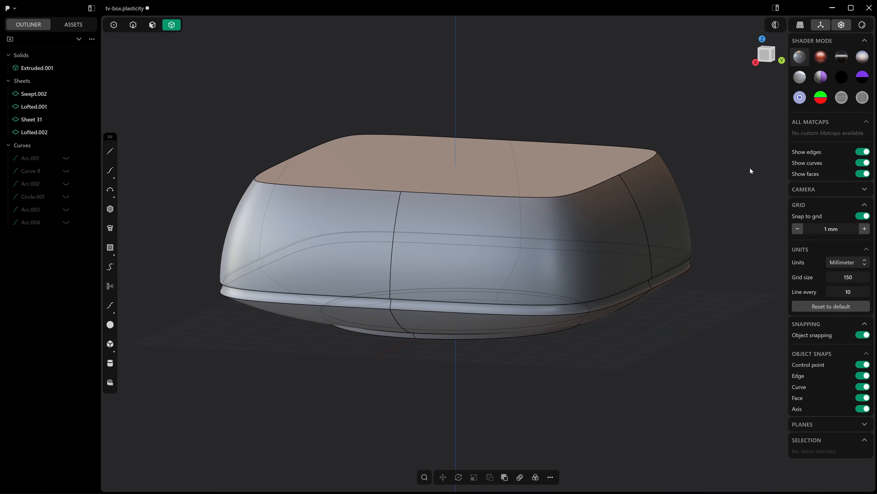
pyautogui.click(862, 152)
pyautogui.click(862, 163)
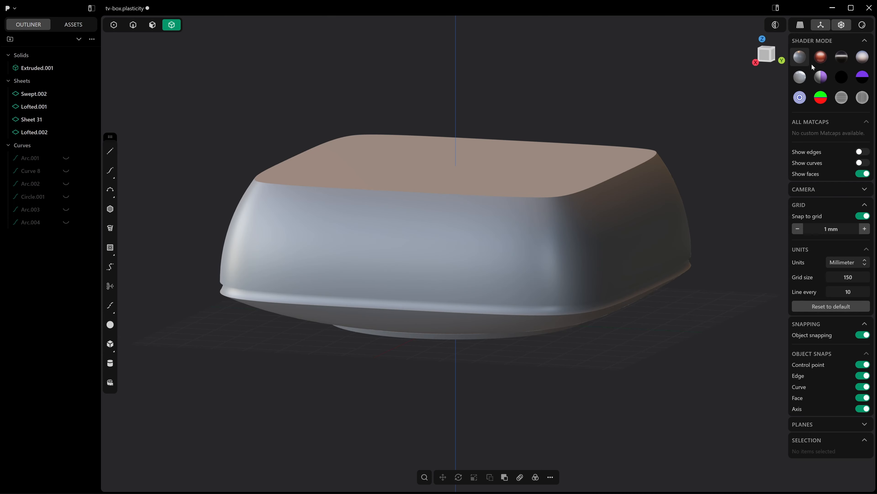
pyautogui.click(821, 56)
# Examine the surface highlights on the sides, underside and base, and restore the grey matcap with edges and curves shown
pyautogui.moveTo(584, 359); pyautogui.dragTo(576, 184, button='middle')
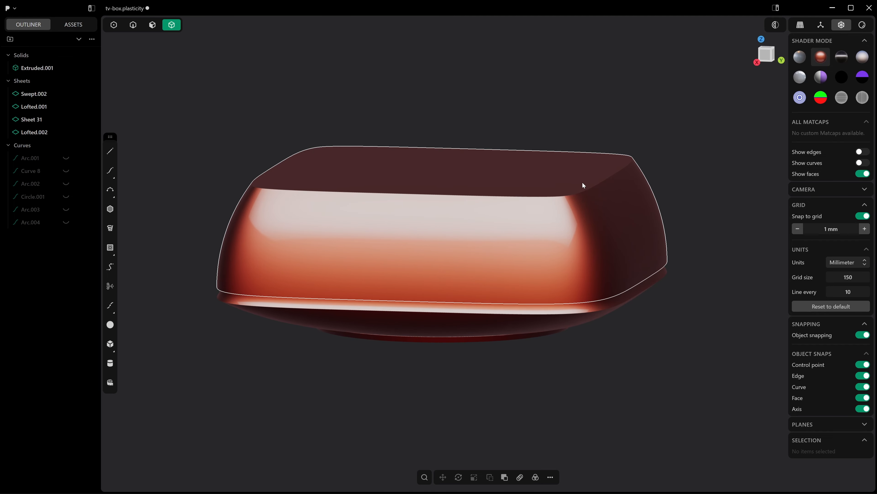
pyautogui.moveTo(582, 218); pyautogui.dragTo(588, 305, button='middle')
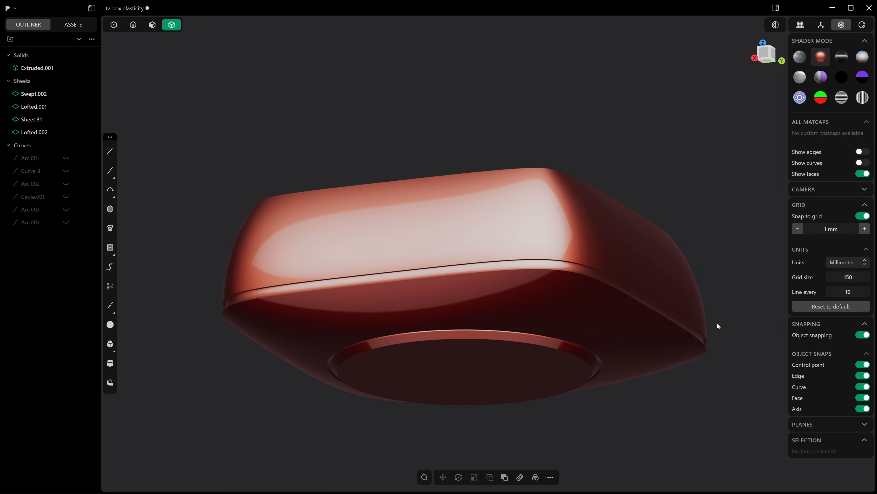
pyautogui.moveTo(717, 325); pyautogui.dragTo(642, 195, button='middle')
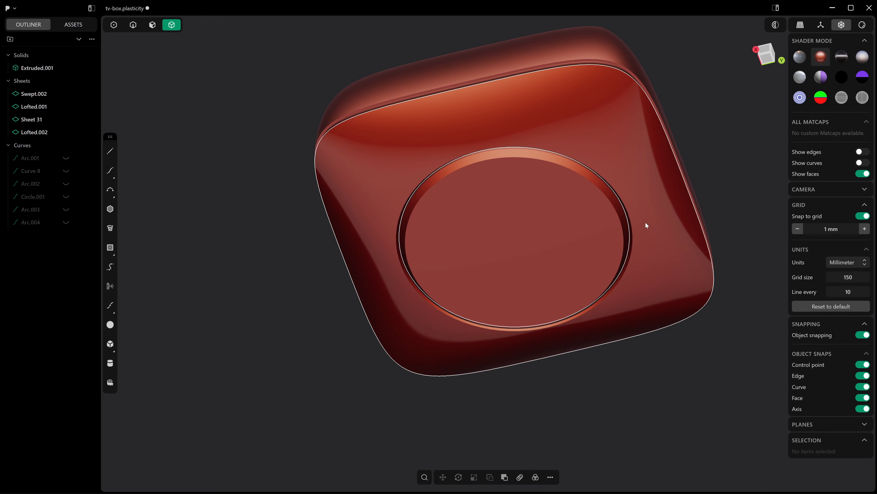
pyautogui.moveTo(642, 209); pyautogui.dragTo(640, 244, button='middle')
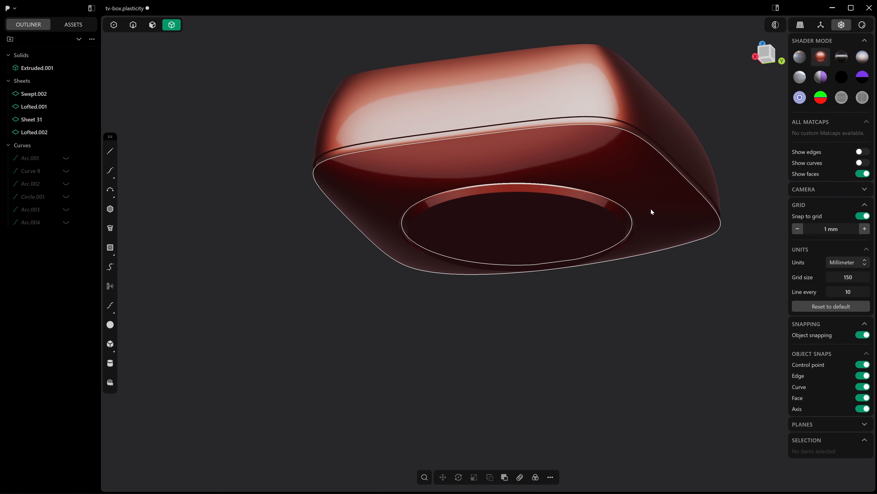
pyautogui.moveTo(652, 209); pyautogui.dragTo(639, 242, button='middle')
pyautogui.moveTo(717, 137); pyautogui.dragTo(648, 206, button='middle')
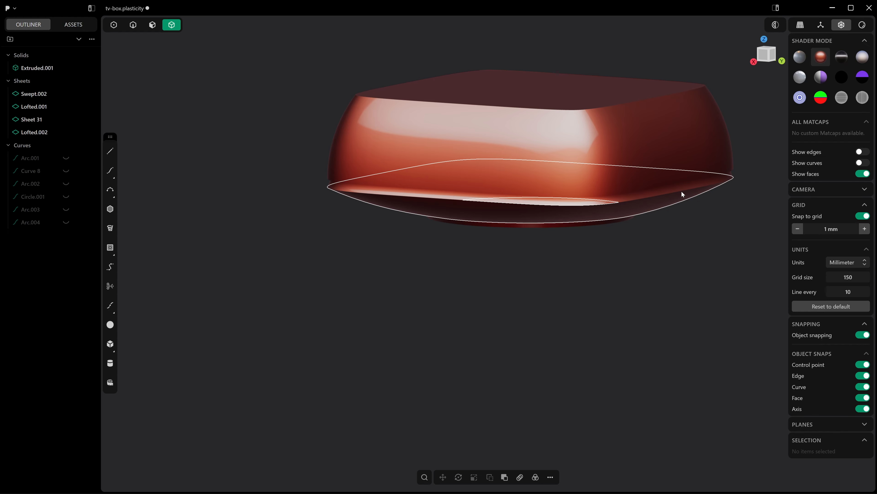
pyautogui.moveTo(681, 190); pyautogui.dragTo(661, 232, button='middle')
pyautogui.click(800, 57)
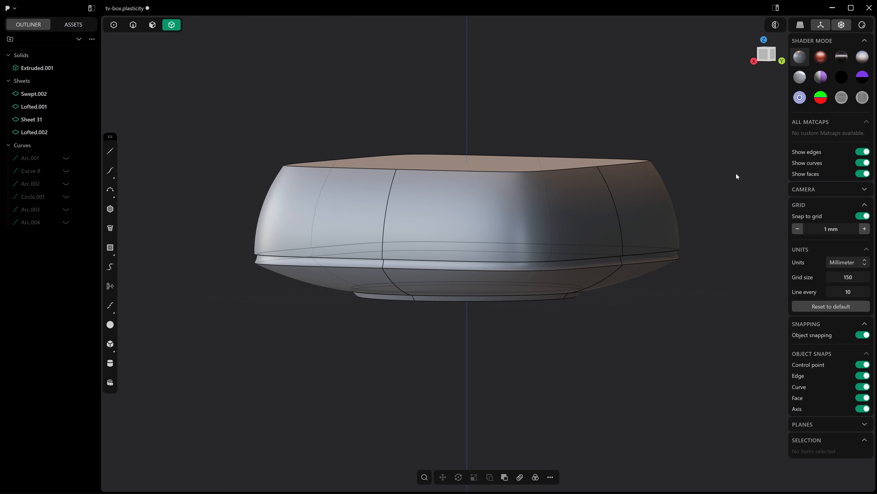